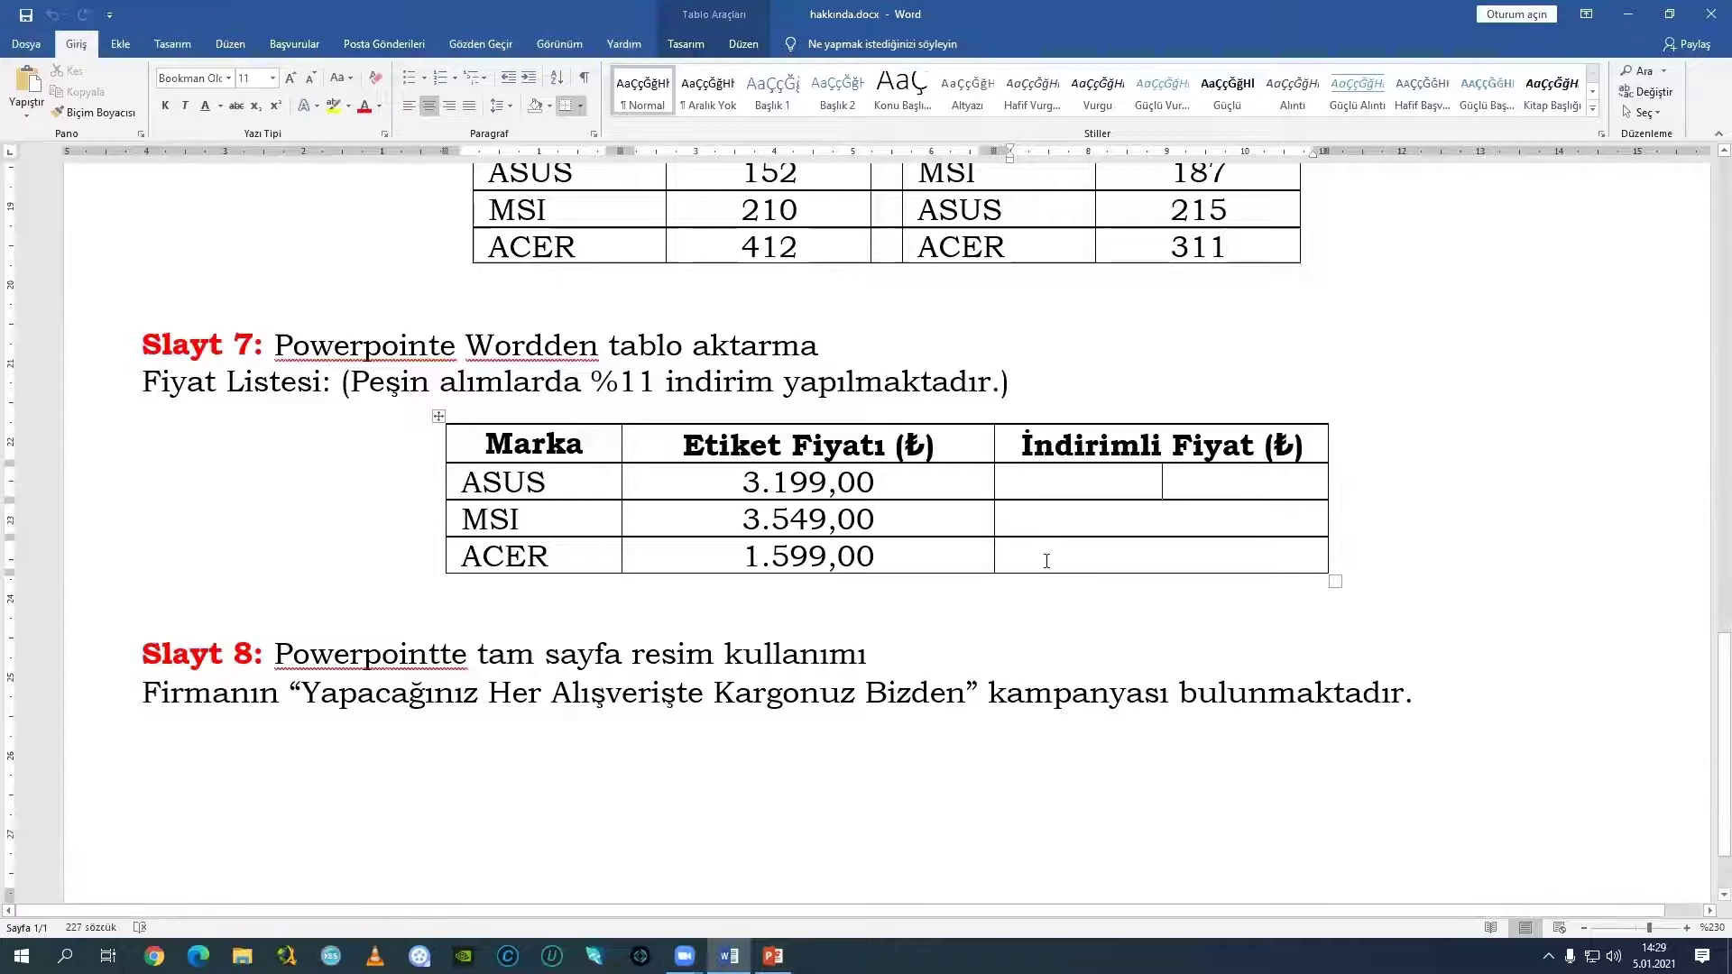
Switch to PowerPoint, look over the table layout tools on slide 6, and nudge its sales table slightly up and to the right.
{"action": "left_click", "coordinate": [773, 956]}
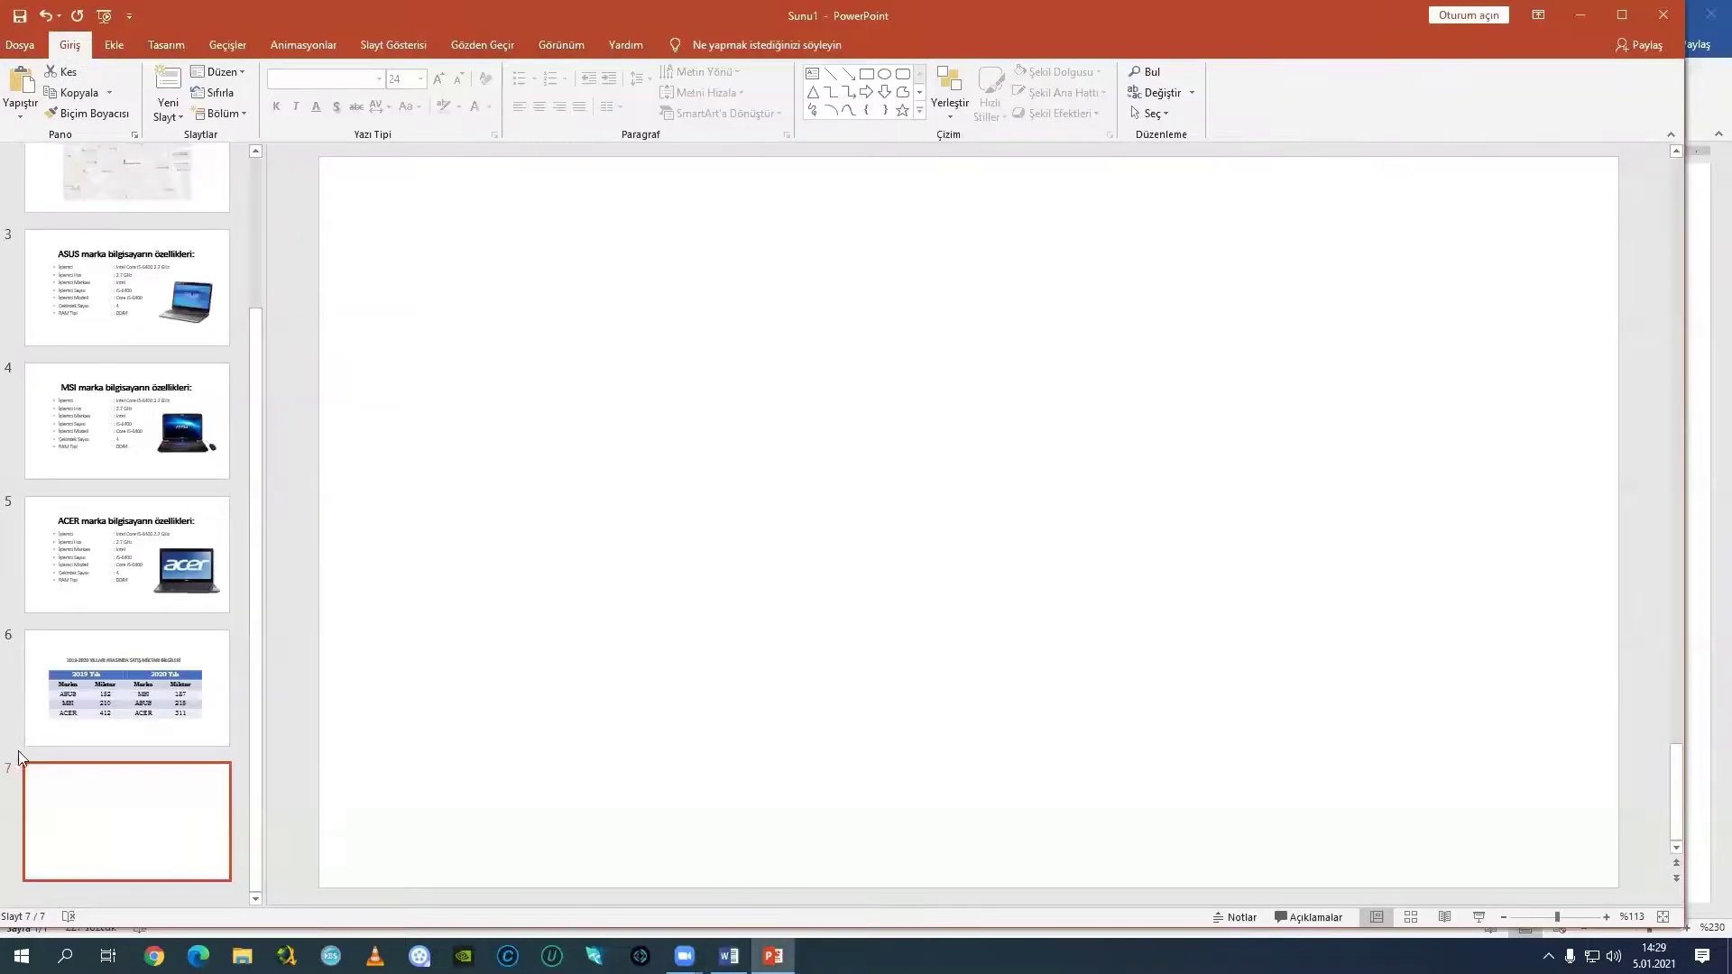
{"action": "scroll", "coordinate": [704, 495], "scroll_direction": "up", "scroll_amount": 1}
{"action": "scroll", "coordinate": [1116, 522], "scroll_direction": "down", "scroll_amount": 1}
{"action": "scroll", "coordinate": [1059, 496], "scroll_direction": "up", "scroll_amount": 1}
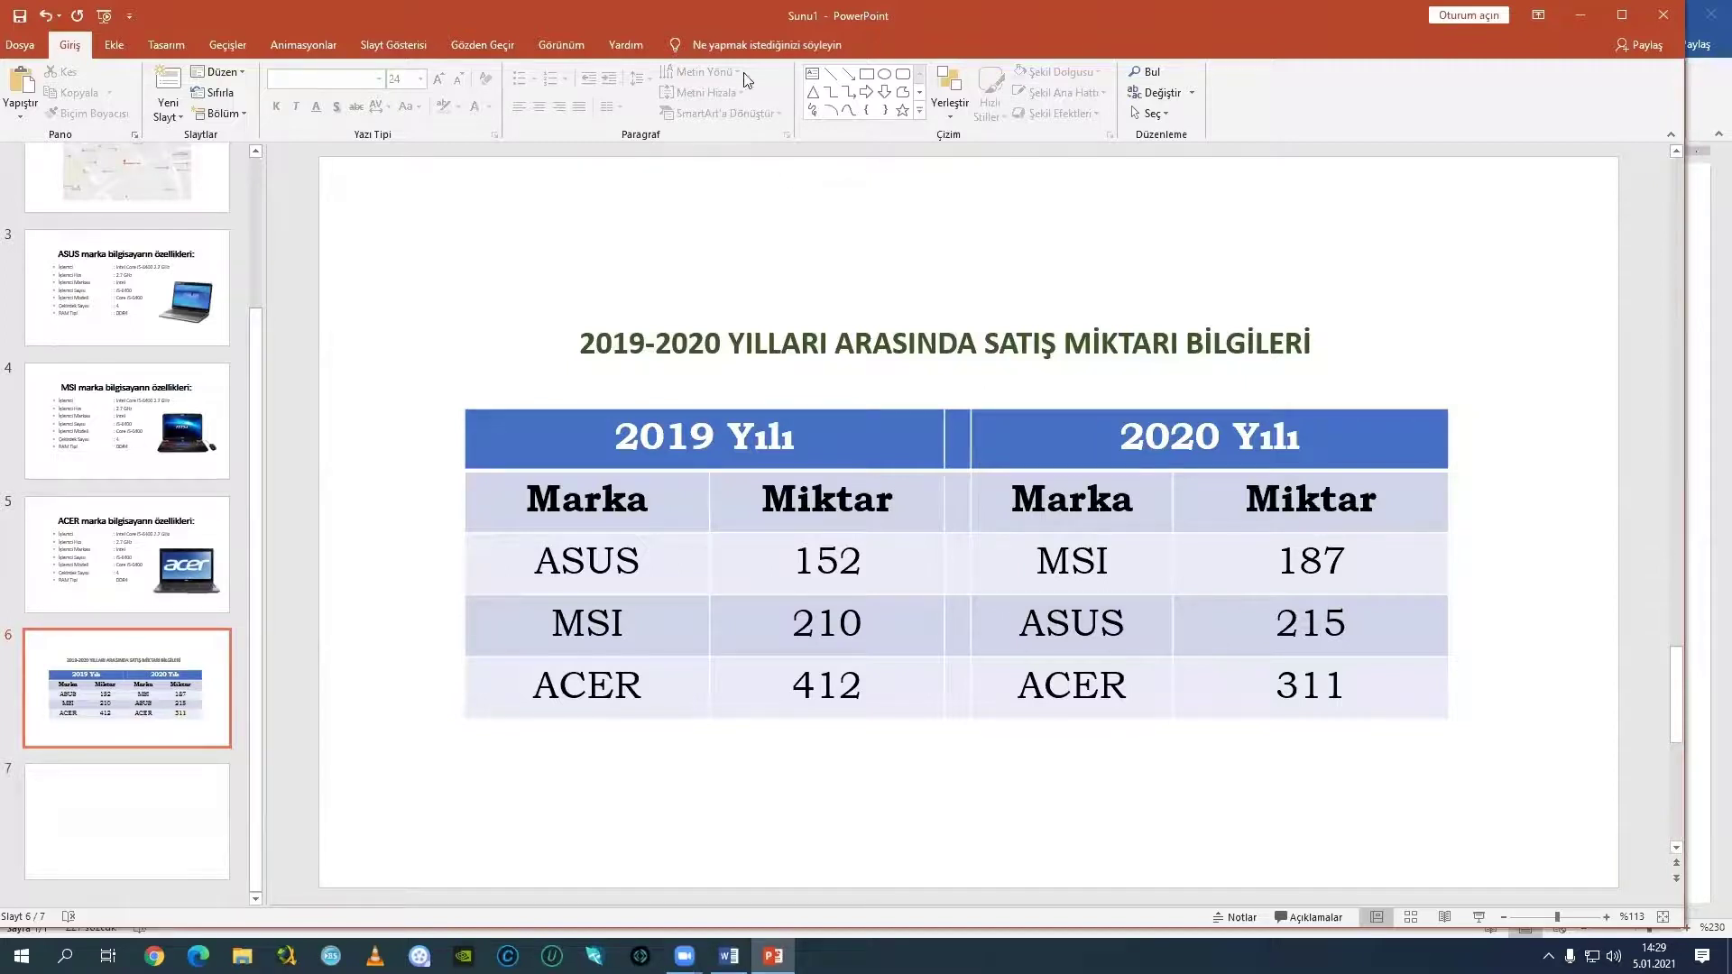
{"action": "left_click", "coordinate": [1087, 501]}
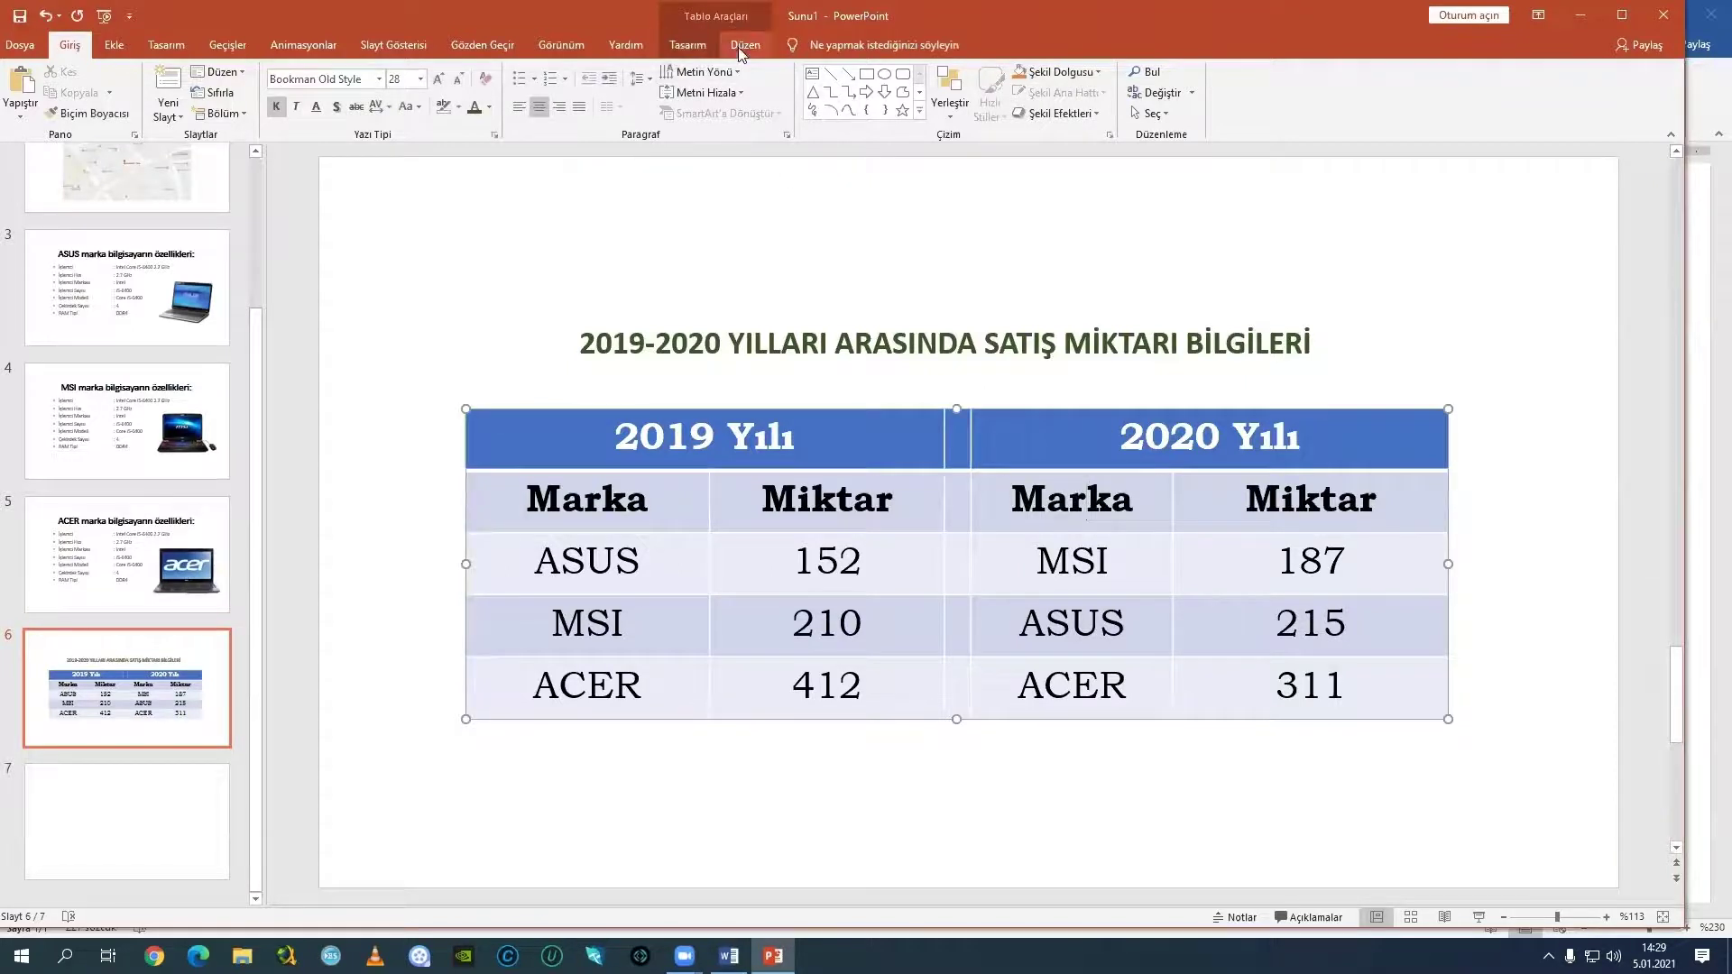
{"action": "left_click", "coordinate": [689, 45]}
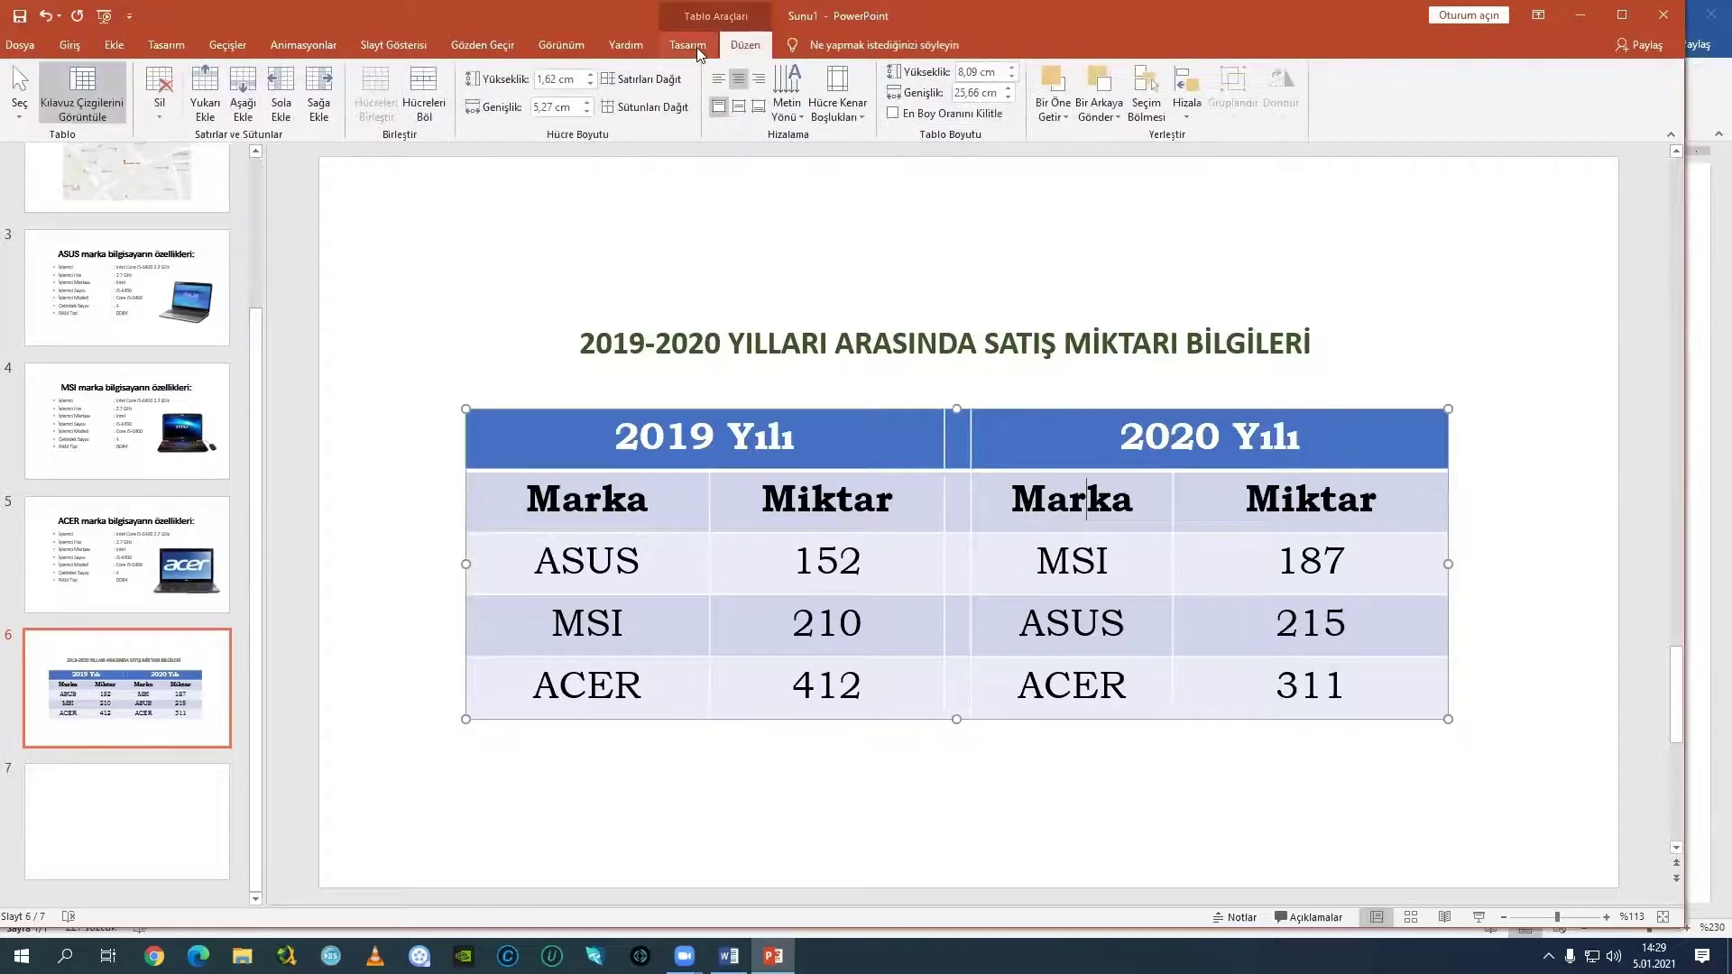
{"action": "left_click", "coordinate": [745, 45]}
{"action": "mouse_move", "coordinate": [466, 444]}
{"action": "left_mouse_down"}
{"action": "mouse_move", "coordinate": [436, 419]}
{"action": "mouse_move", "coordinate": [395, 466]}
{"action": "mouse_move", "coordinate": [516, 410]}
{"action": "mouse_move", "coordinate": [464, 408]}
{"action": "mouse_move", "coordinate": [469, 428]}
{"action": "left_mouse_up"}
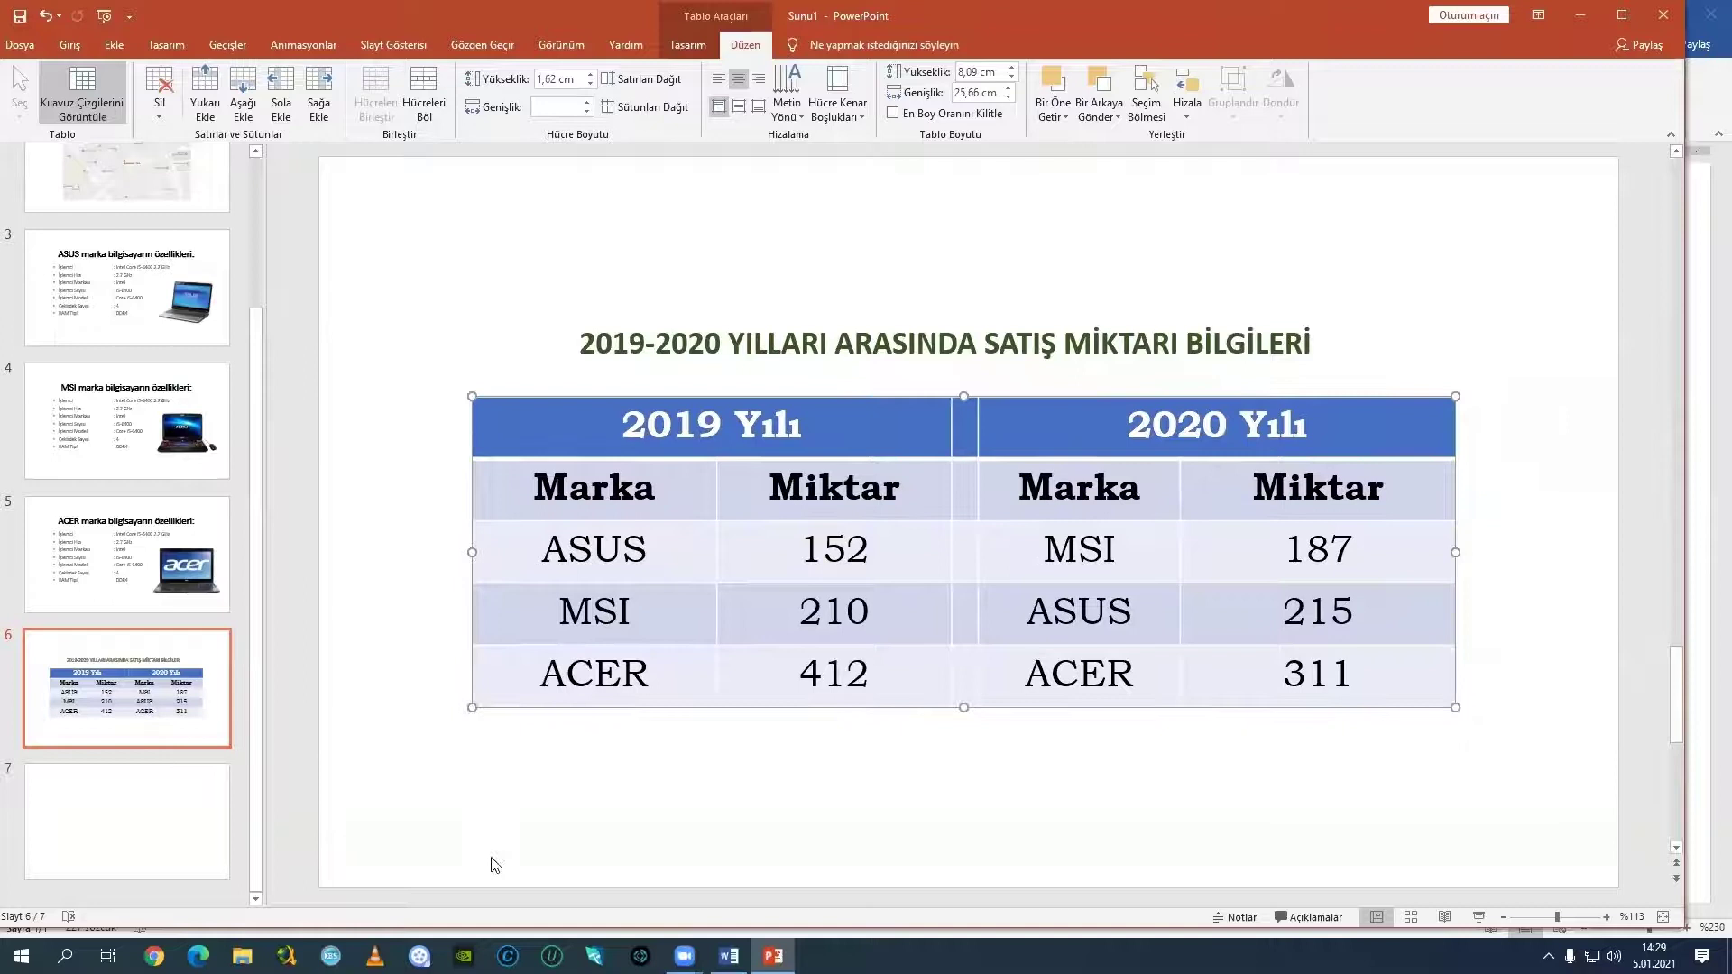
Return to hakkında.docx in Word and insert three blank lines between the Slayt 7 price table and the Slayt 8 heading.
{"action": "mouse_move", "coordinate": [729, 954]}
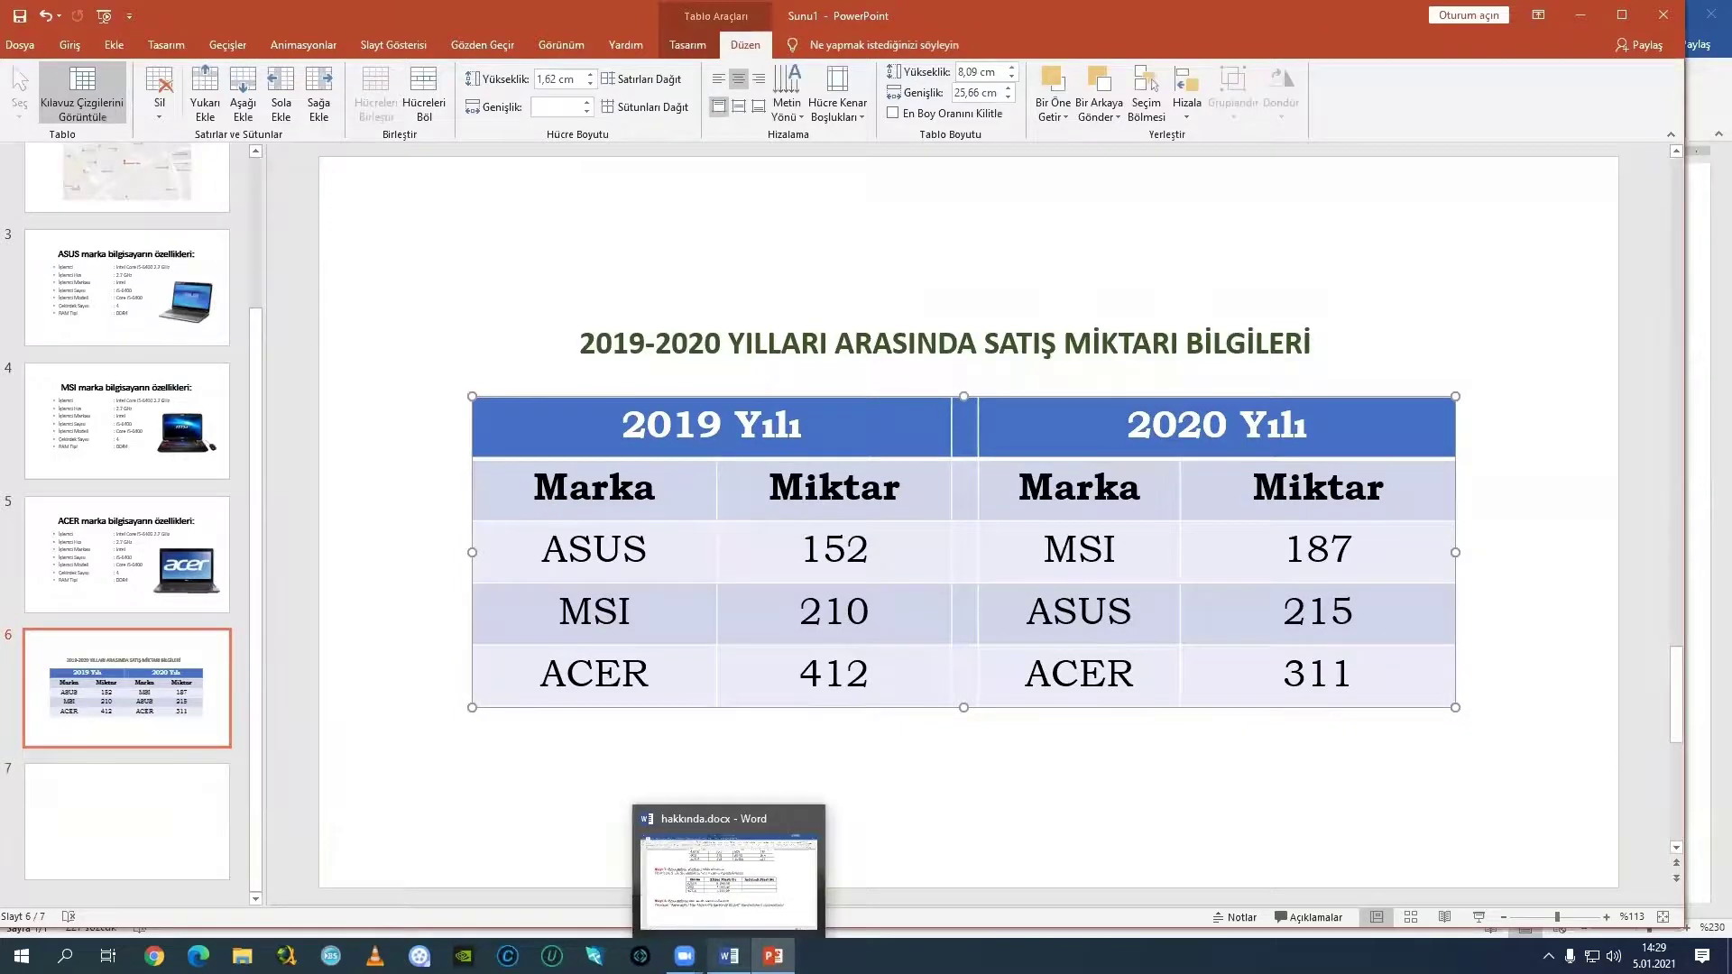
{"action": "left_click", "coordinate": [729, 880]}
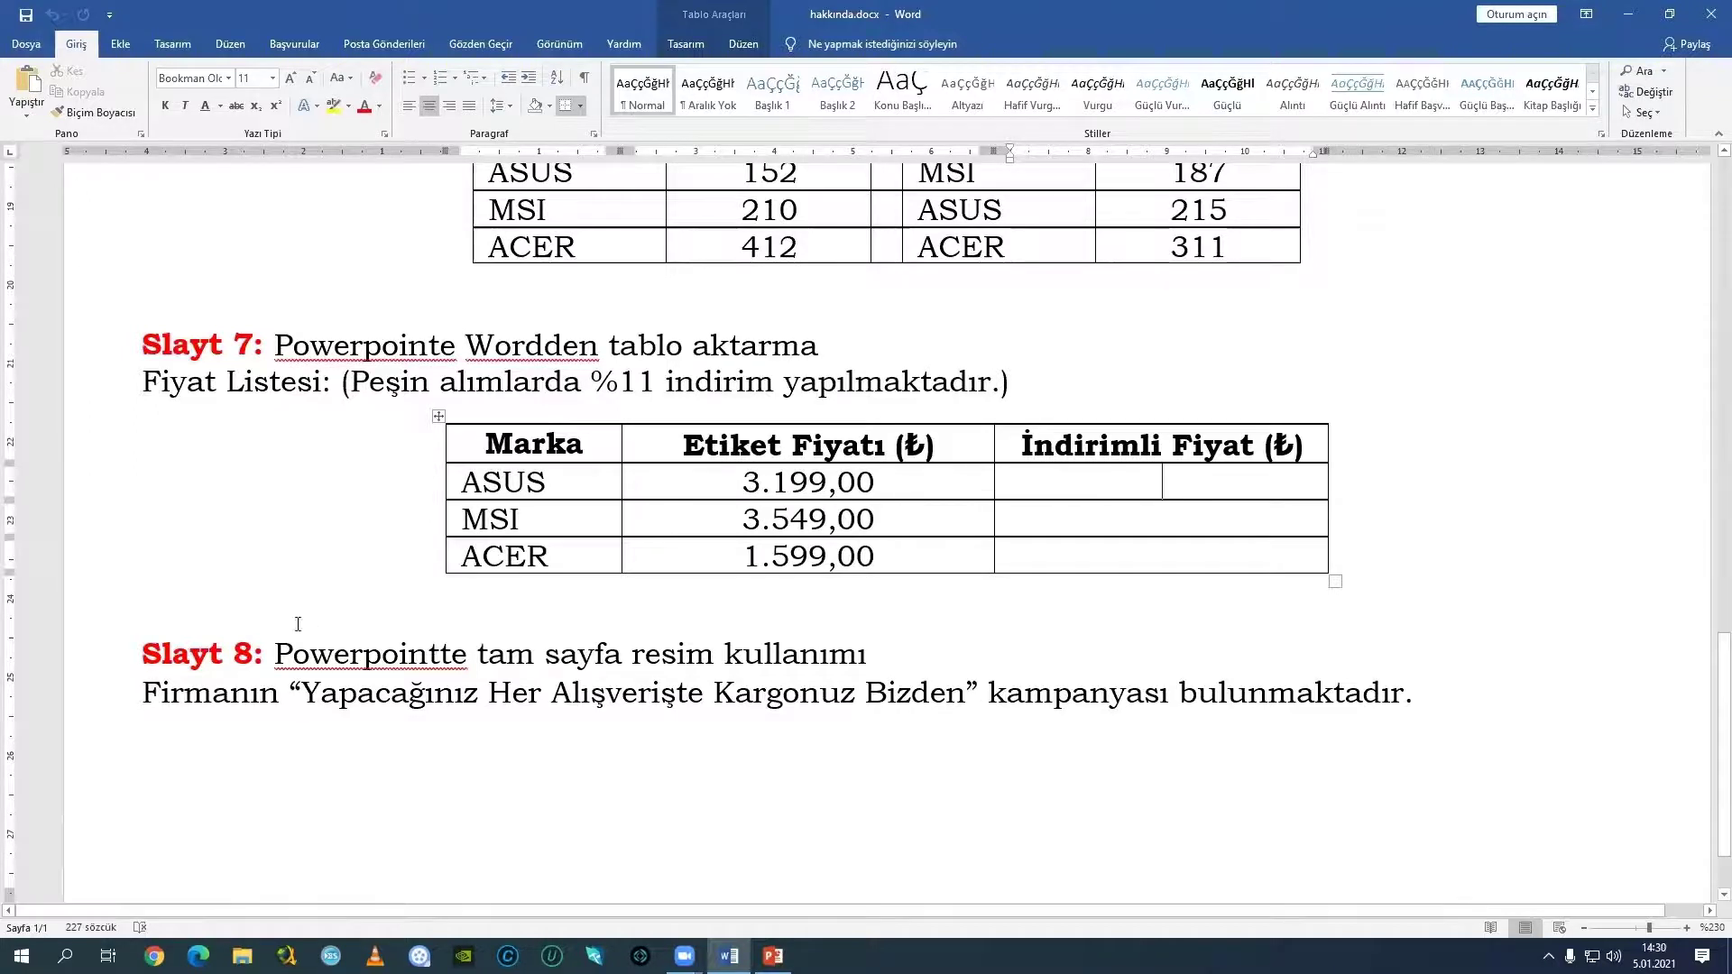
{"action": "left_click", "coordinate": [267, 607]}
{"action": "key", "text": "Return"}
{"action": "key", "text": "Return"}
{"action": "key", "text": "Return"}
{"action": "left_click", "coordinate": [152, 658]}
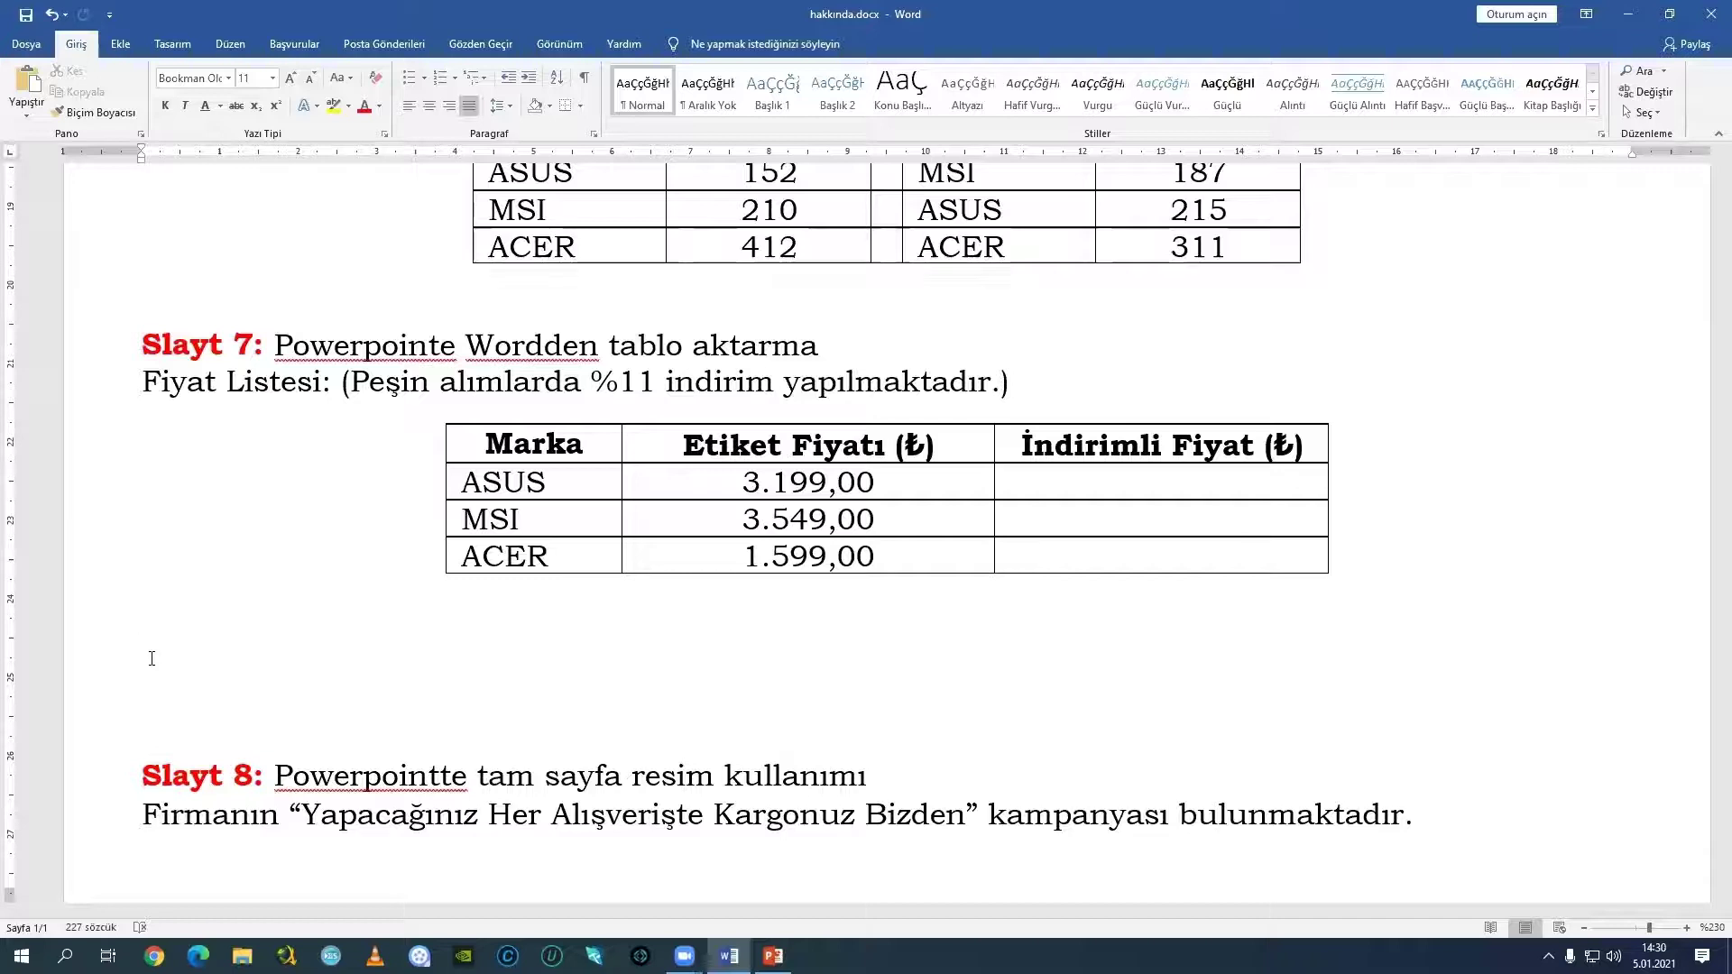
{"action": "key", "text": "XF86Calculator"}
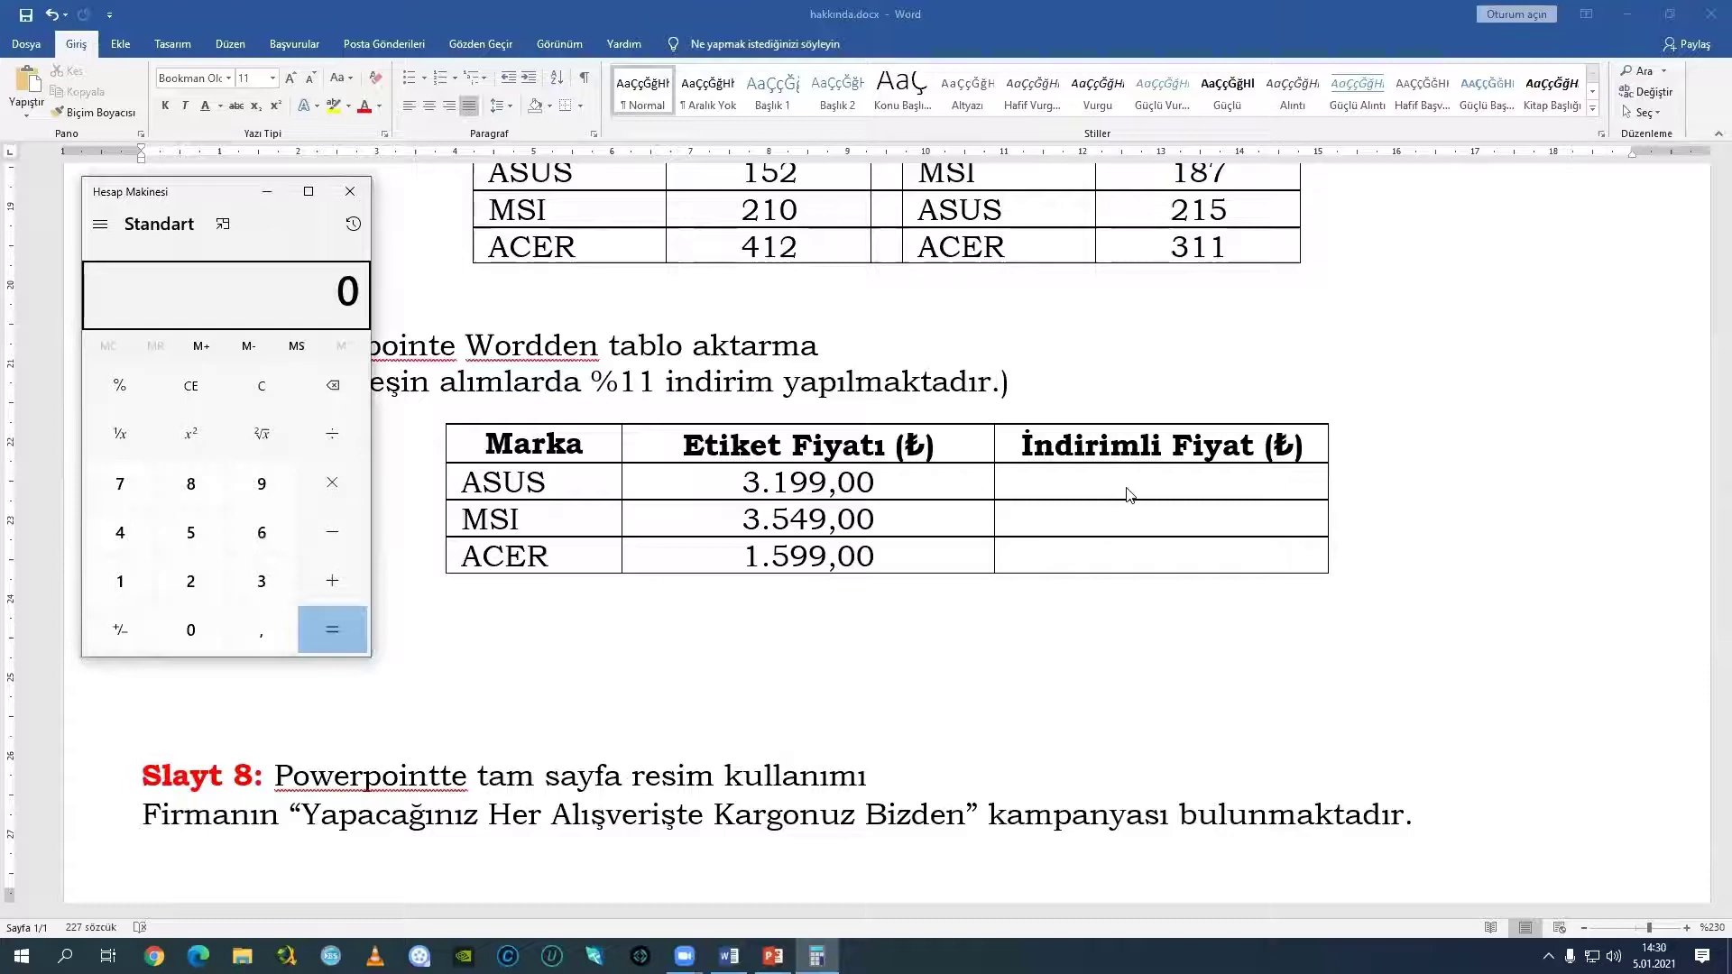
{"action": "left_click", "coordinate": [350, 191]}
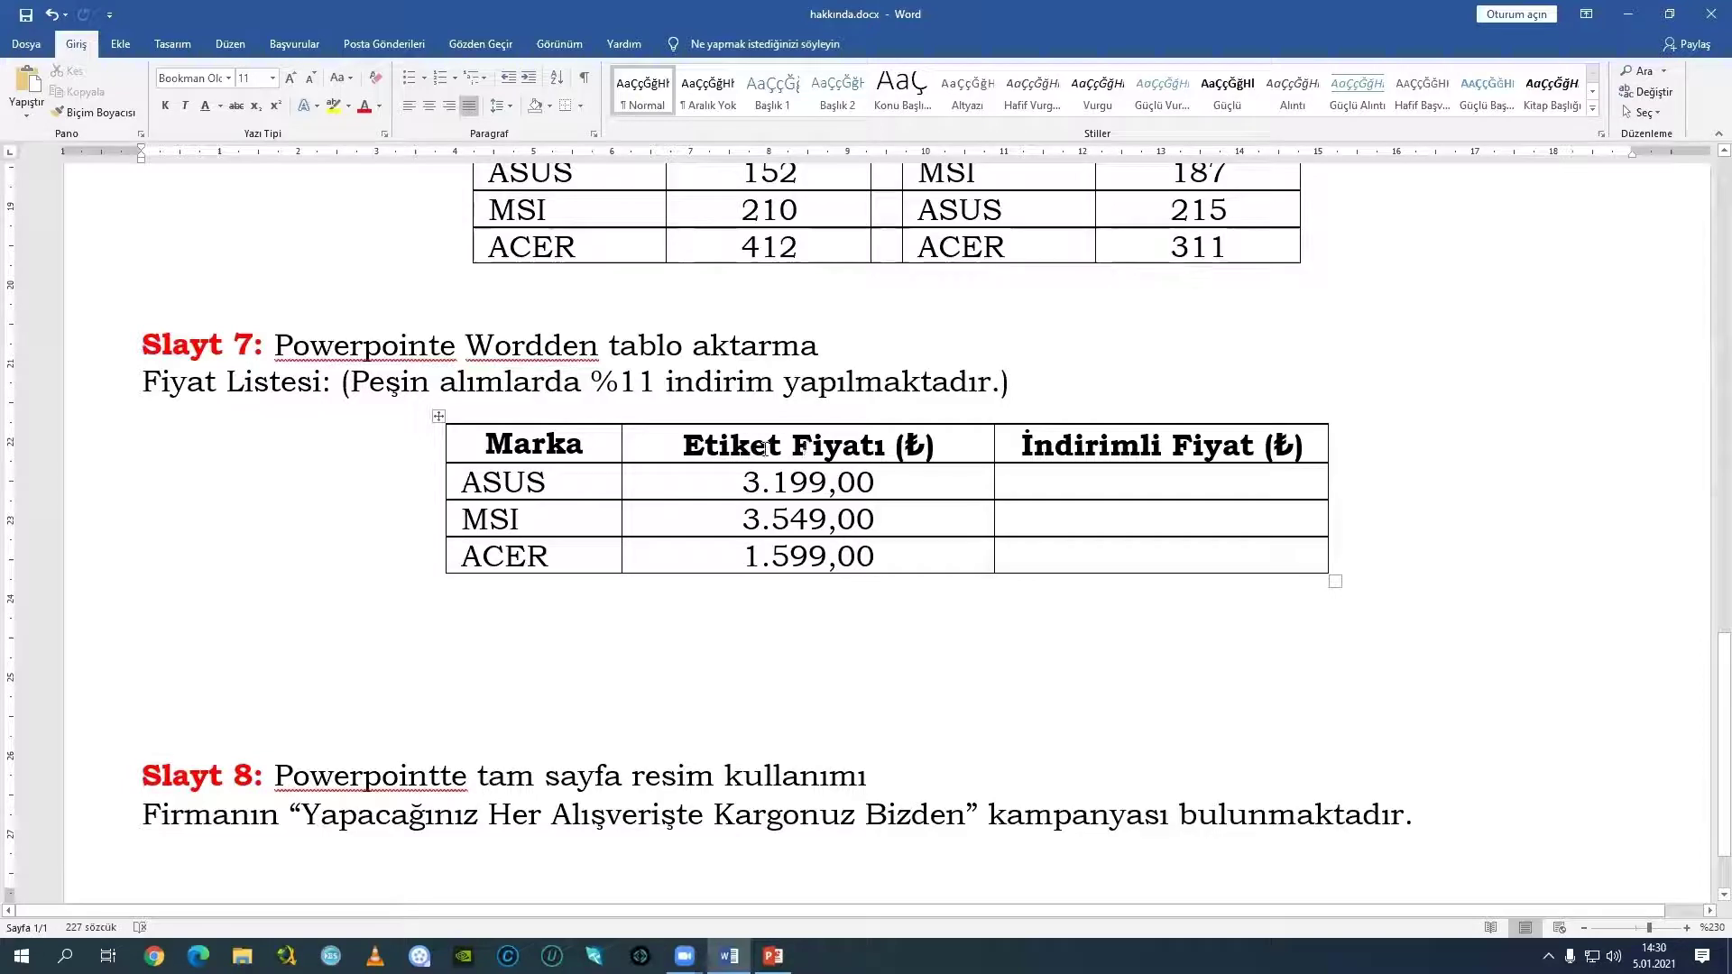
{"action": "left_click", "coordinate": [625, 494]}
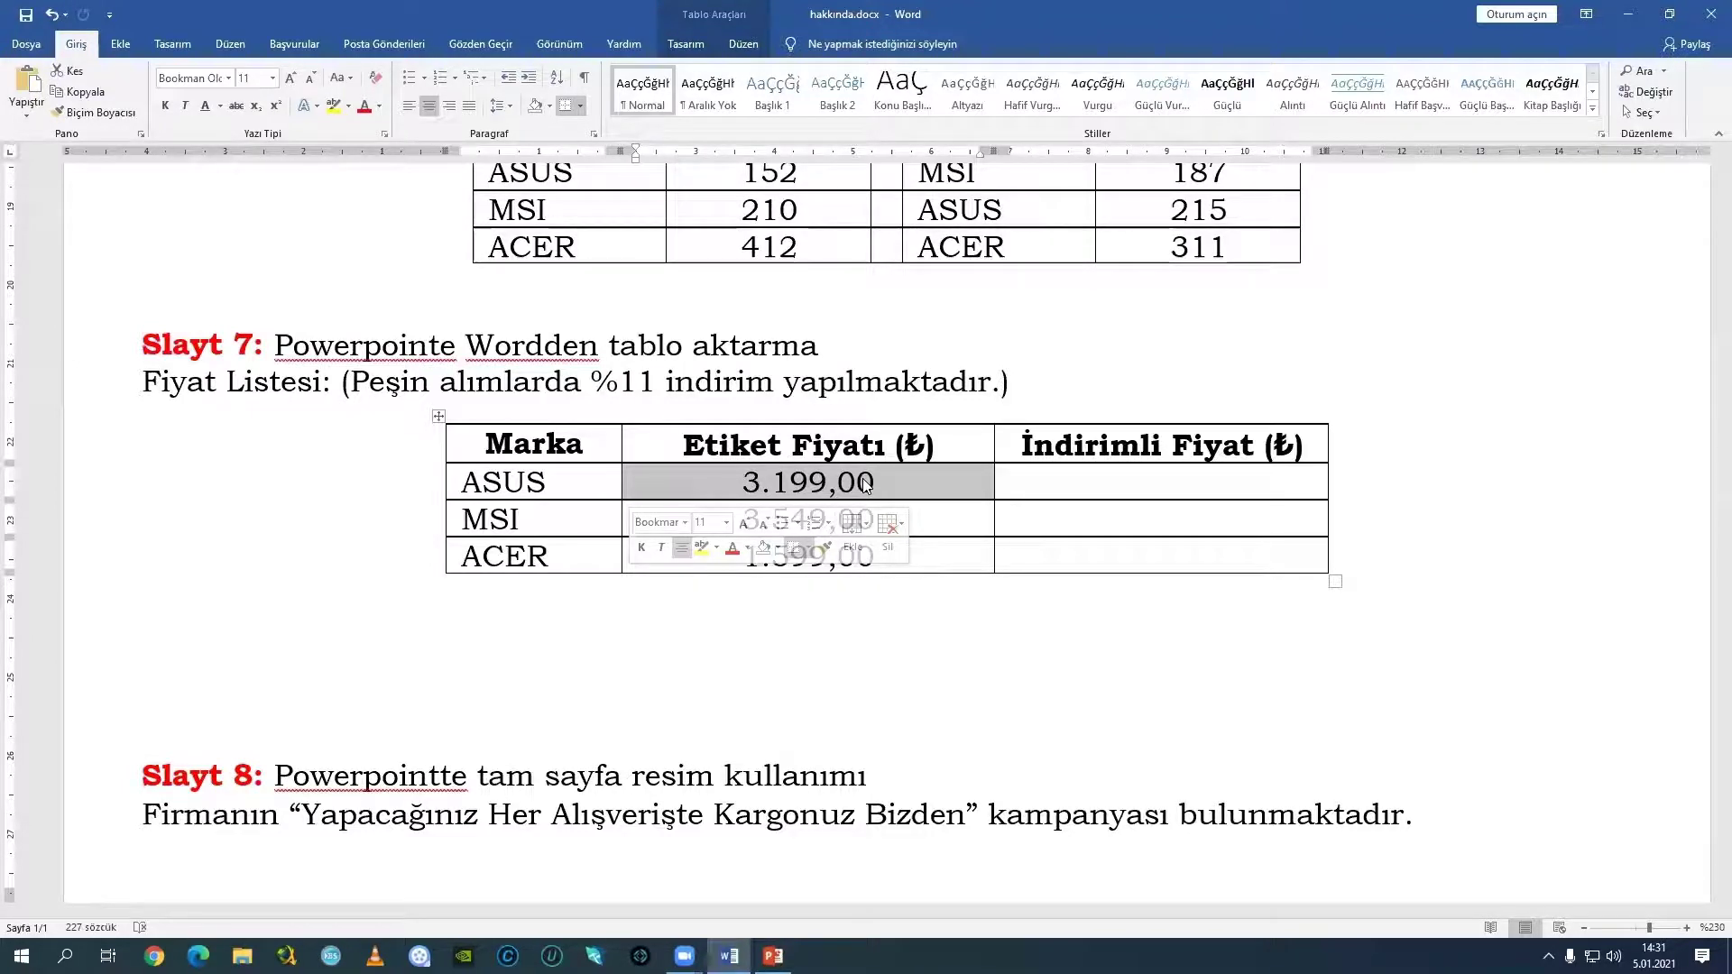
Write the discount calculation "Etiket Fiyatı – Etiket Fiyatı * 0,11" on the empty line below the price table.
{"action": "left_click", "coordinate": [218, 661]}
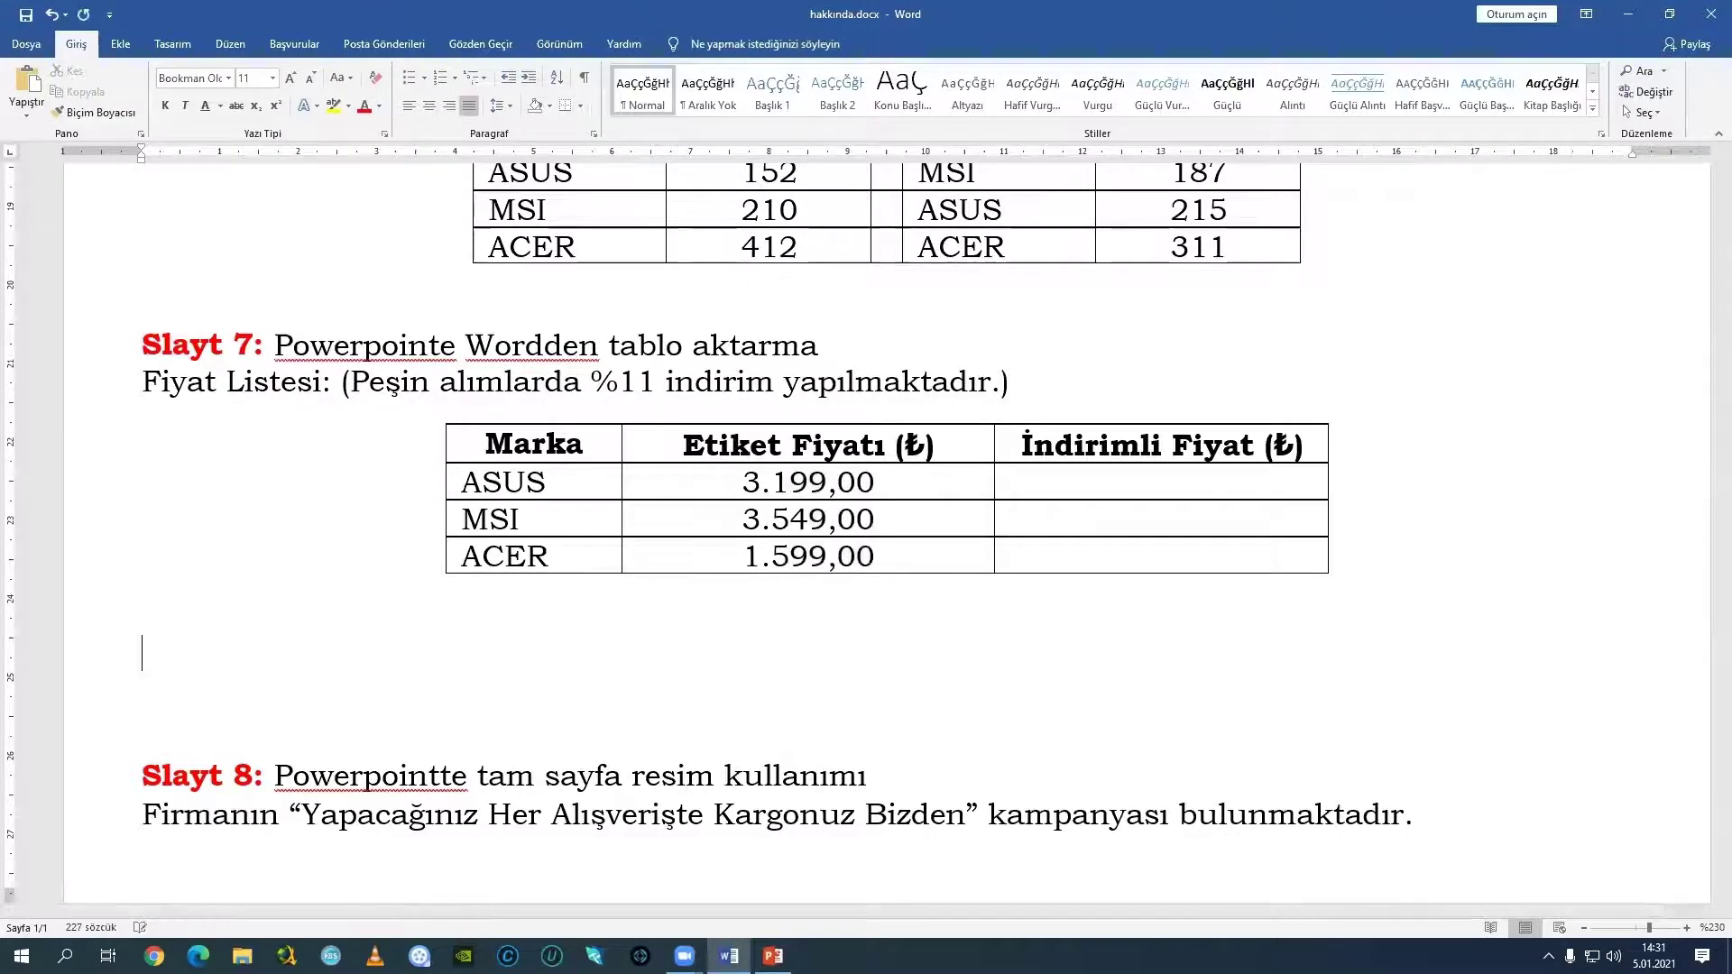
{"action": "type", "text": "Etiket"}
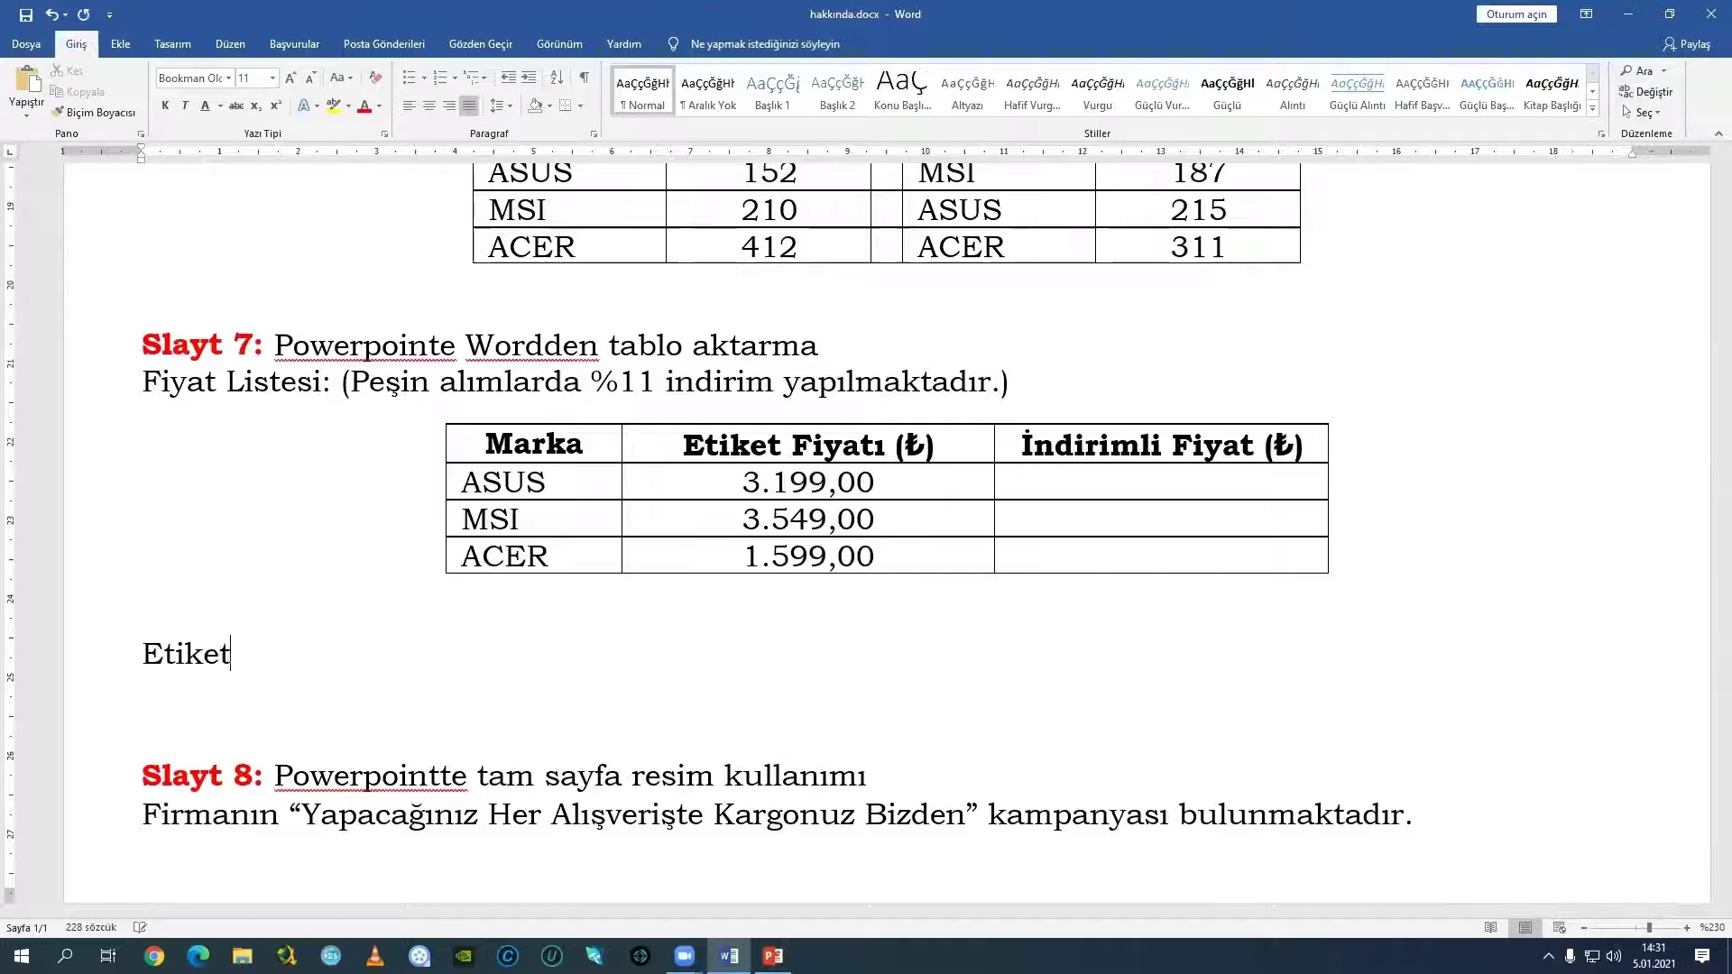
{"action": "type", "text": " Fiyatı "}
{"action": "type", "text": "- E"}
{"action": "type", "text": "tiket Fi"}
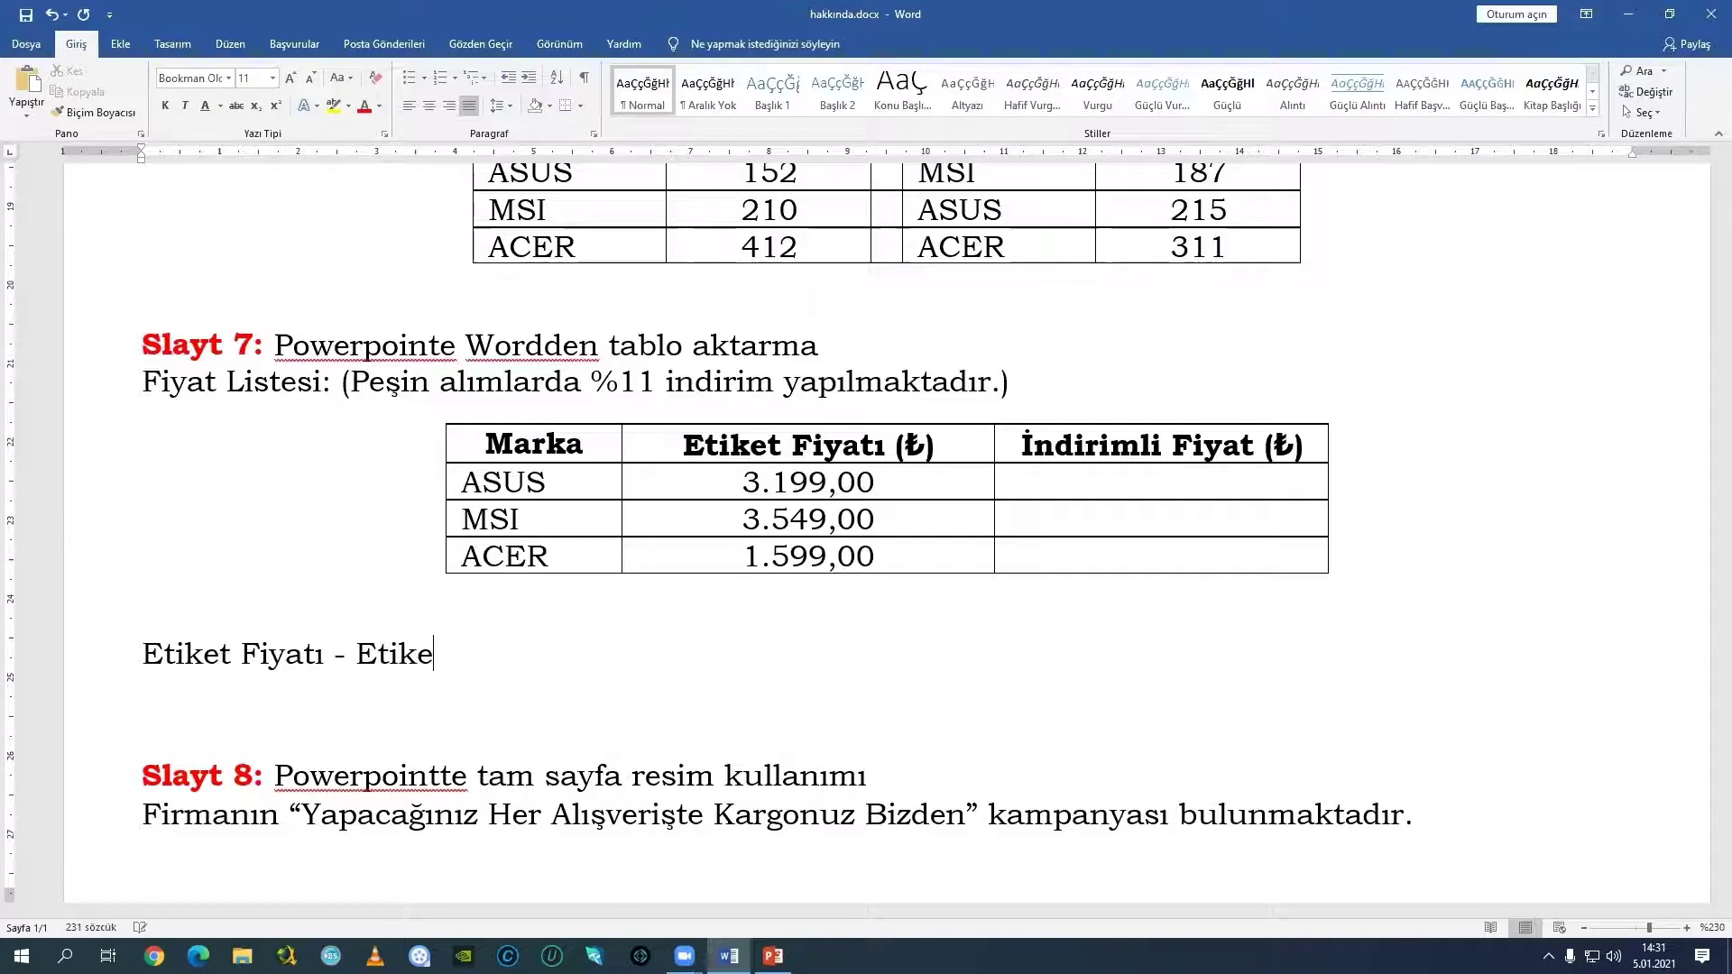
{"action": "type", "text": "yat"}
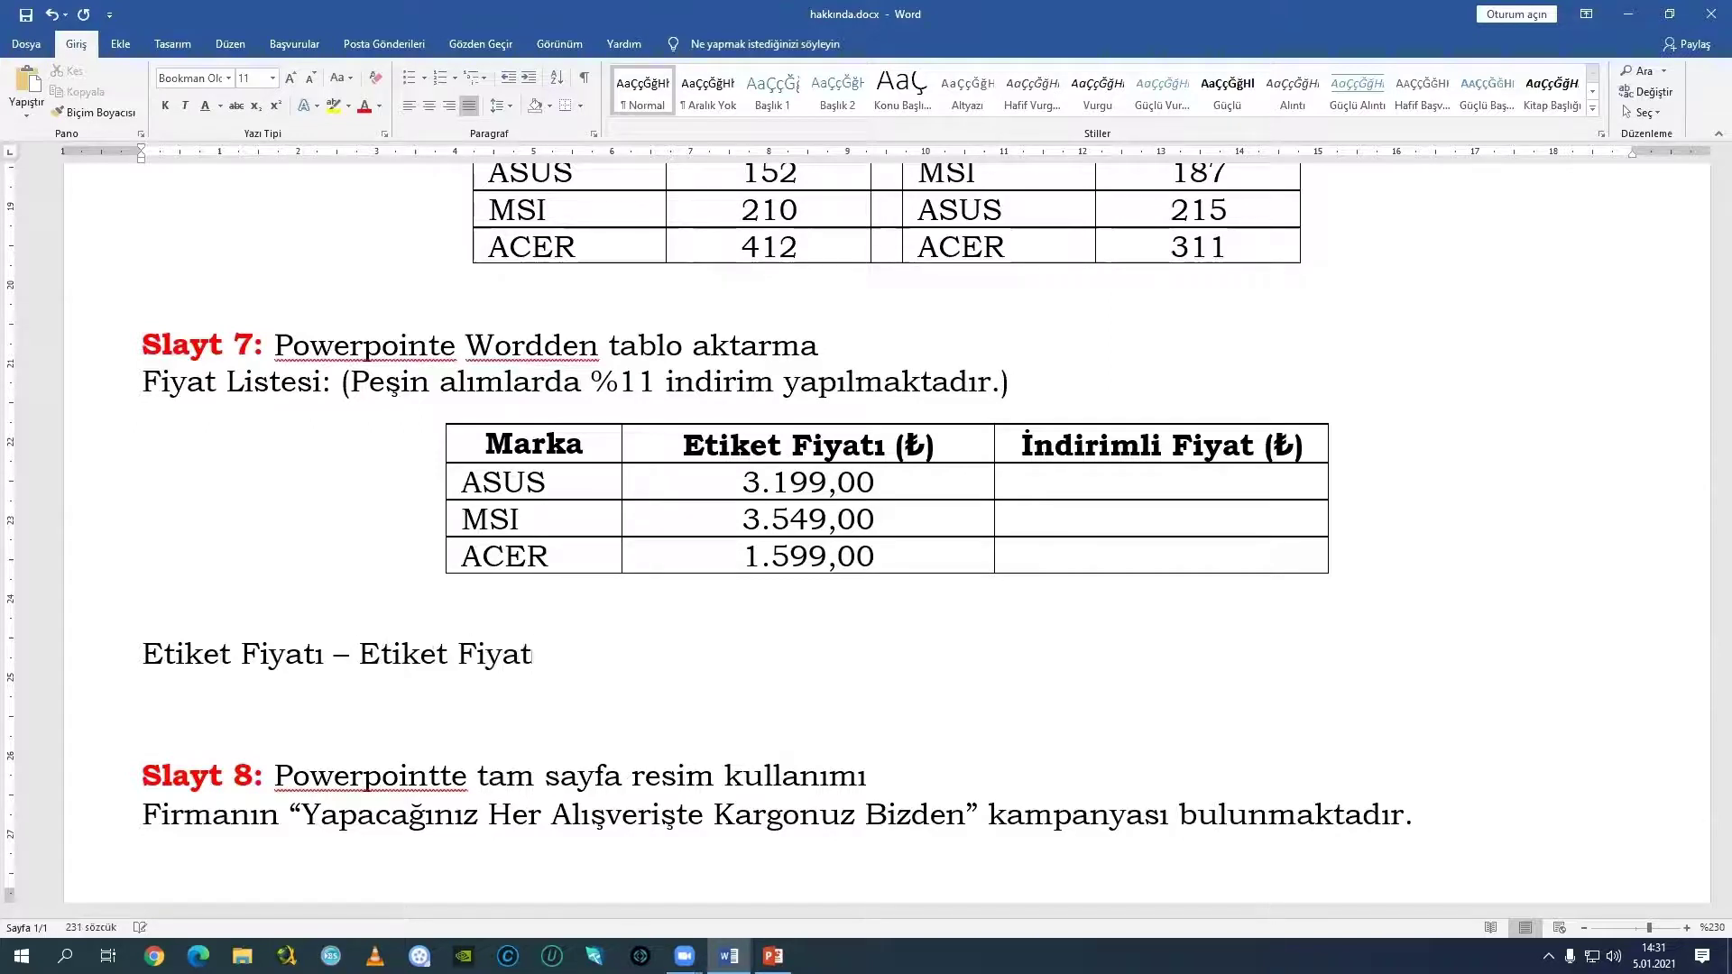
{"action": "type", "text": "ı * 0,11"}
{"action": "key", "text": "ctrl+shift+Left"}
{"action": "key", "text": "ctrl+shift+Left"}
{"action": "key", "text": "ctrl+shift+Left"}
{"action": "key", "text": "ctrl+shift+Left"}
{"action": "key", "text": "ctrl+shift+Left"}
{"action": "key", "text": "ctrl+shift+Left"}
{"action": "key", "text": "ctrl+shift+Left"}
{"action": "key", "text": "ctrl+shift+Left"}
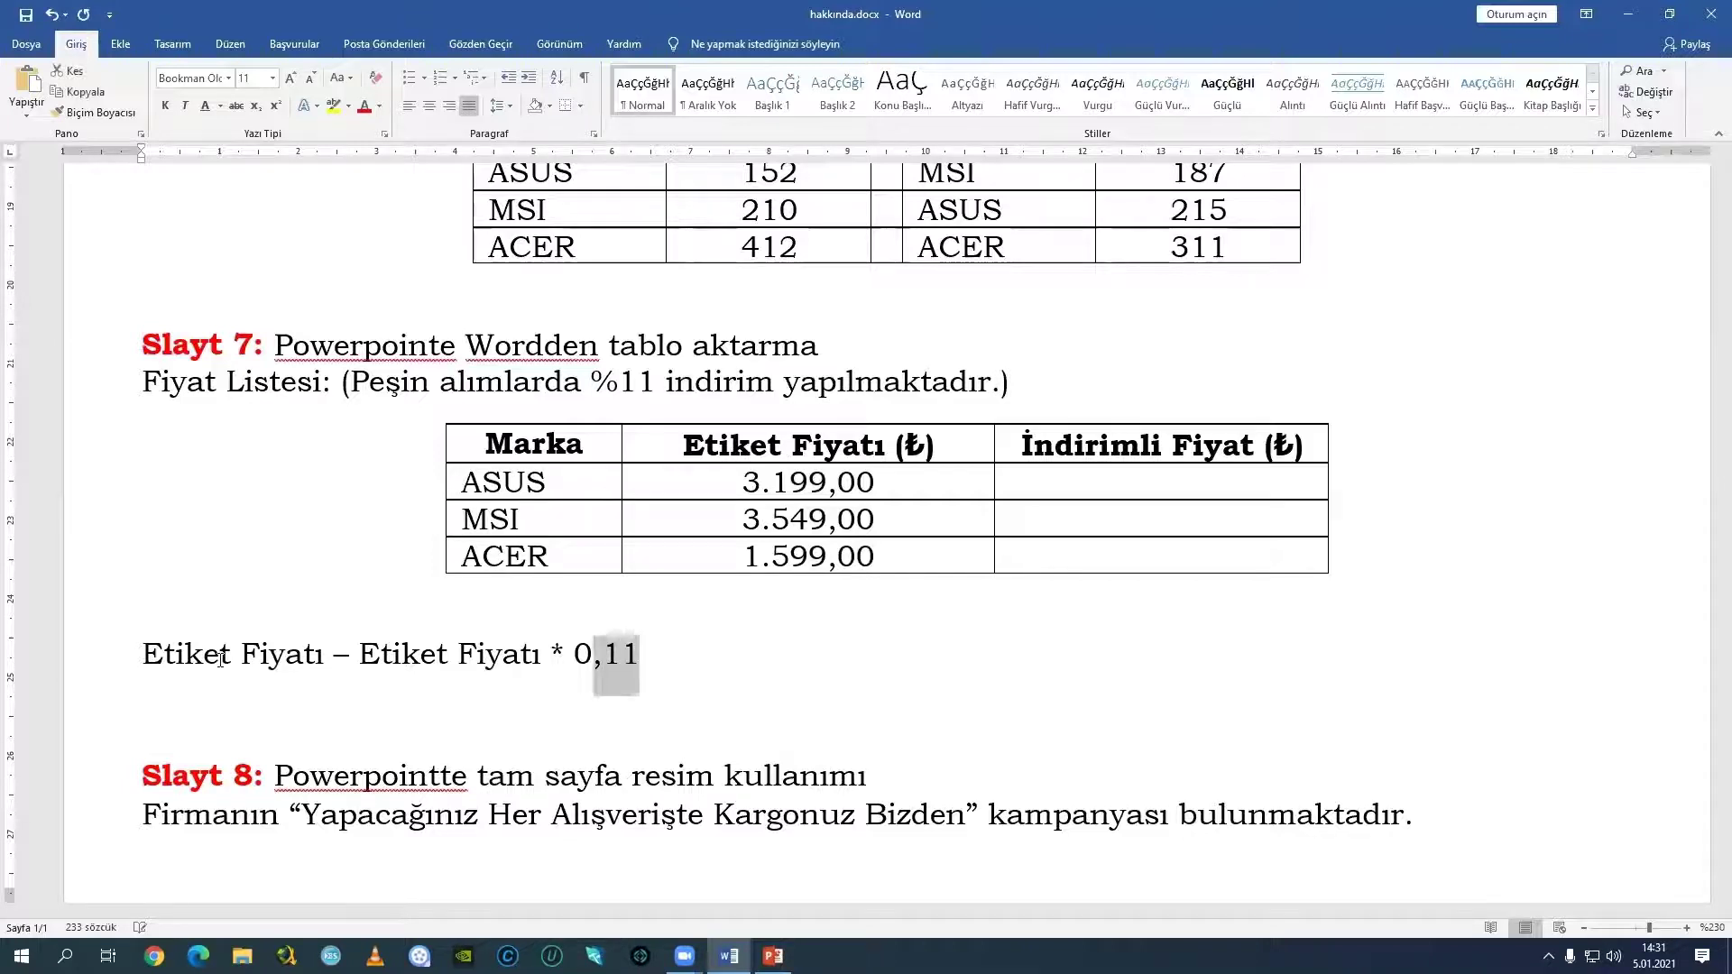
{"action": "key", "text": "ctrl+shift+Left"}
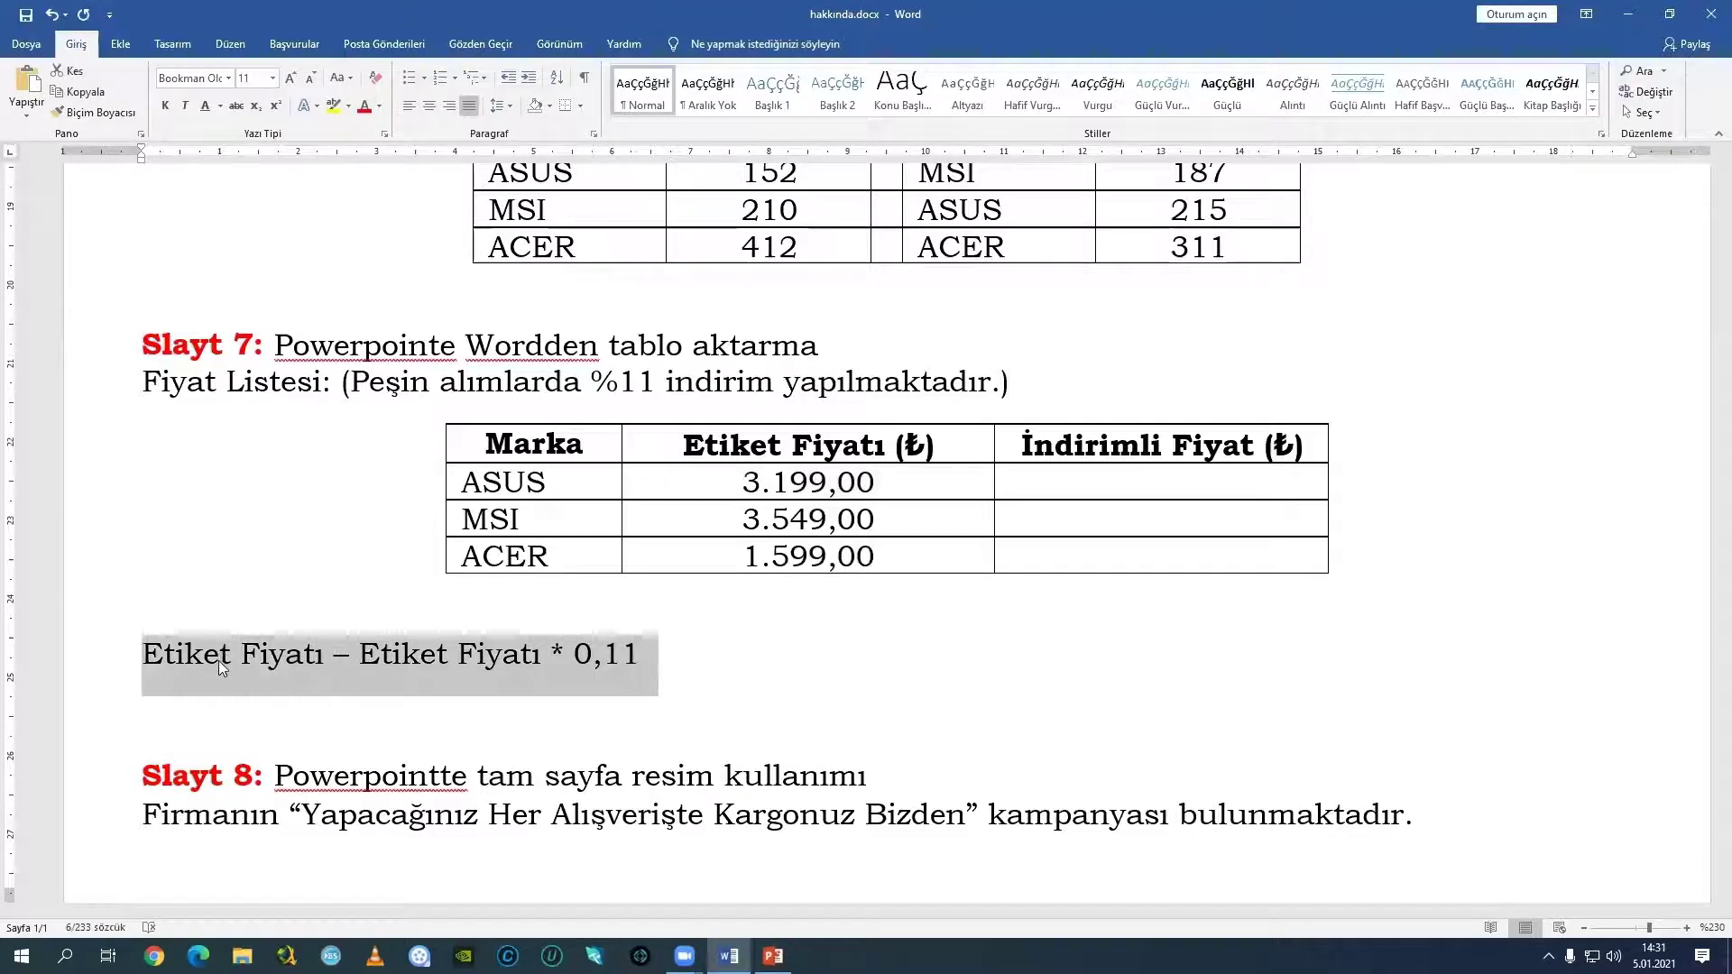
{"action": "key", "text": "Left"}
{"action": "key", "text": "ctrl+Right"}
{"action": "key", "text": "ctrl+Right"}
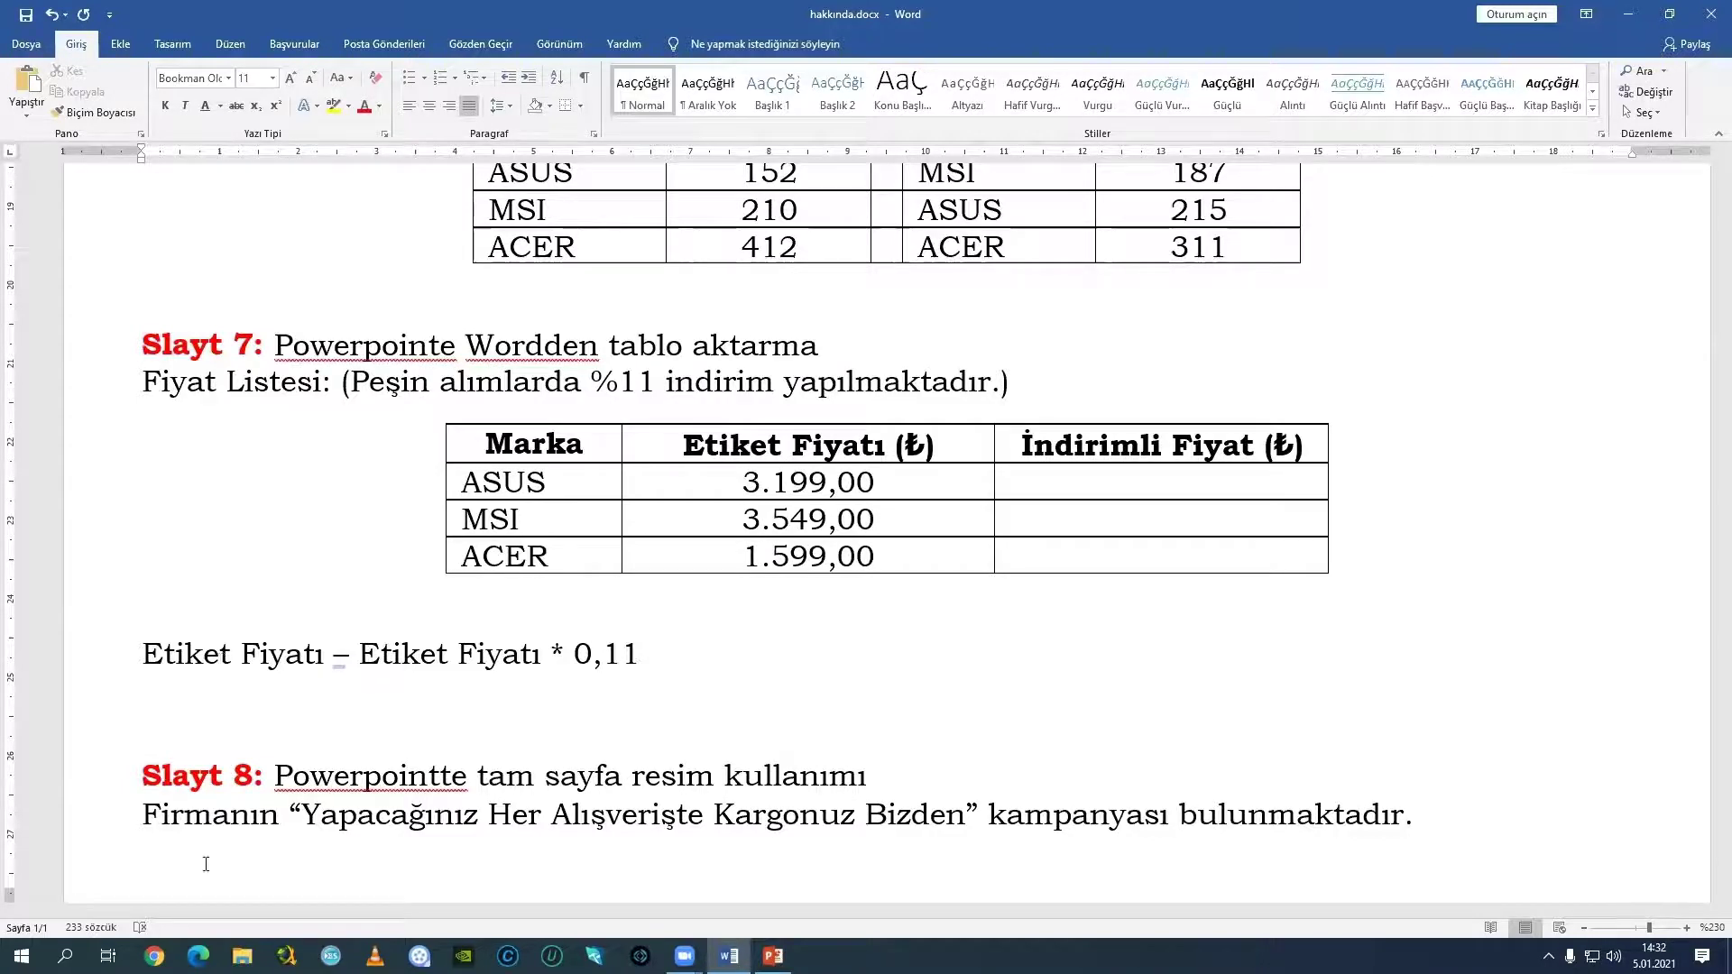
Insert the formula =SUM(LEFT)-SUM(LEFT)*0,11 in the ASUS row's İndirimli Fiyat cell, with number format ₺#.##0,00;(₺#.##0,00).
{"action": "left_click", "coordinate": [1138, 476]}
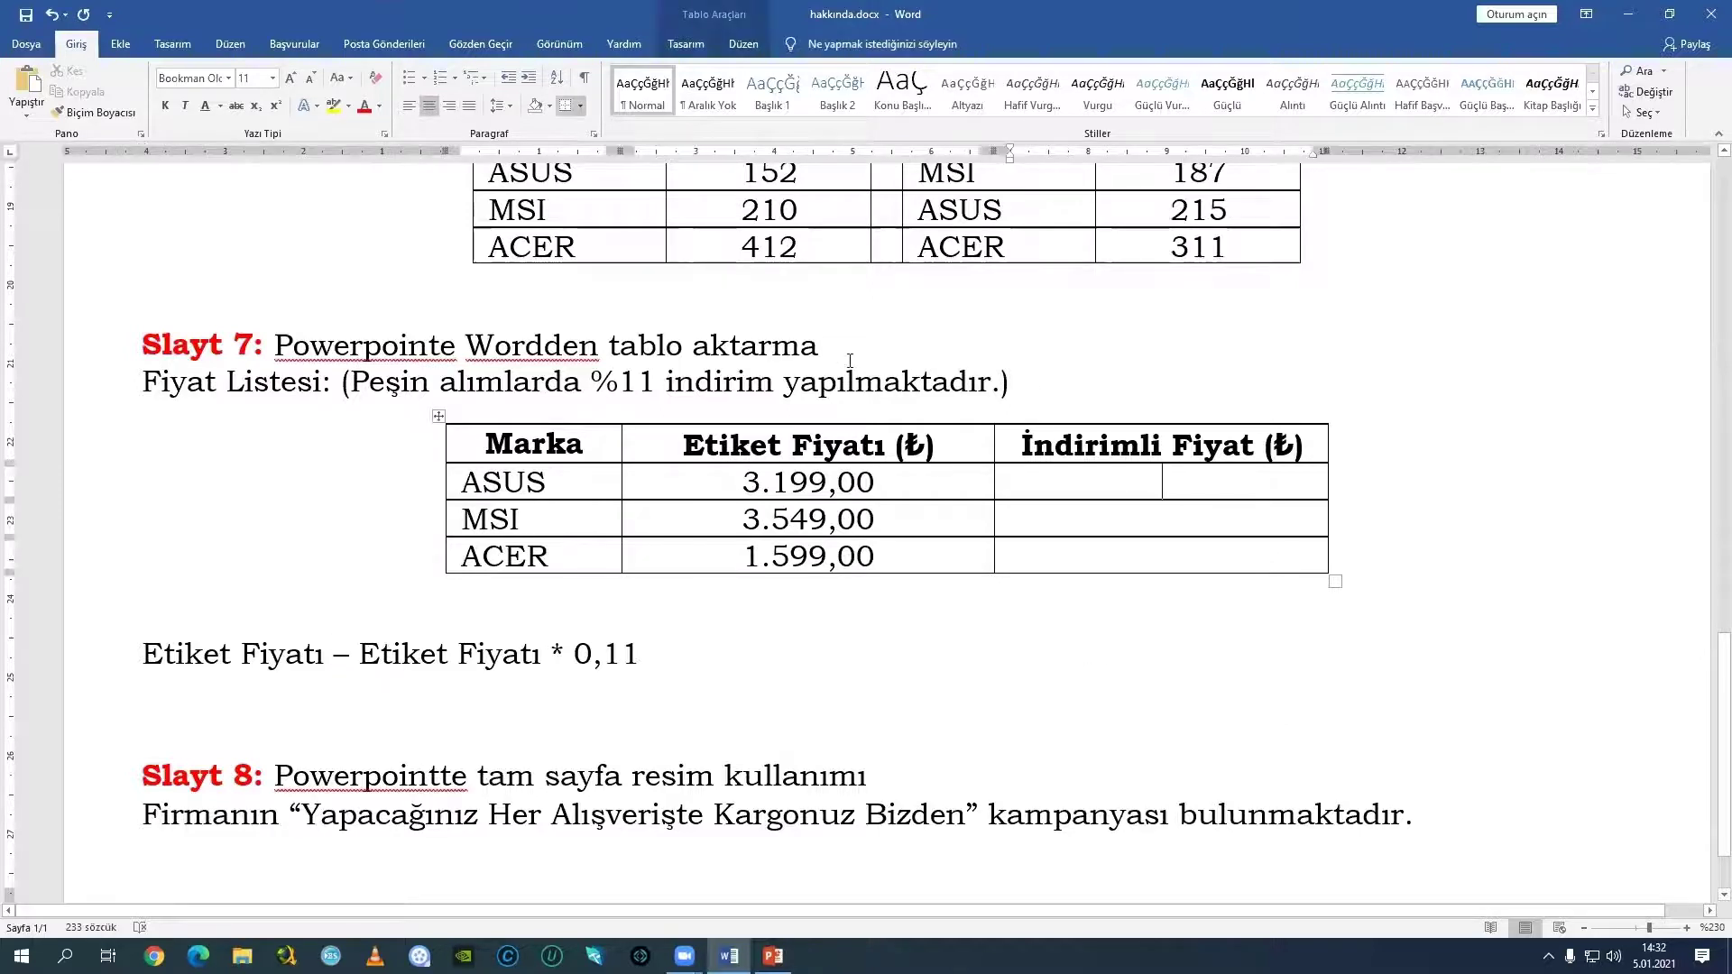
{"action": "left_click", "coordinate": [744, 45]}
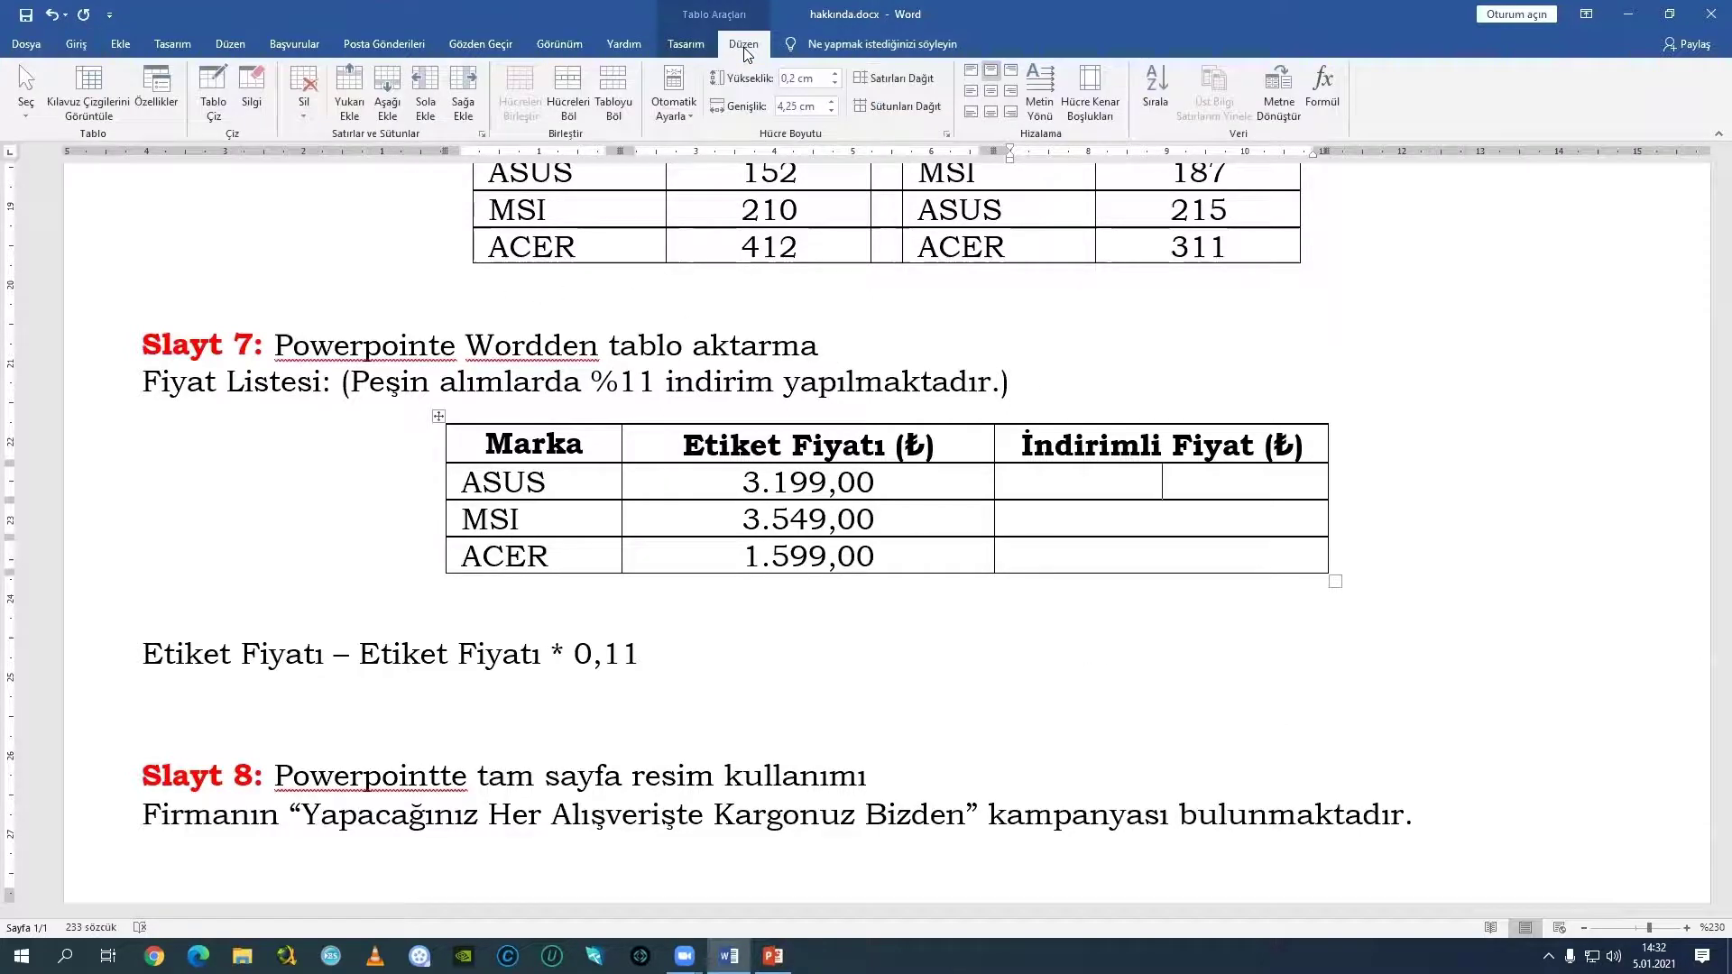
{"action": "left_click", "coordinate": [1322, 91]}
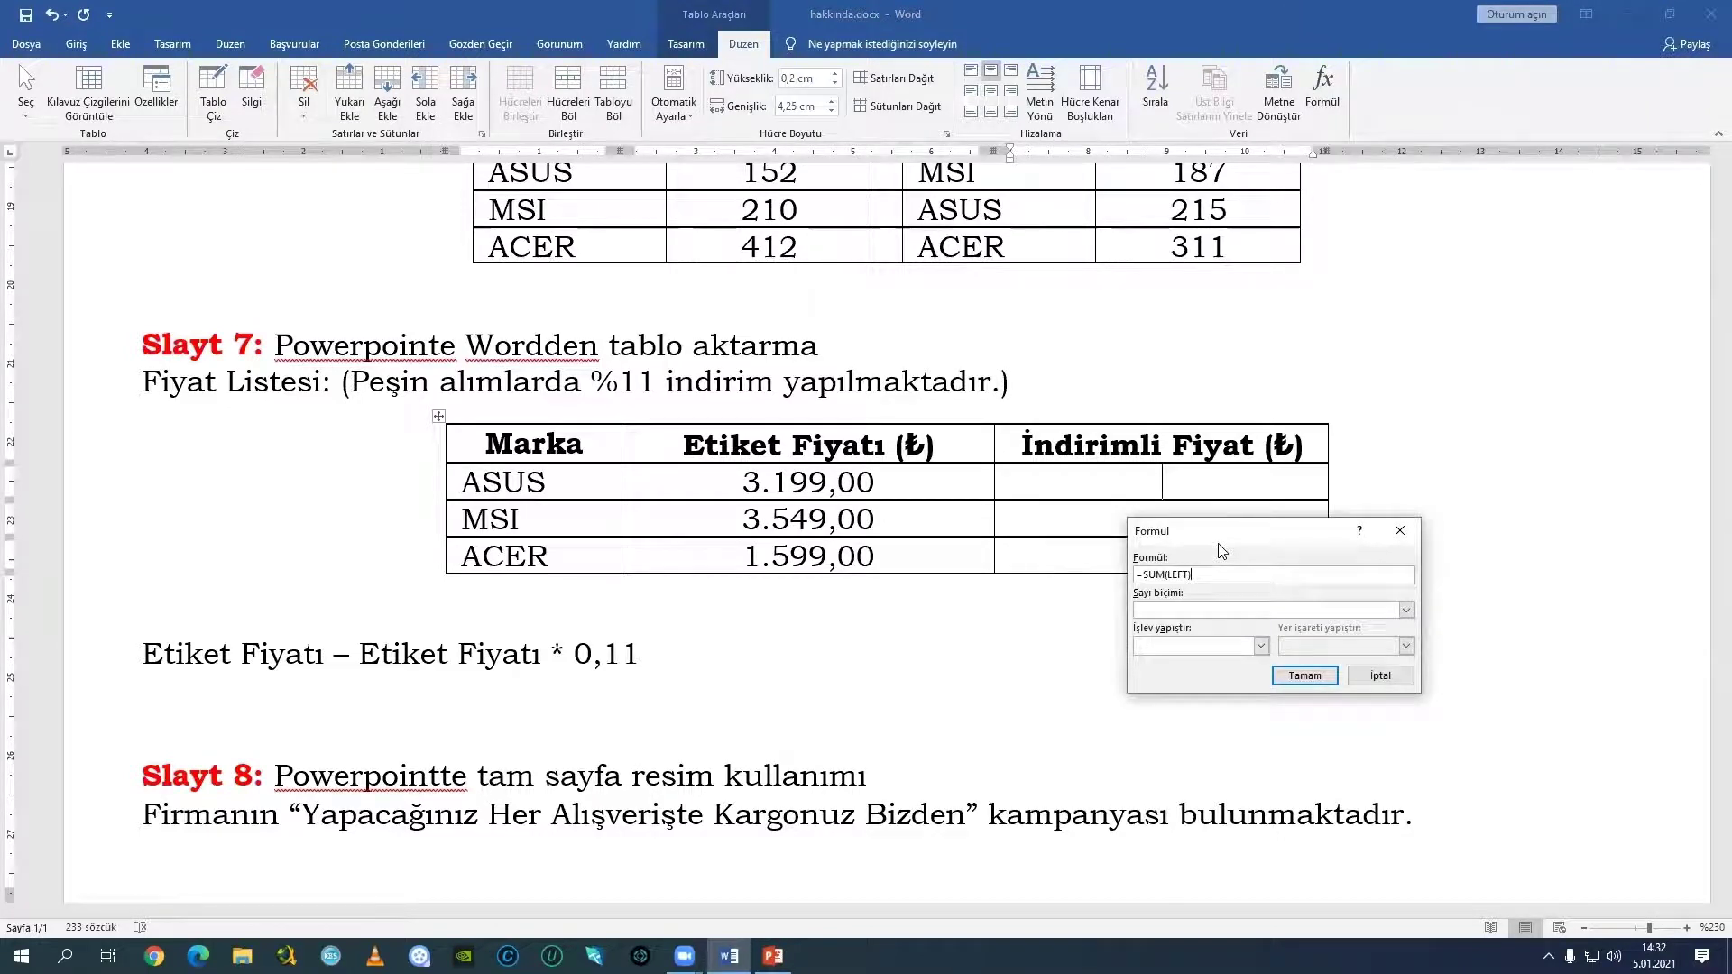
{"action": "left_click_drag", "start_coordinate": [1221, 551], "coordinate": [1118, 626]}
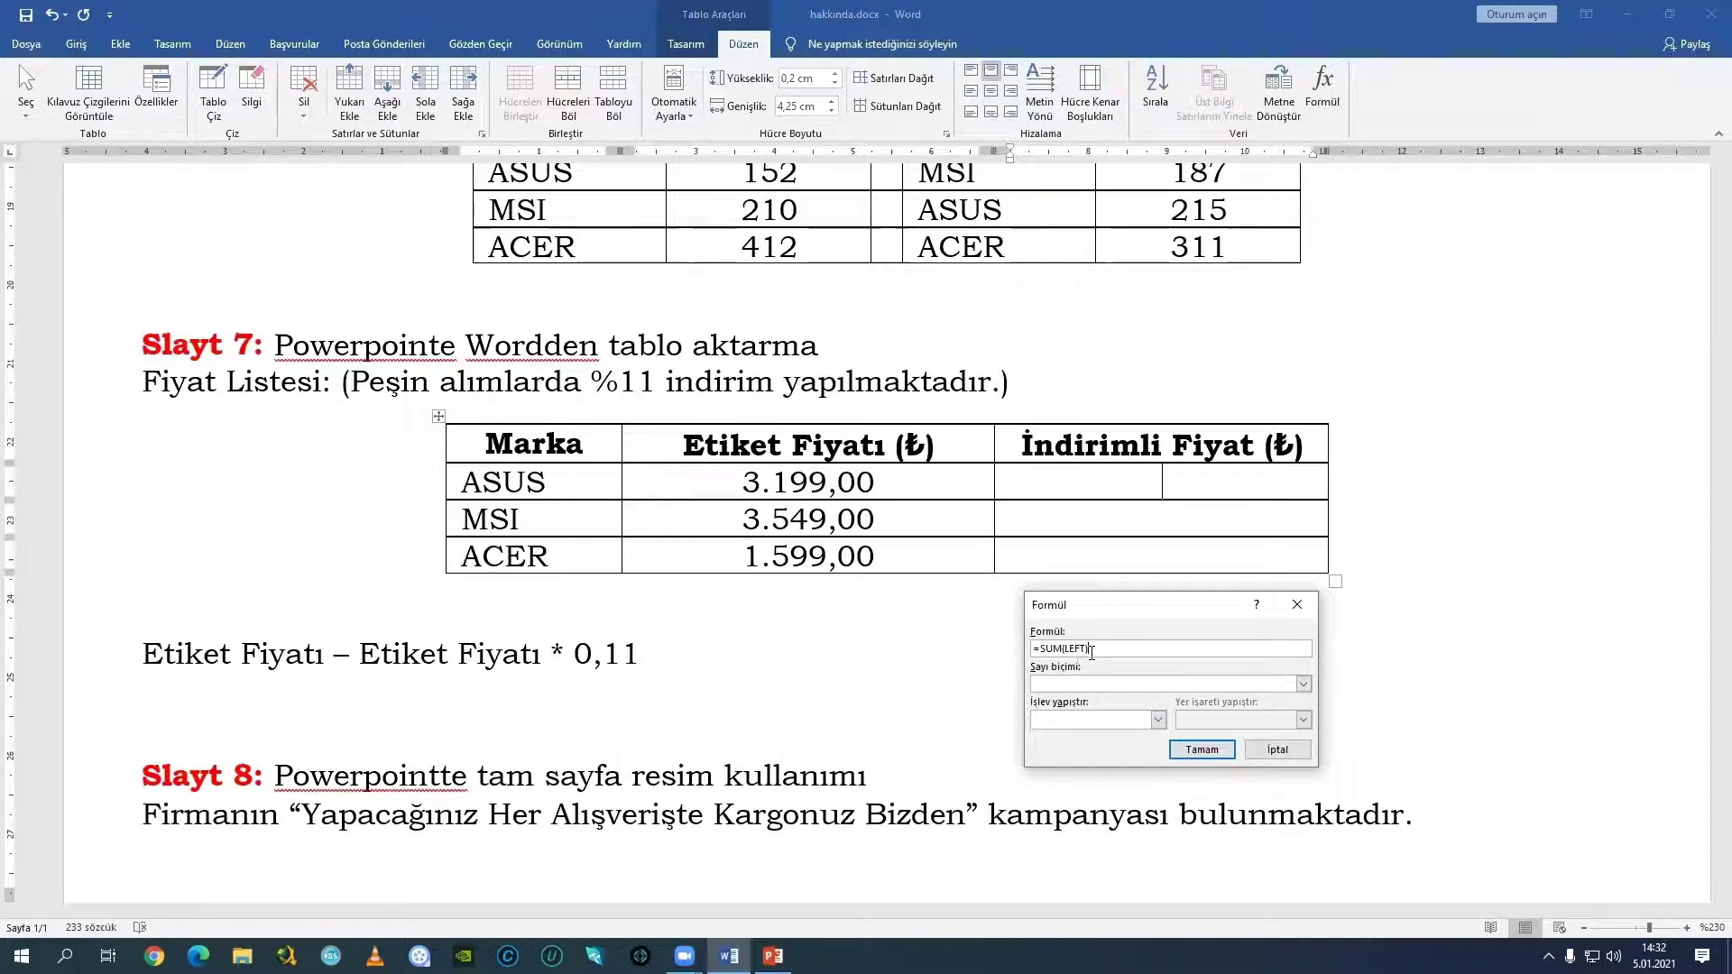
{"action": "type", "text": "SUM(LEFT"}
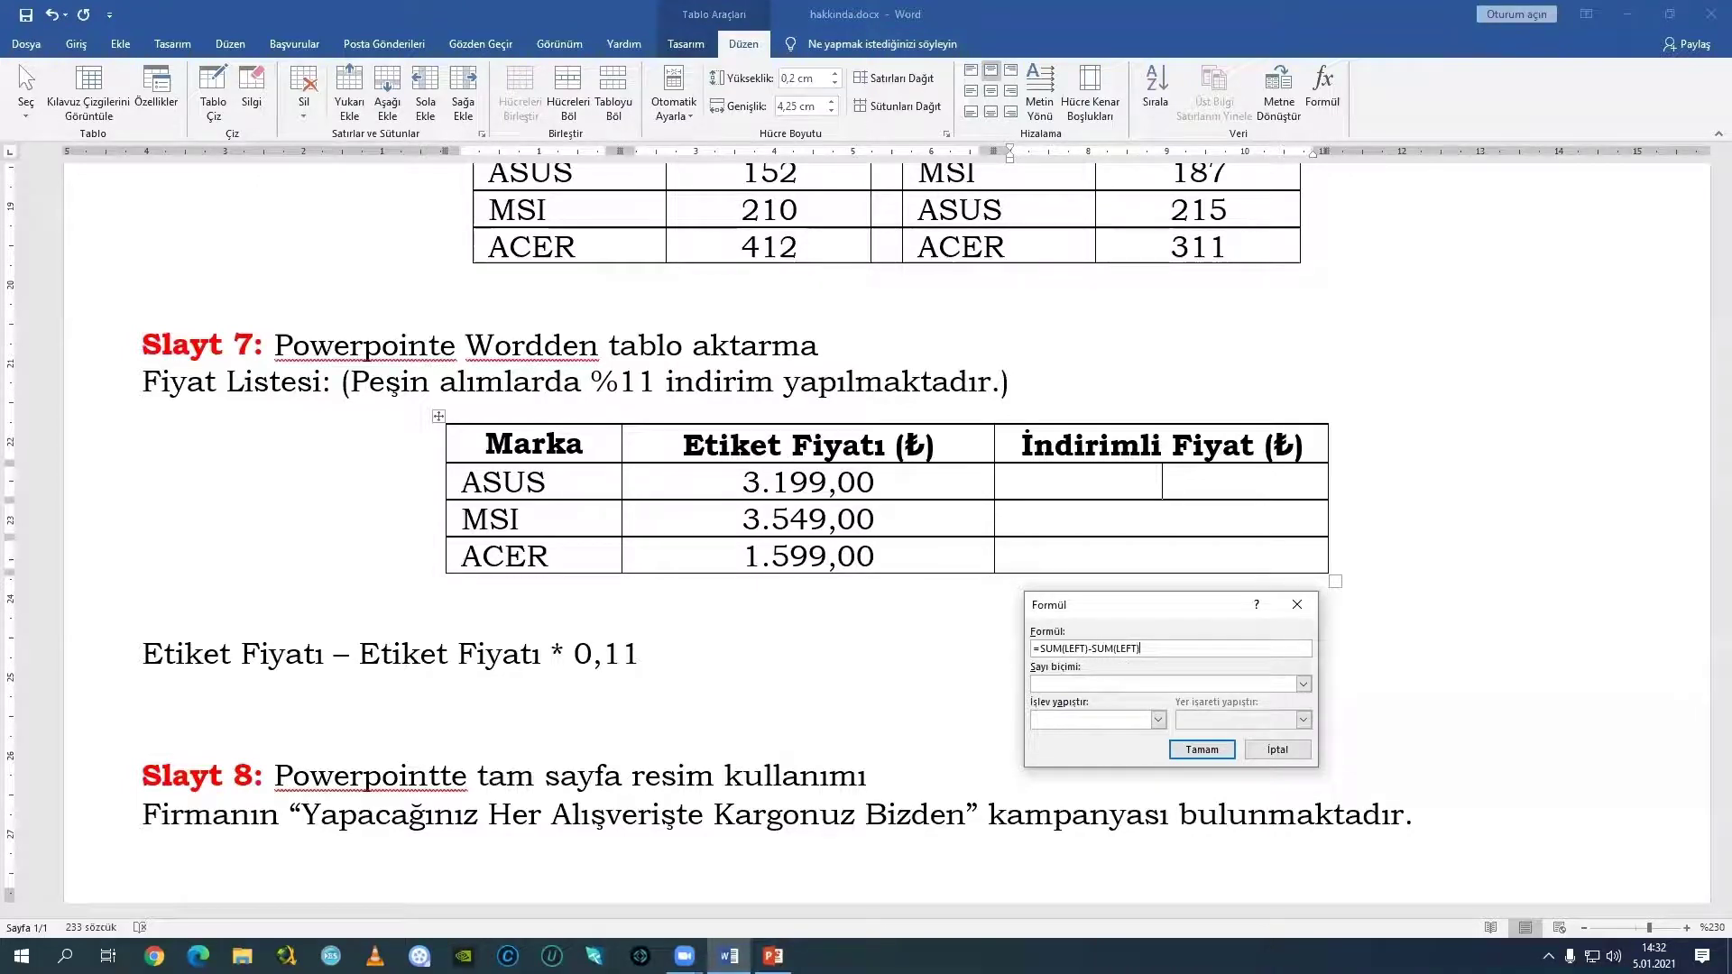
{"action": "type", "text": ")*0,11"}
{"action": "left_click", "coordinate": [1304, 684]}
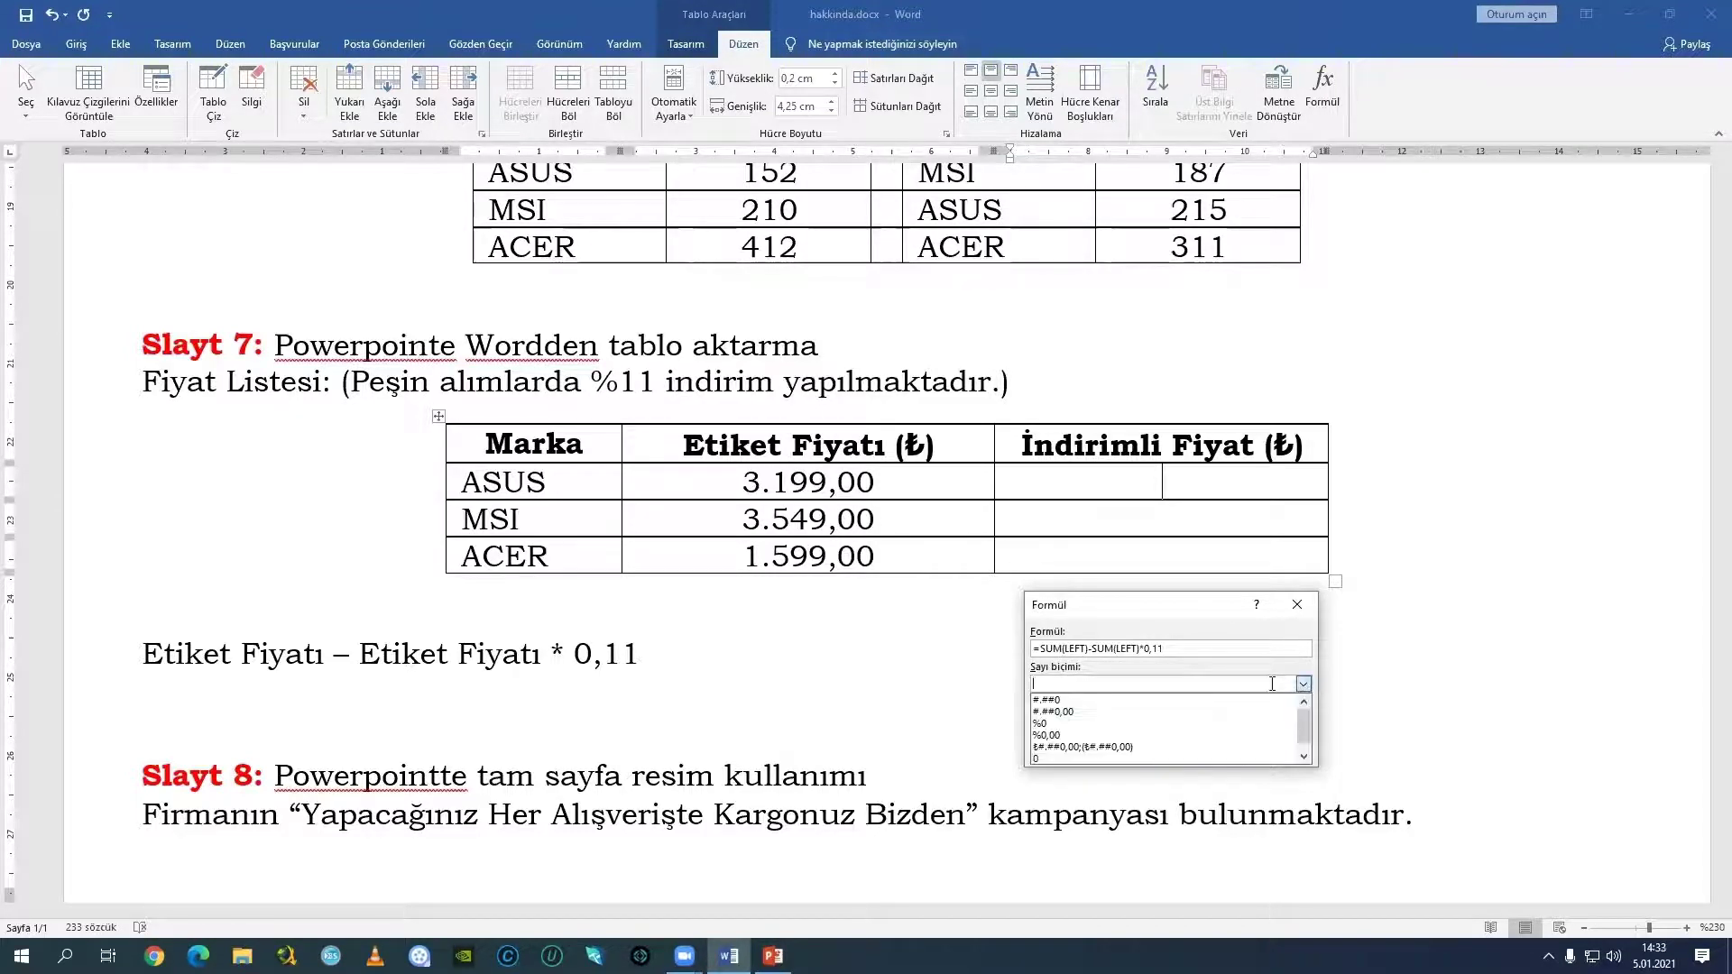
{"action": "left_click", "coordinate": [1109, 747]}
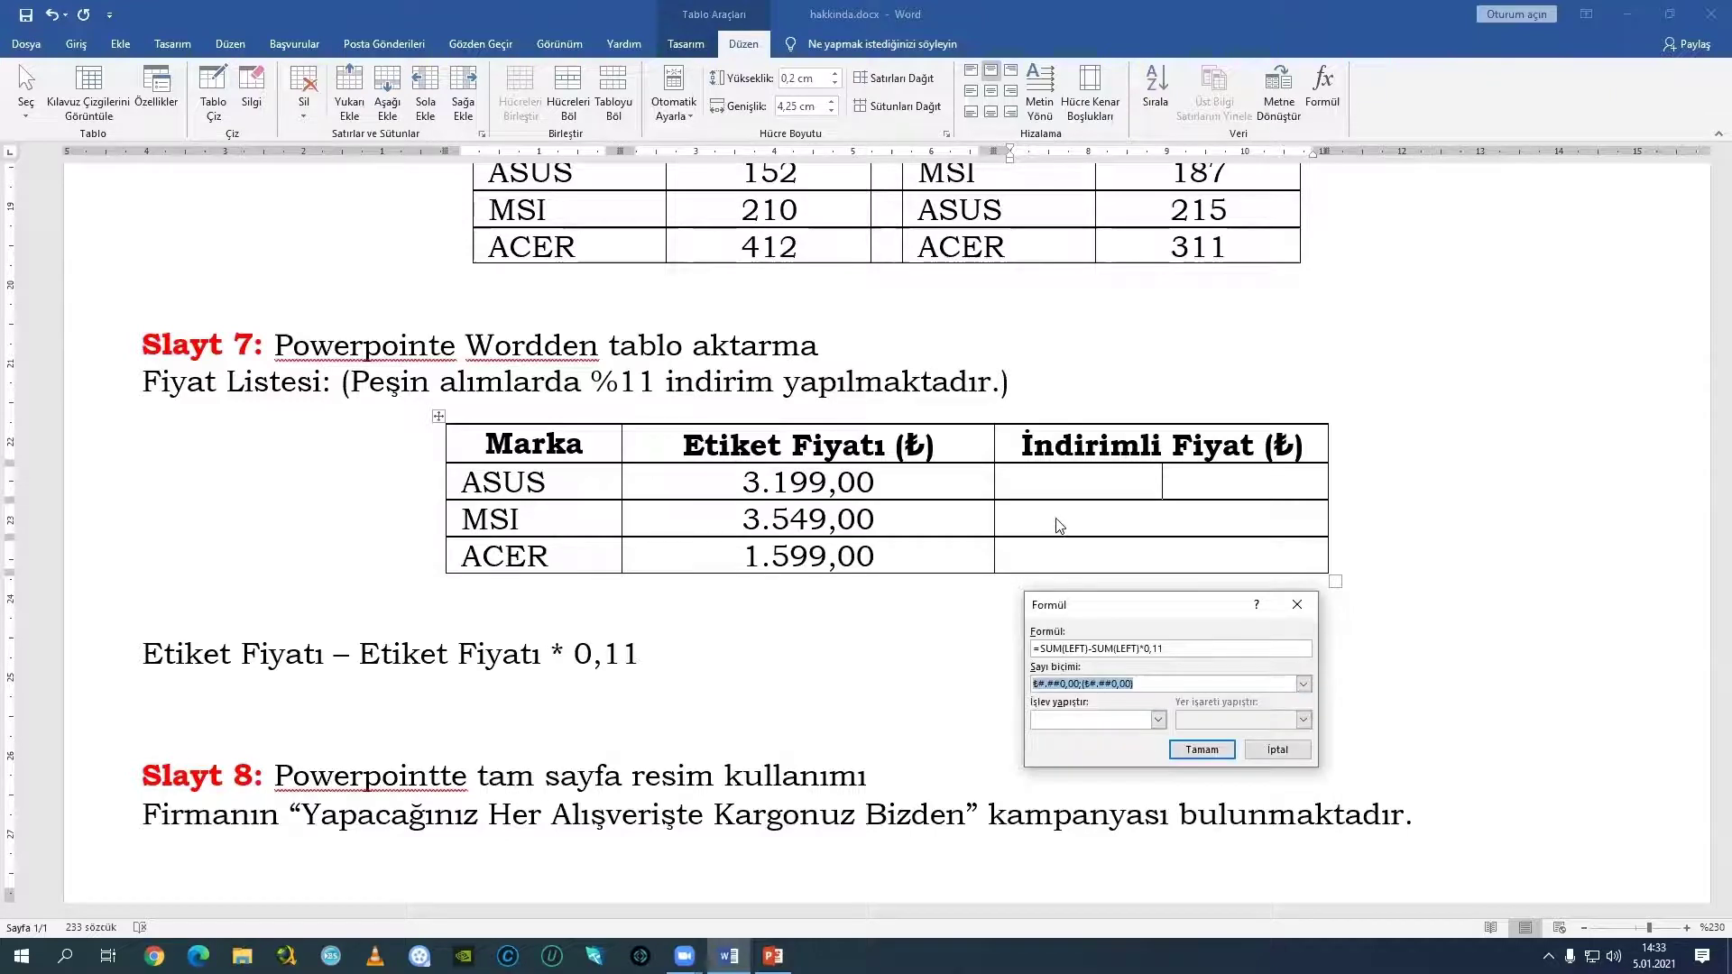
{"action": "left_click", "coordinate": [1201, 750]}
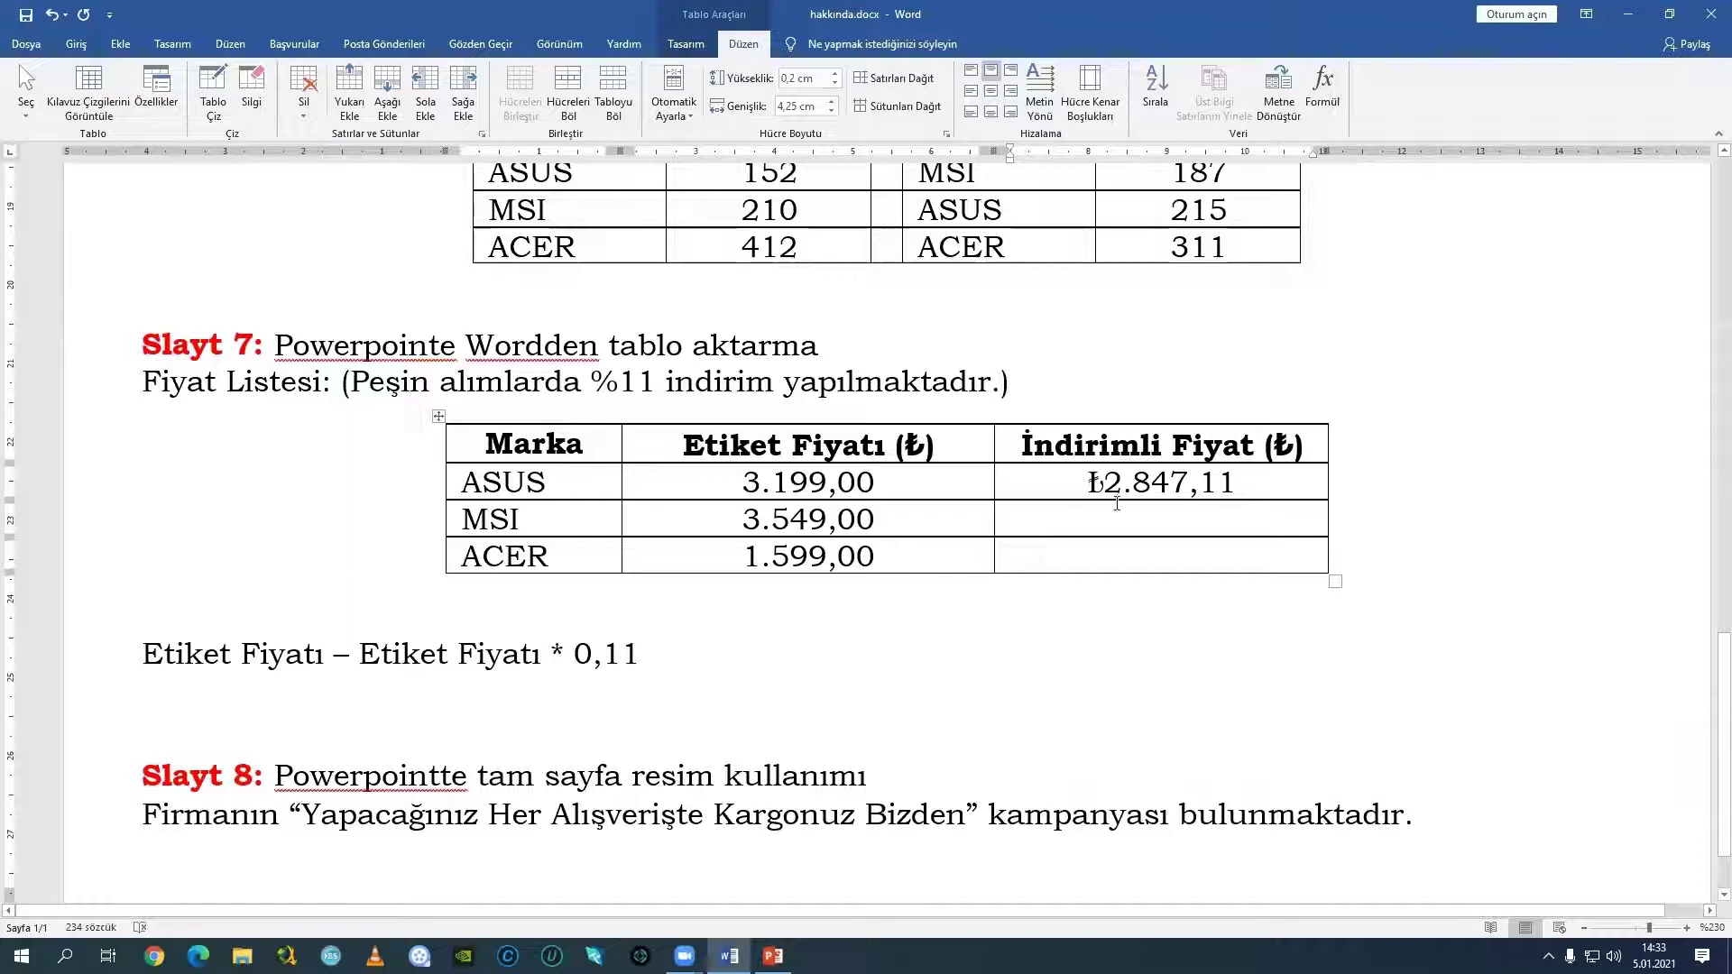
Fill in the remaining İndirimli Fiyat cells with ₺3.158,61 for MSI and ₺1.423,11 for ACER.
{"action": "left_click_drag", "start_coordinate": [1092, 485], "coordinate": [1234, 484]}
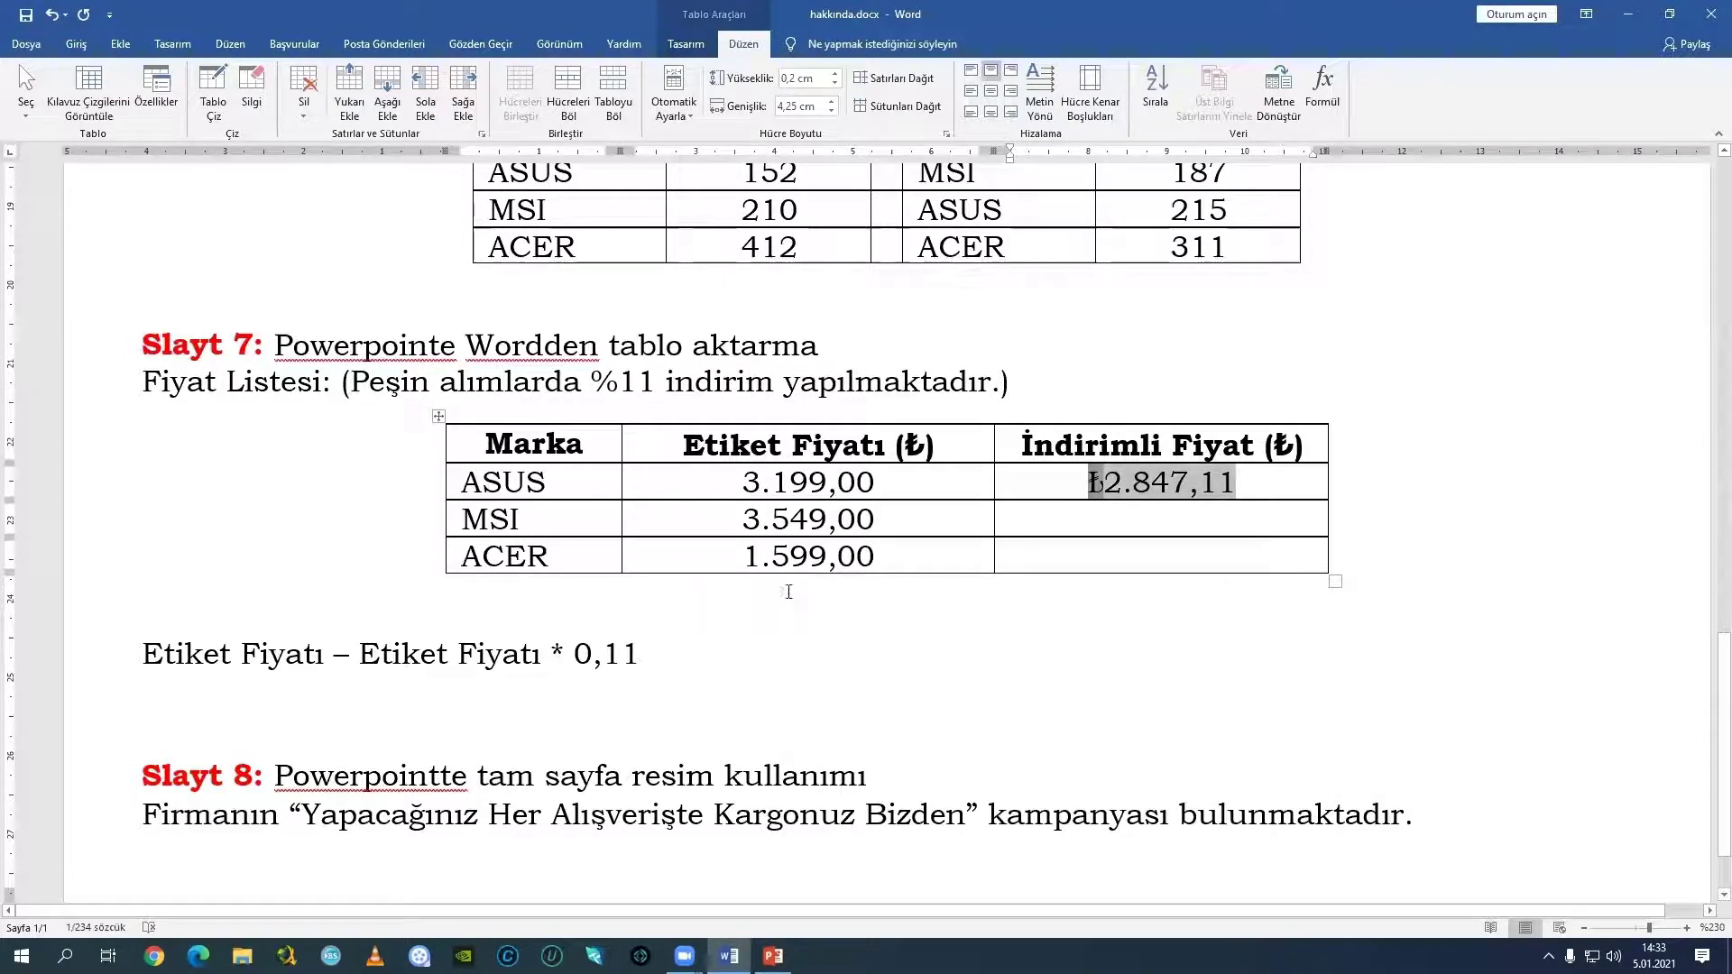
{"action": "left_click", "coordinate": [1093, 484]}
{"action": "left_click", "coordinate": [1204, 527]}
{"action": "type", "text": "₺3.158,61"}
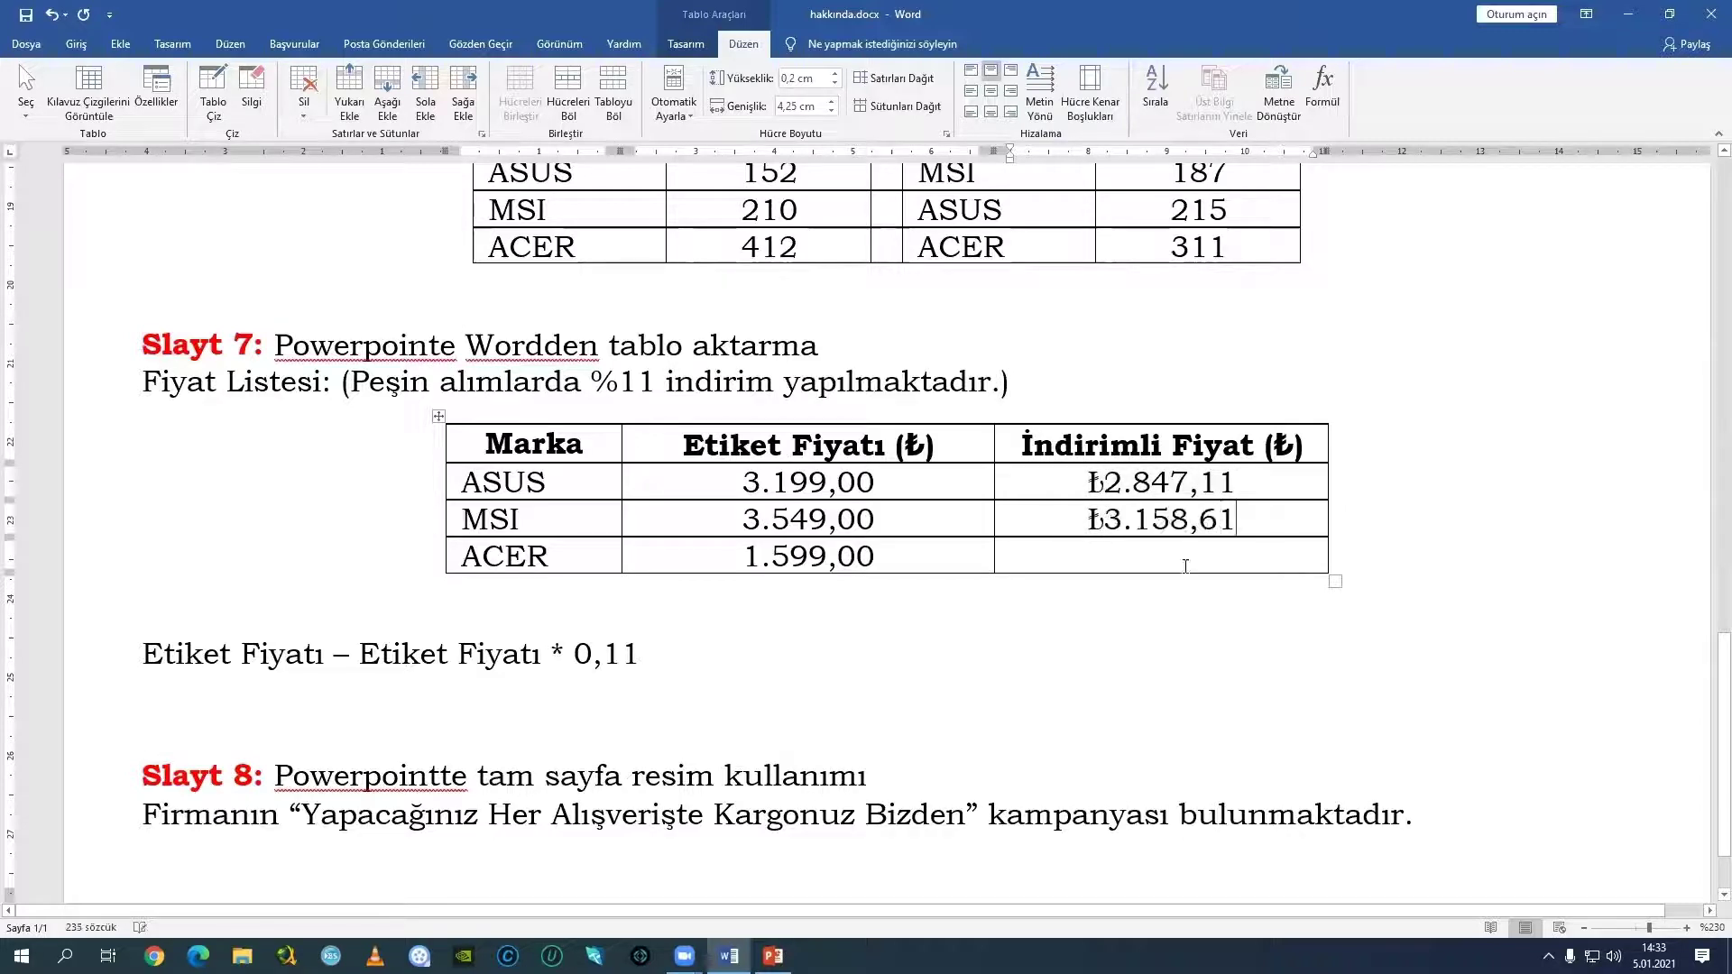
{"action": "type", "text": "₺1.423,11"}
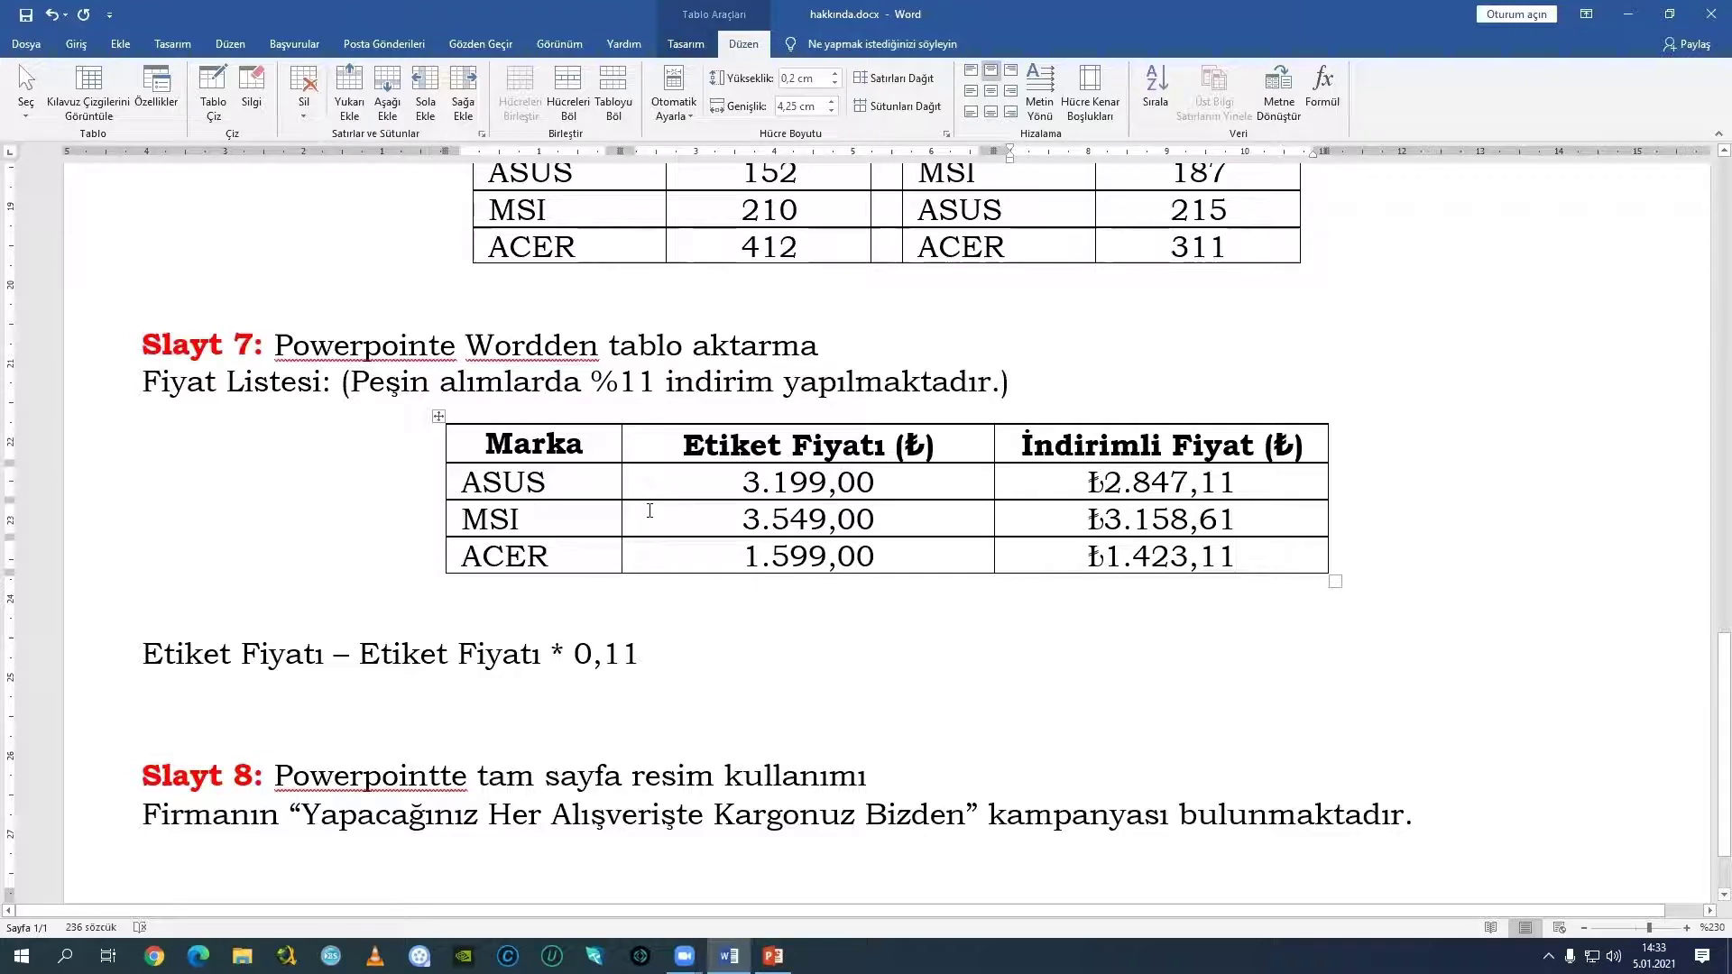
Copy the completed price table from Word and paste it onto the empty slide 7 in PowerPoint.
{"action": "left_click_drag", "start_coordinate": [421, 455], "coordinate": [411, 547]}
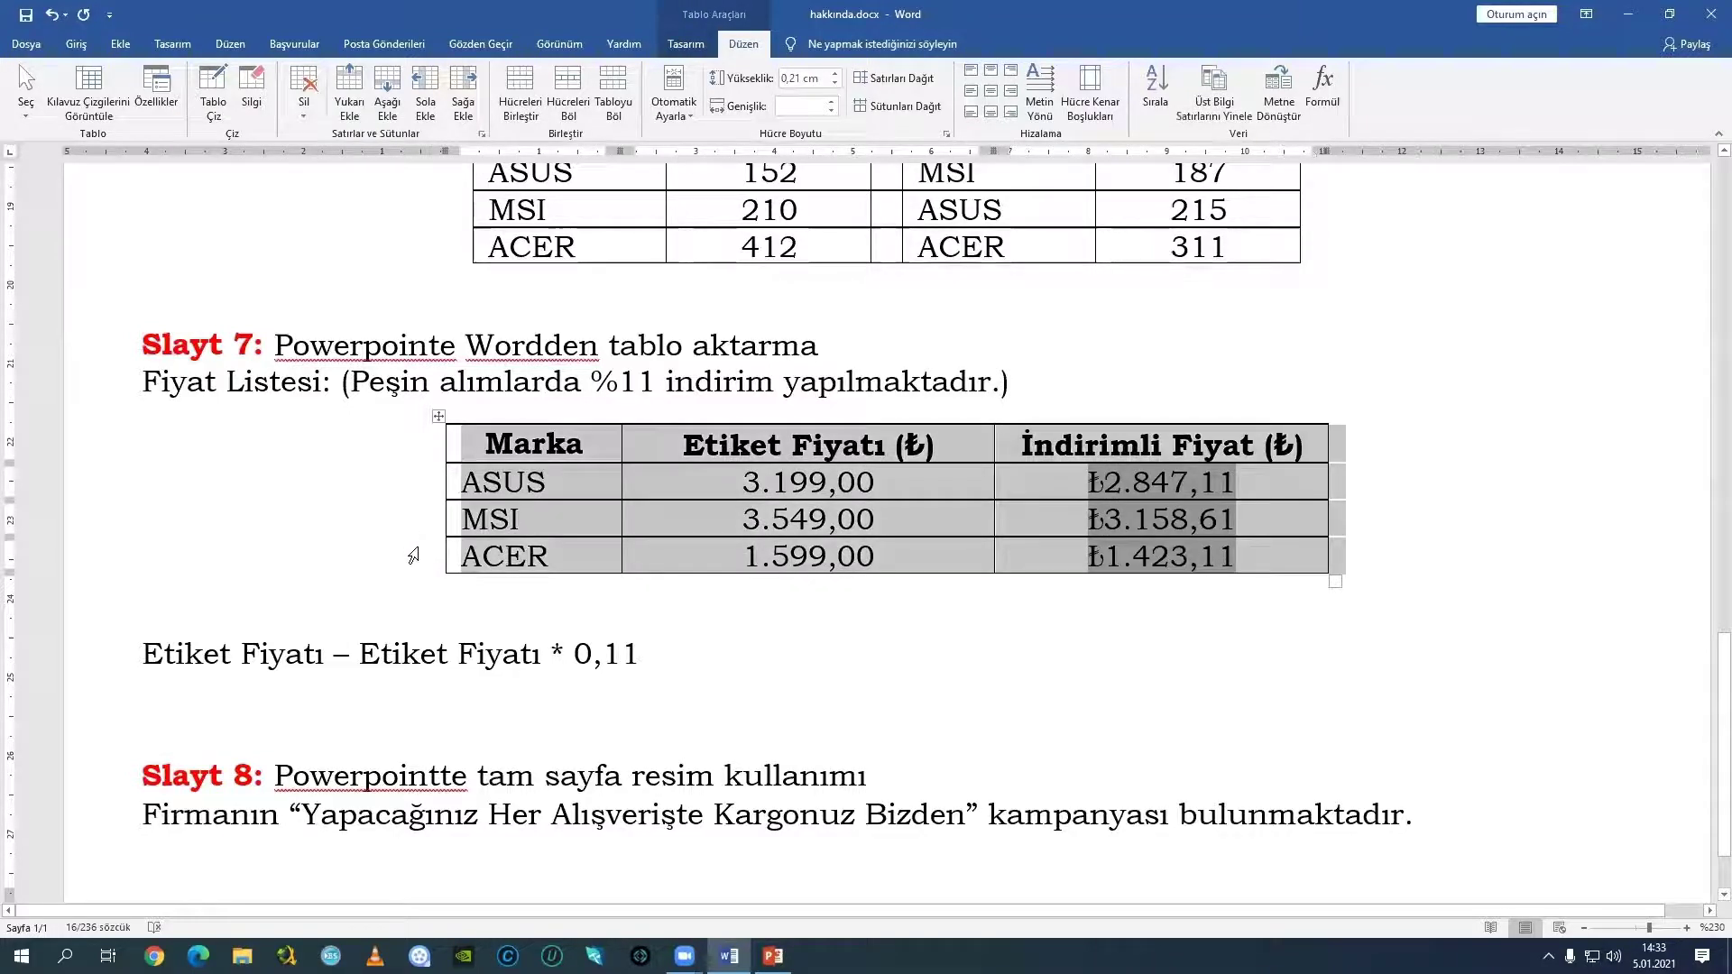
{"action": "left_click", "coordinate": [773, 955]}
{"action": "left_click", "coordinate": [117, 801]}
{"action": "key", "text": "Return"}
{"action": "key", "text": "ctrl+v"}
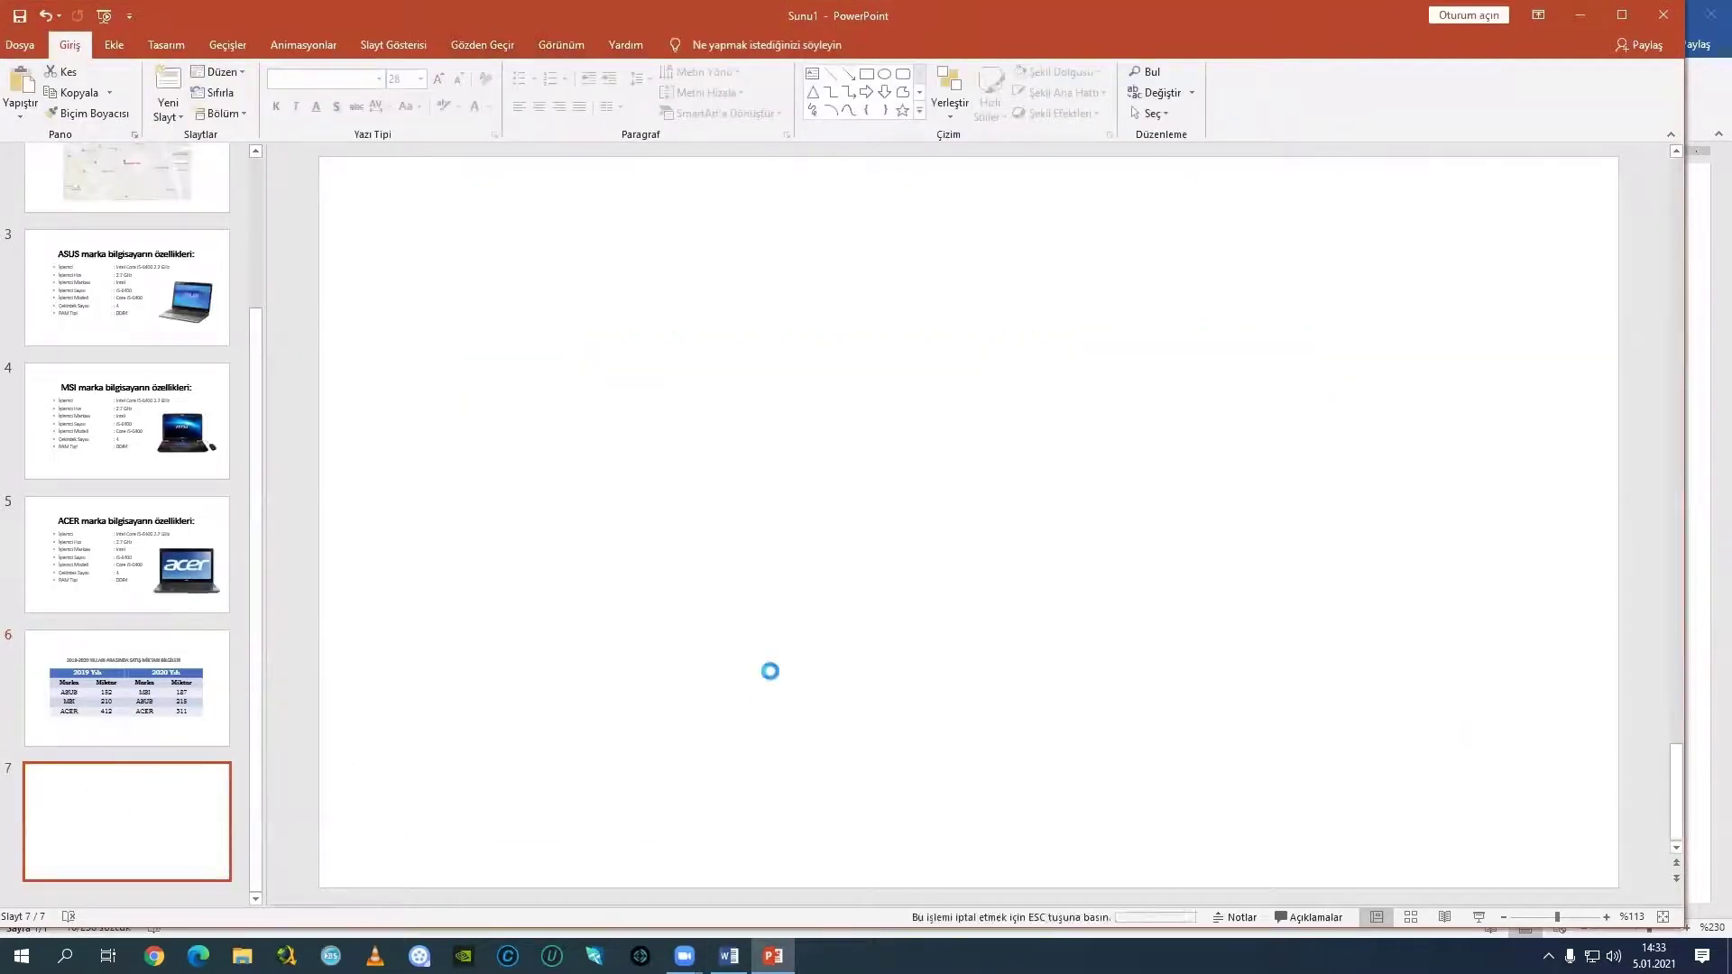
Set the font size of all text in slide 7's price table to 32 and widen the table to the right.
{"action": "mouse_move", "coordinate": [753, 550]}
{"action": "left_mouse_down"}
{"action": "mouse_move", "coordinate": [561, 342]}
{"action": "mouse_move", "coordinate": [1111, 561]}
{"action": "left_mouse_up"}
{"action": "left_click", "coordinate": [620, 375]}
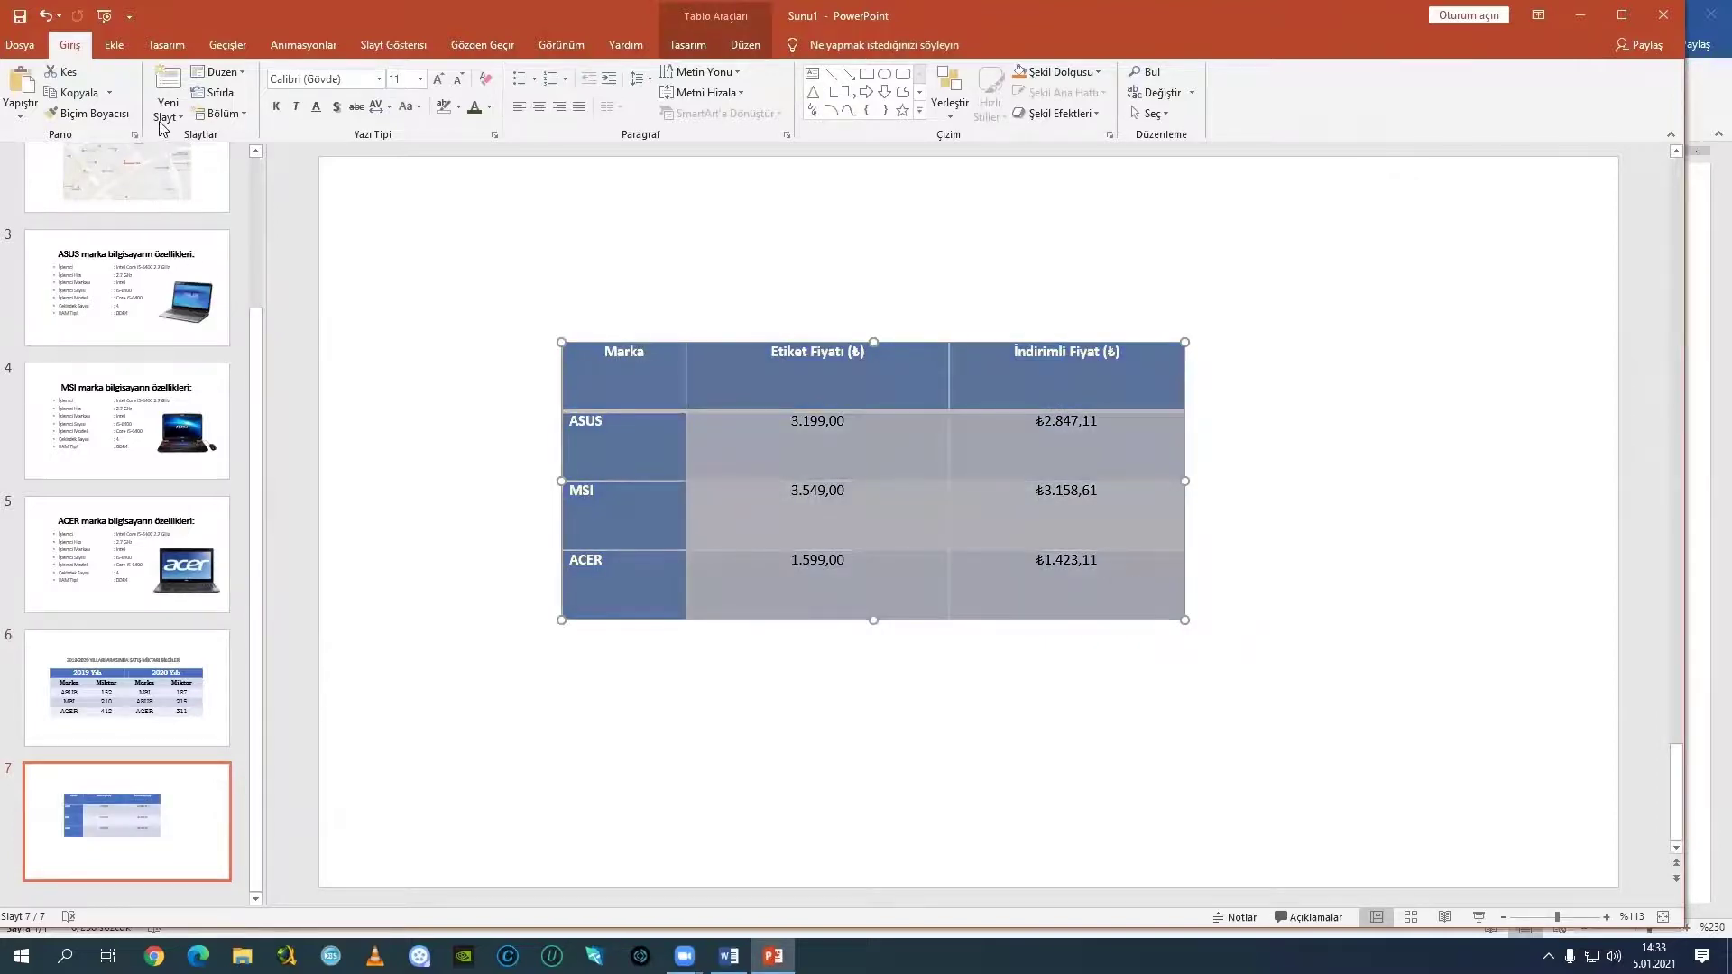
{"action": "left_click", "coordinate": [420, 79]}
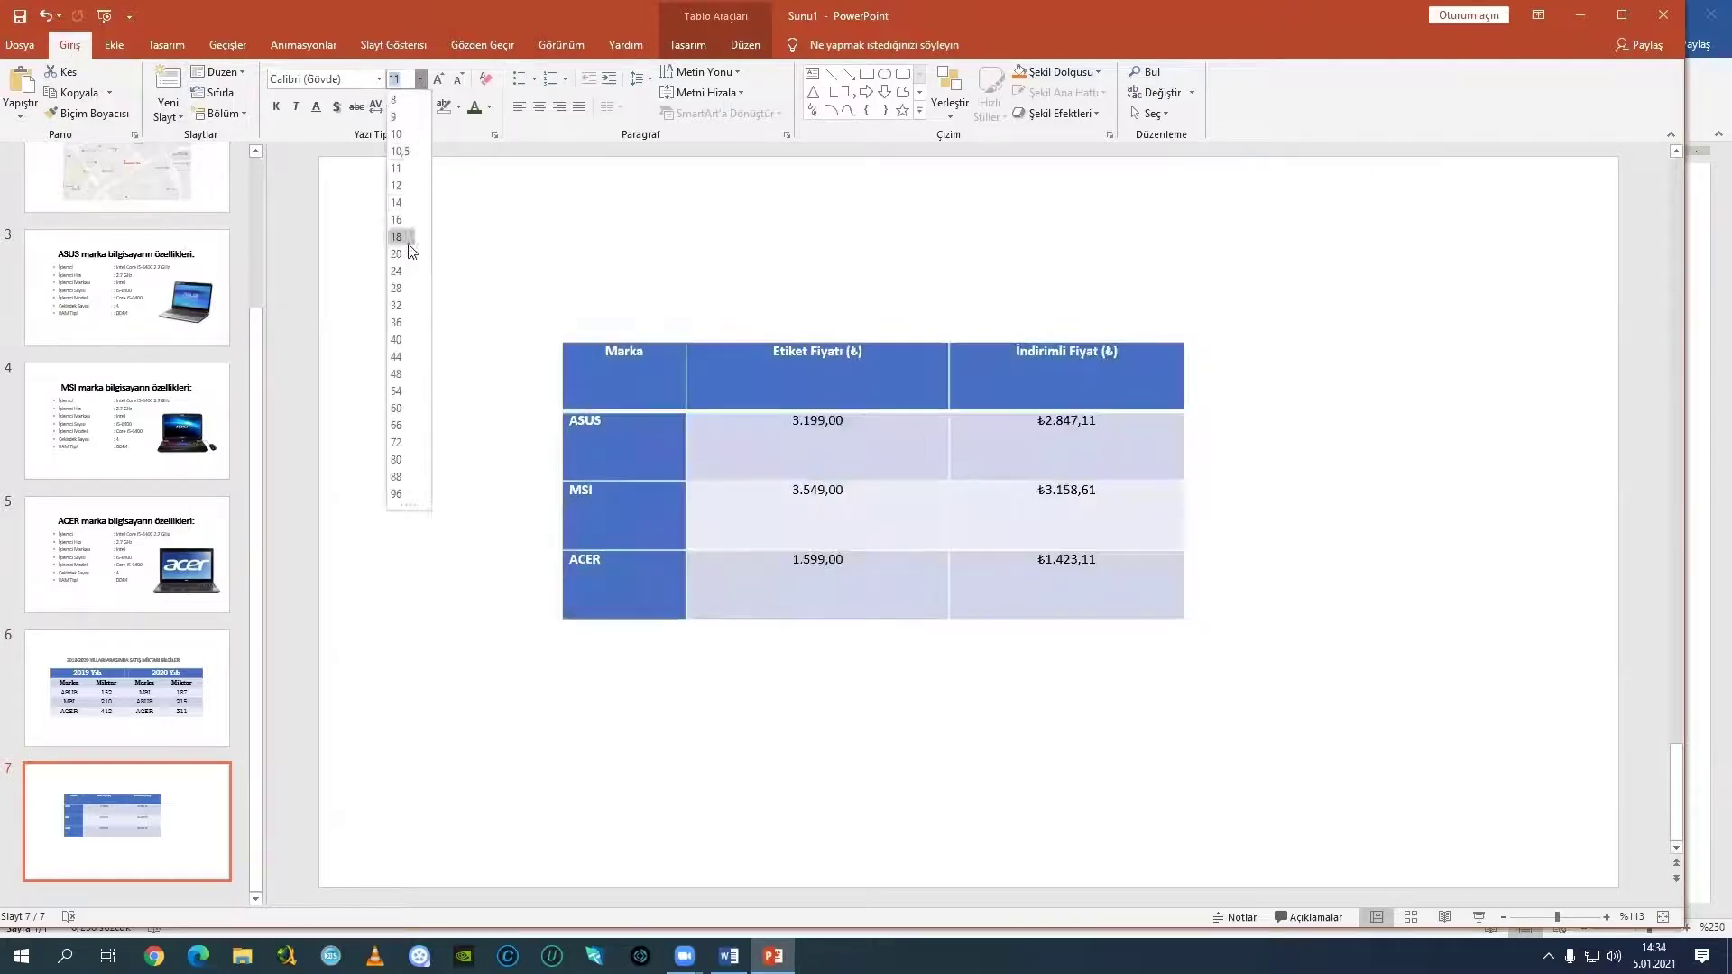
{"action": "left_click", "coordinate": [411, 298]}
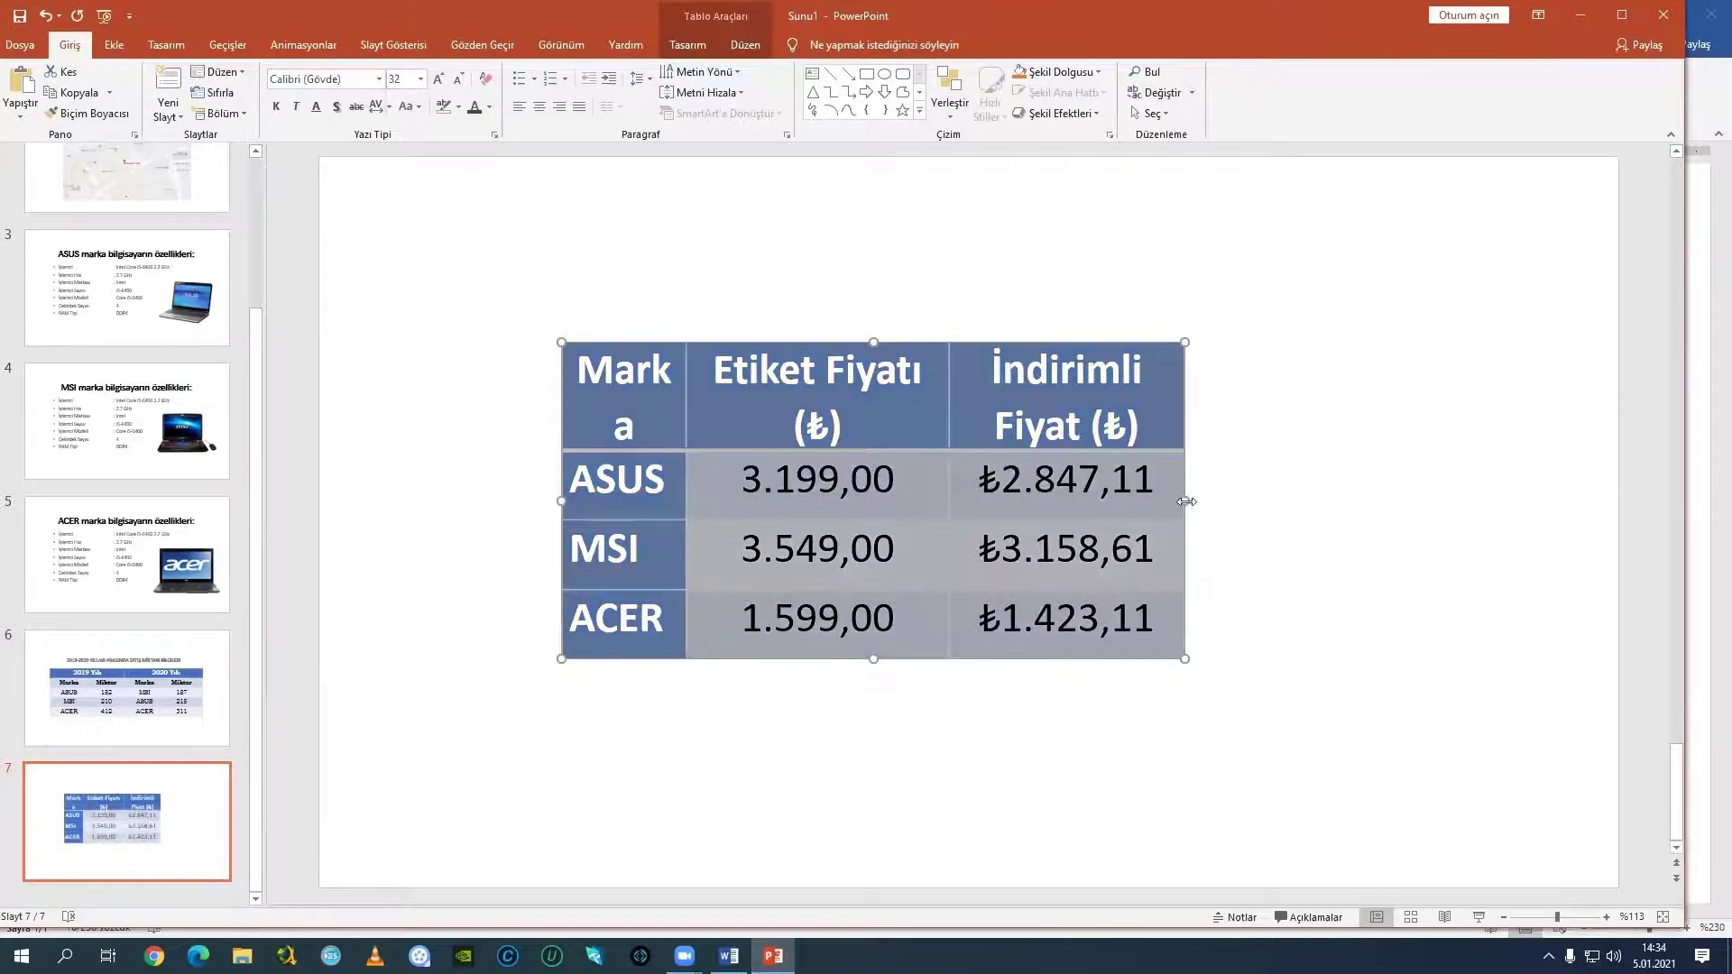
{"action": "left_click_drag", "start_coordinate": [1183, 497], "coordinate": [1394, 497]}
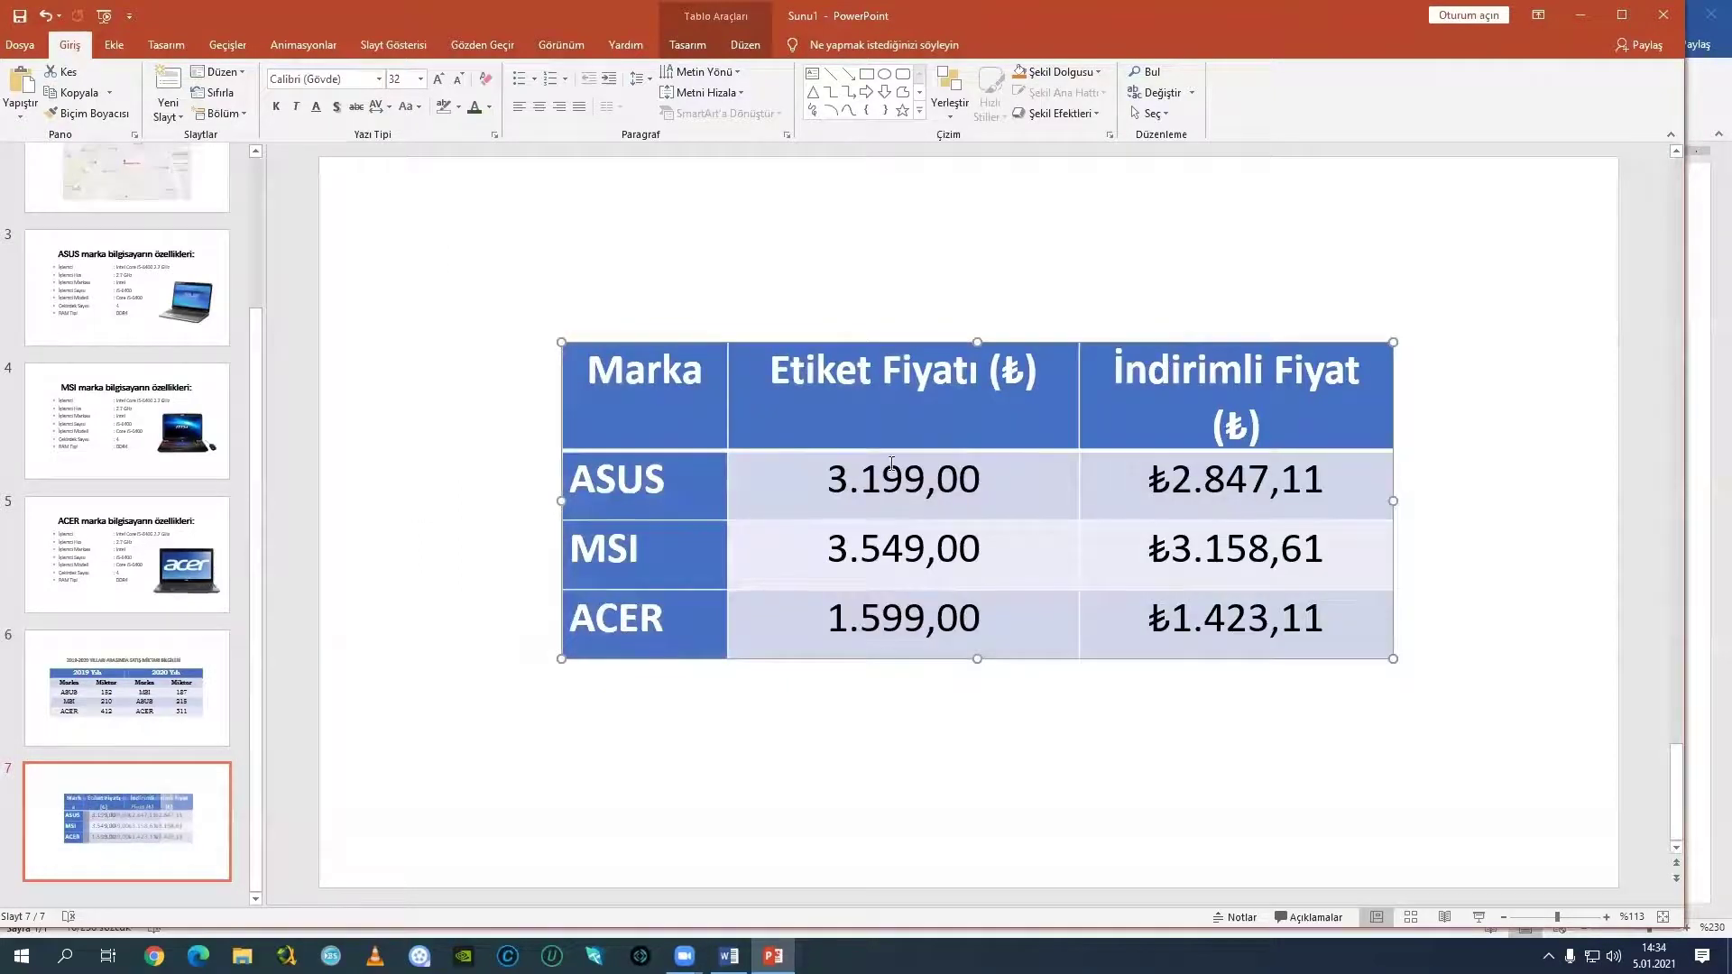
Widen slide 7's price table to the left, shift it slightly to centre it, and apply the orange table style.
{"action": "left_click_drag", "start_coordinate": [561, 500], "coordinate": [448, 497]}
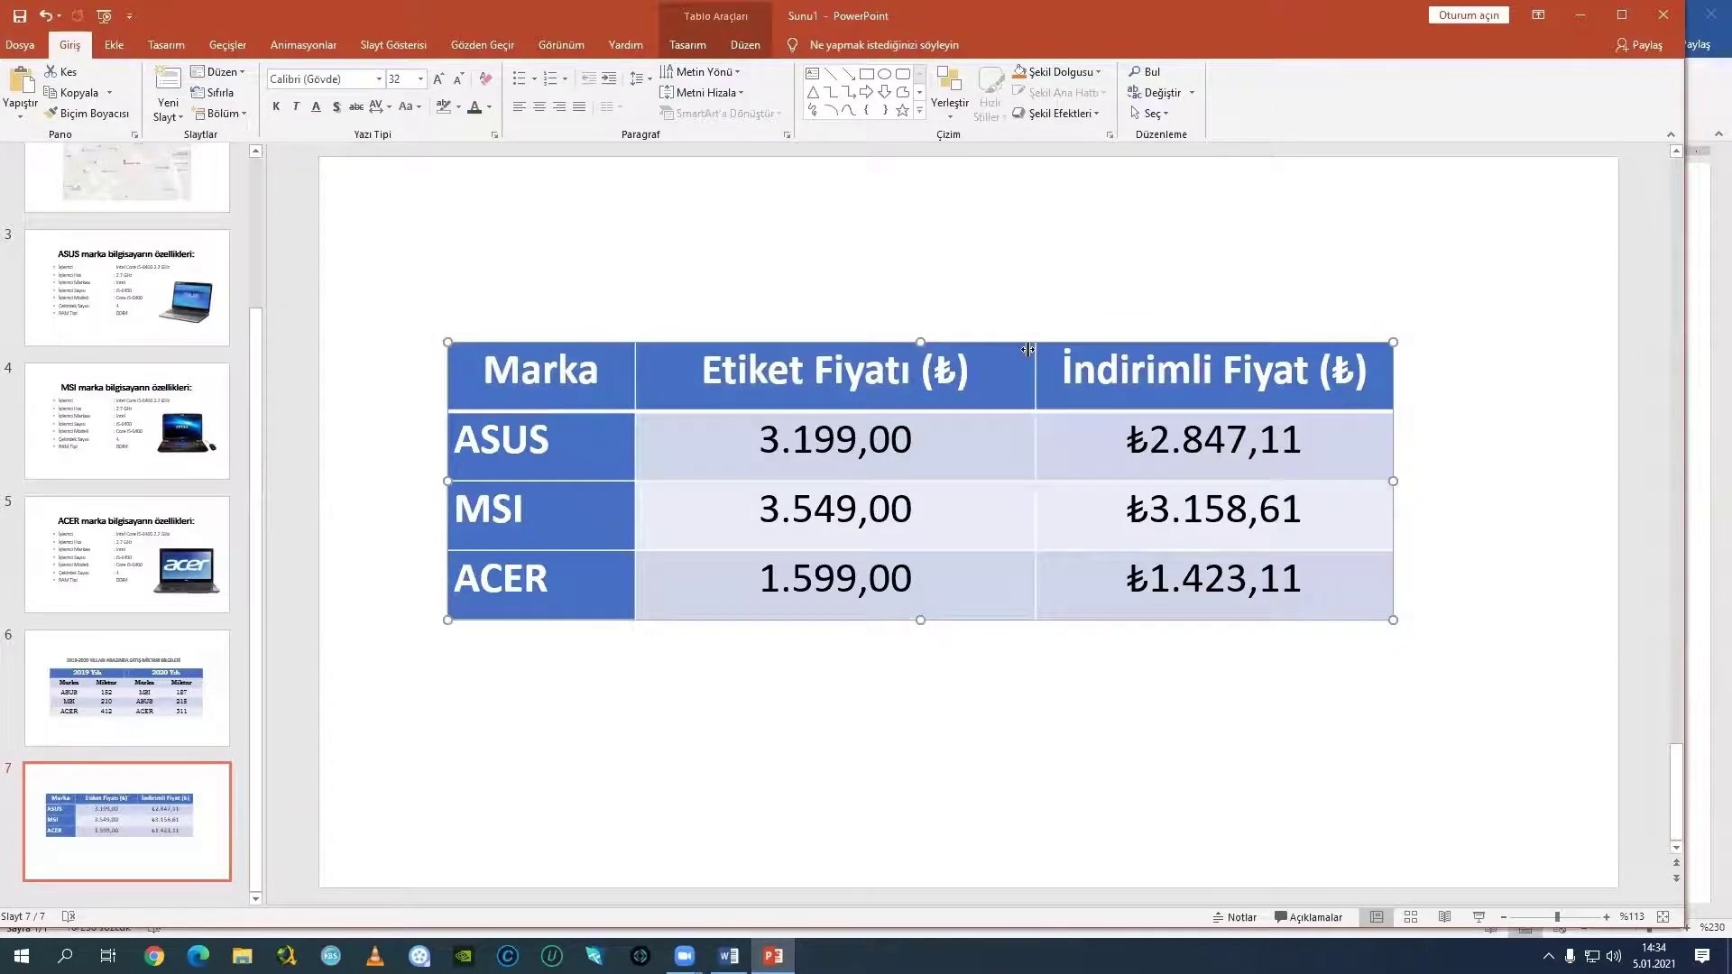
{"action": "mouse_move", "coordinate": [1014, 340]}
{"action": "left_mouse_down"}
{"action": "mouse_move", "coordinate": [954, 288]}
{"action": "mouse_move", "coordinate": [1067, 391]}
{"action": "mouse_move", "coordinate": [1063, 377]}
{"action": "mouse_move", "coordinate": [1020, 422]}
{"action": "mouse_move", "coordinate": [1026, 346]}
{"action": "left_mouse_up"}
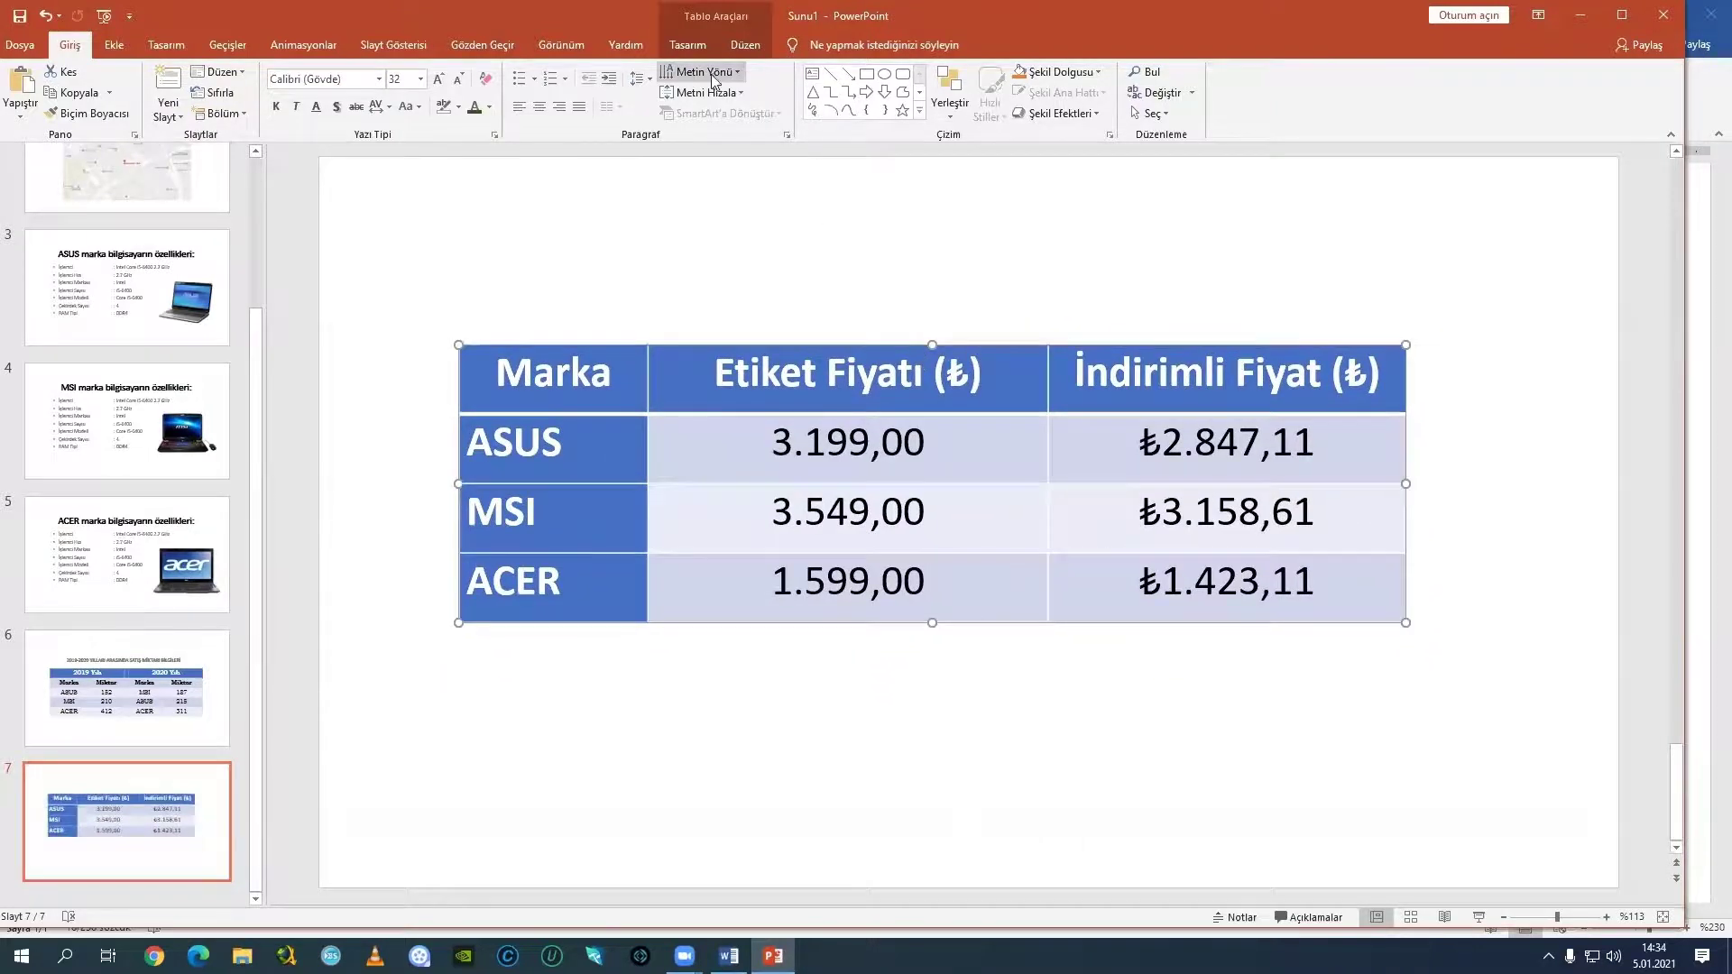
{"action": "left_click", "coordinate": [673, 47]}
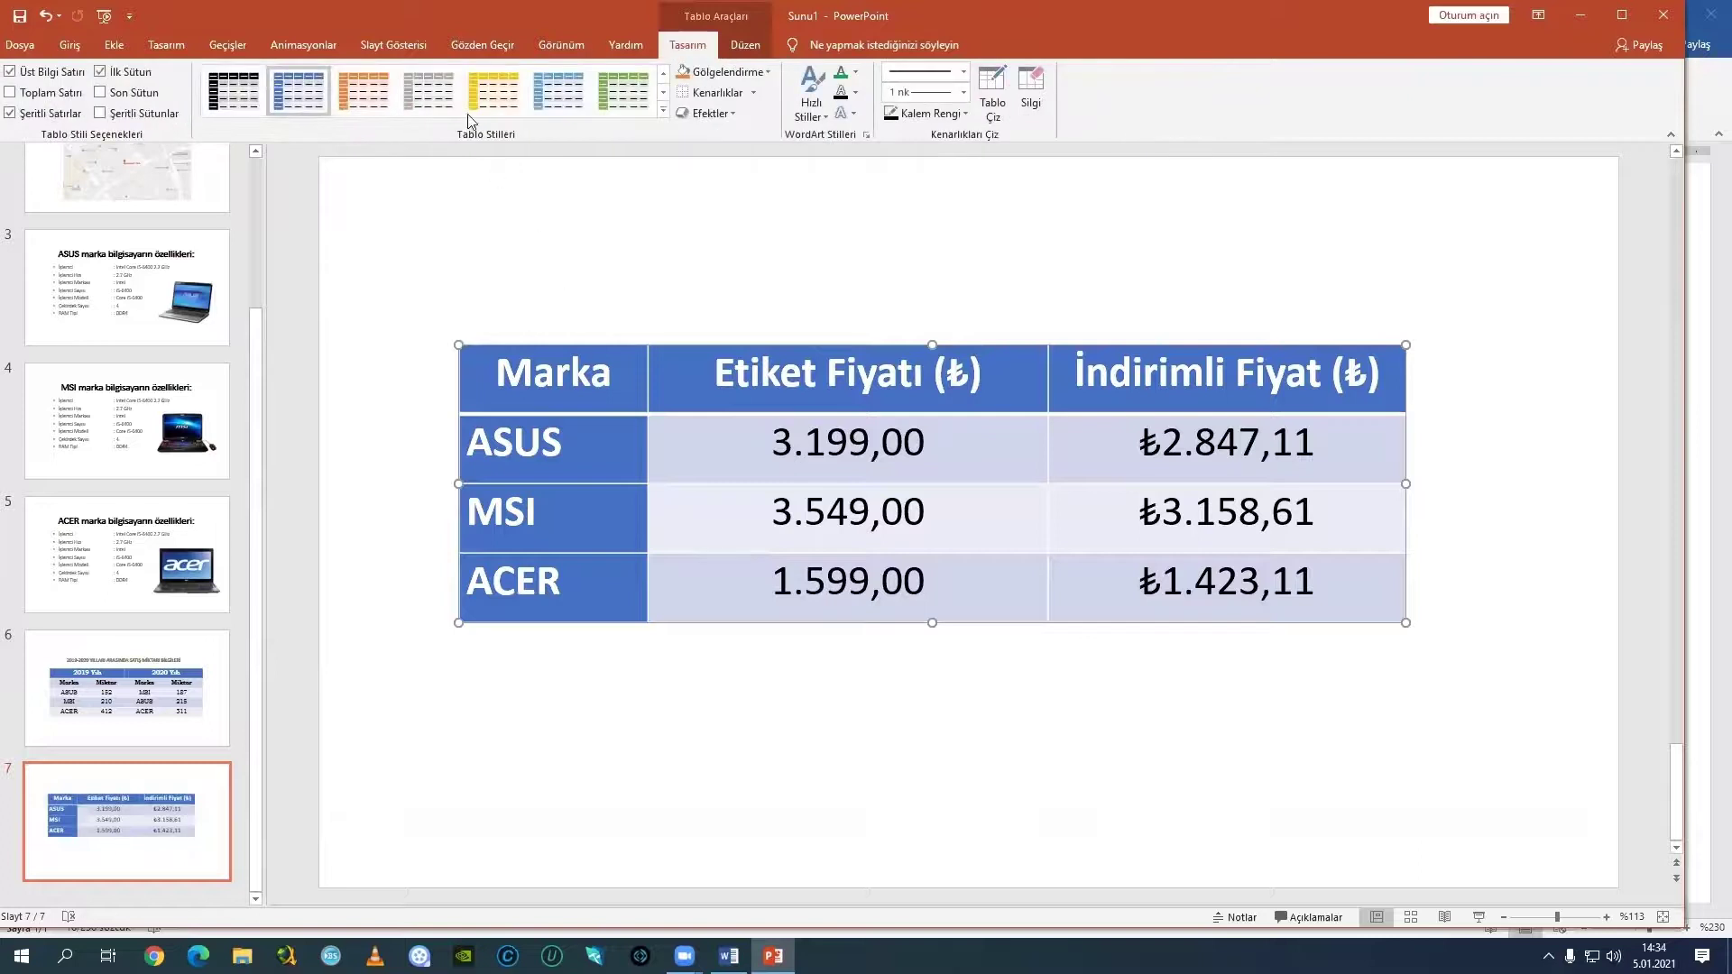
{"action": "left_click", "coordinate": [492, 96]}
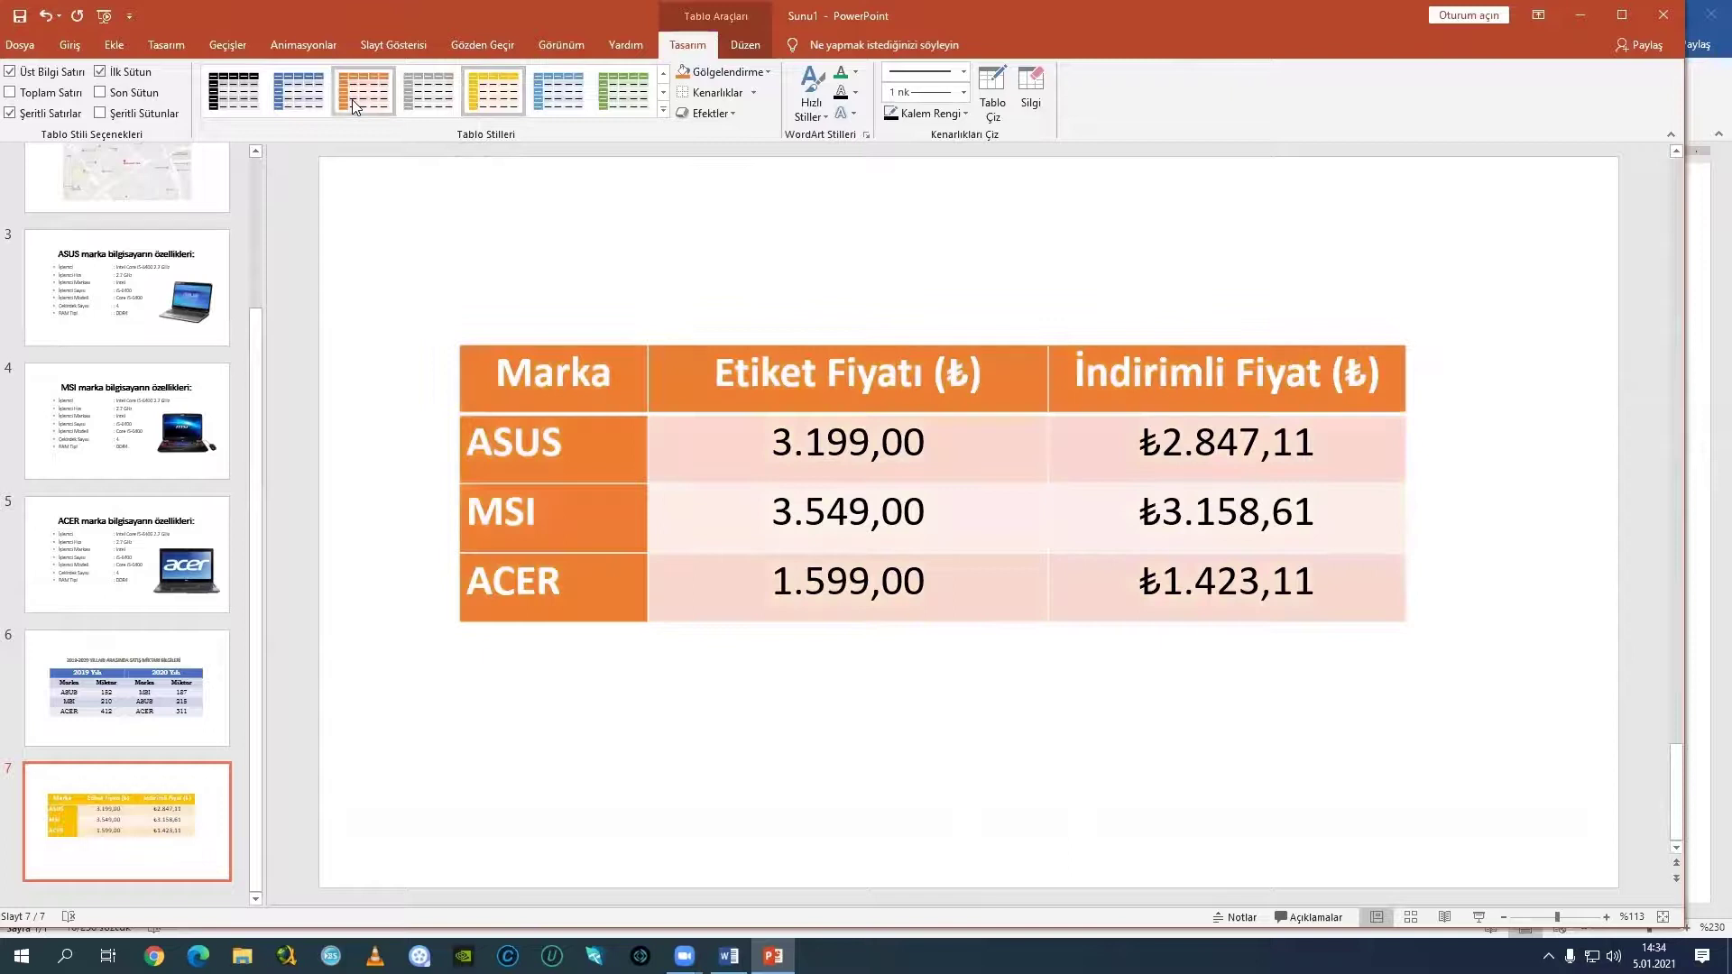
{"action": "left_click", "coordinate": [355, 106]}
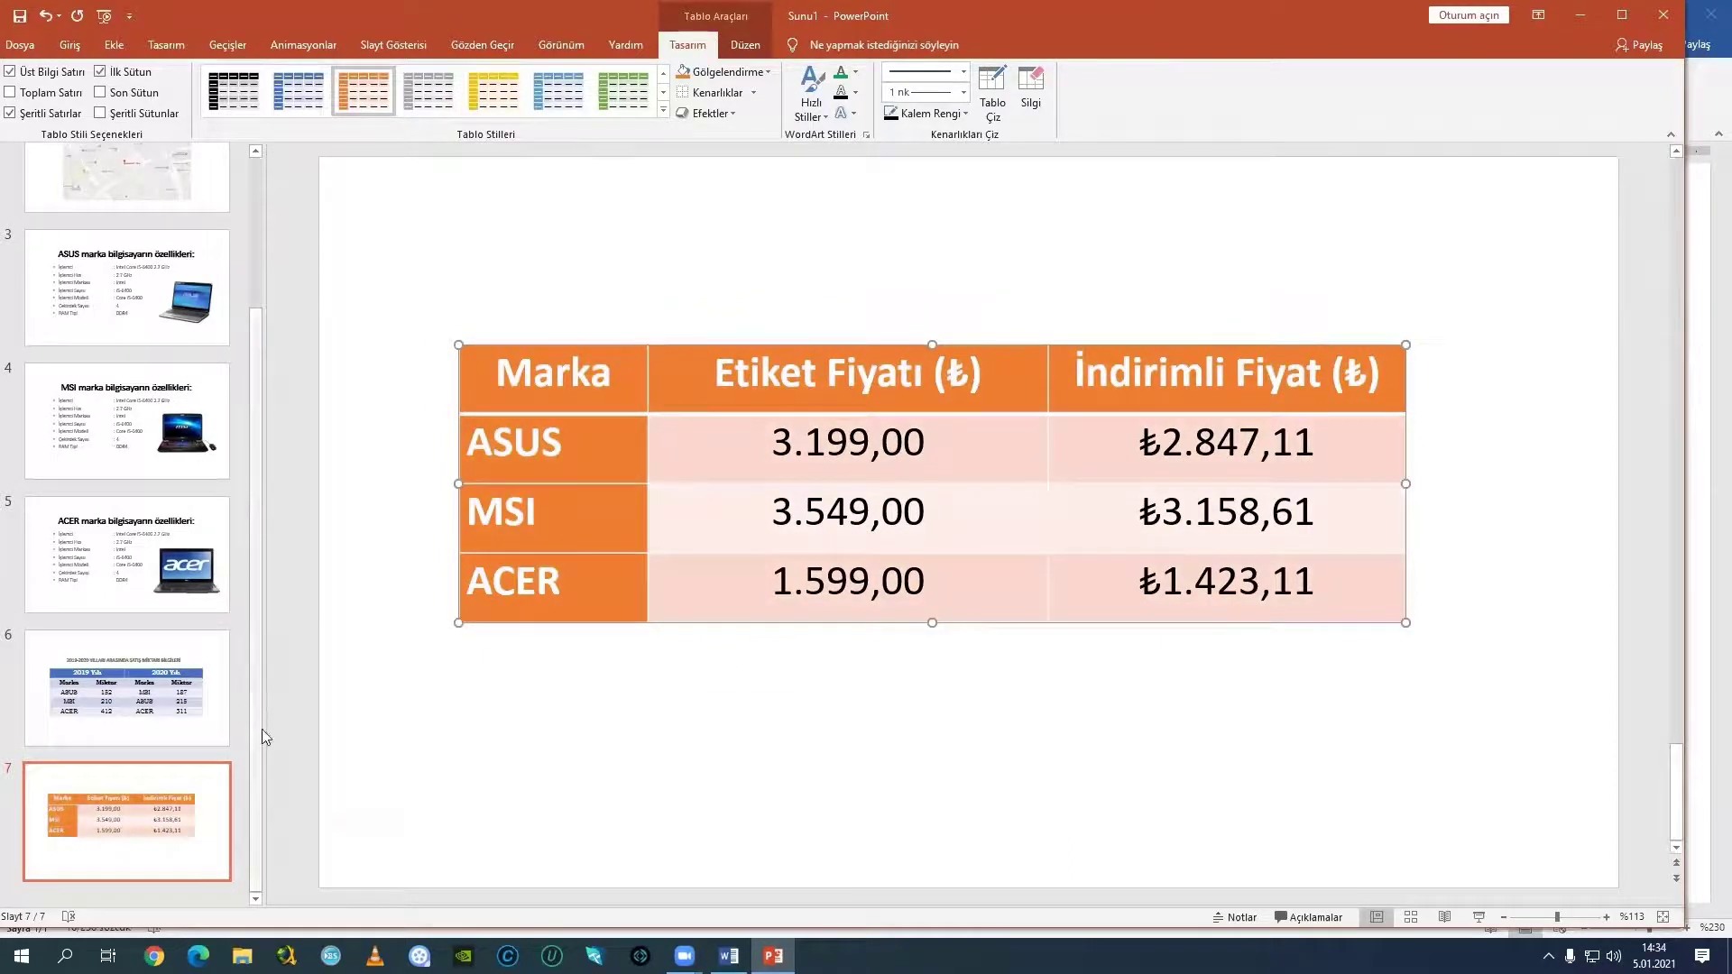
Check the Slayt 8 instructions in hakkında.docx in Word, and add a blank slide after slide 7 in PowerPoint.
{"action": "left_click", "coordinate": [162, 727]}
{"action": "mouse_move", "coordinate": [729, 955]}
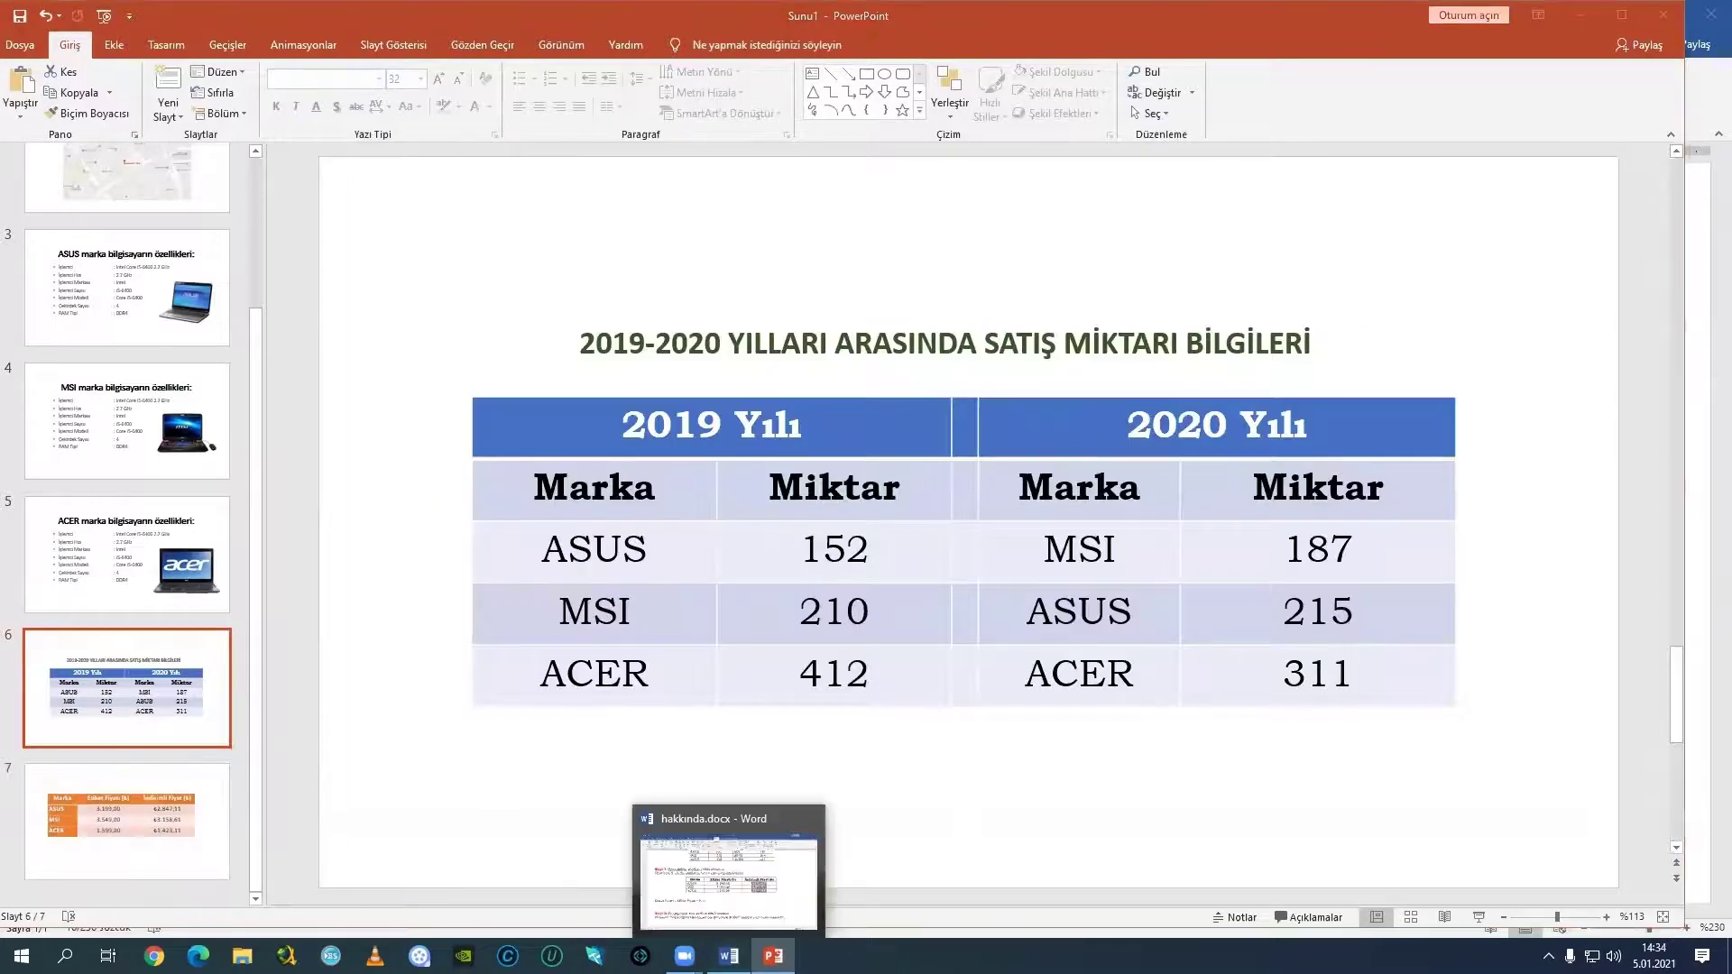
{"action": "left_click", "coordinate": [729, 831]}
{"action": "scroll", "coordinate": [631, 612], "scroll_direction": "up", "scroll_amount": 2}
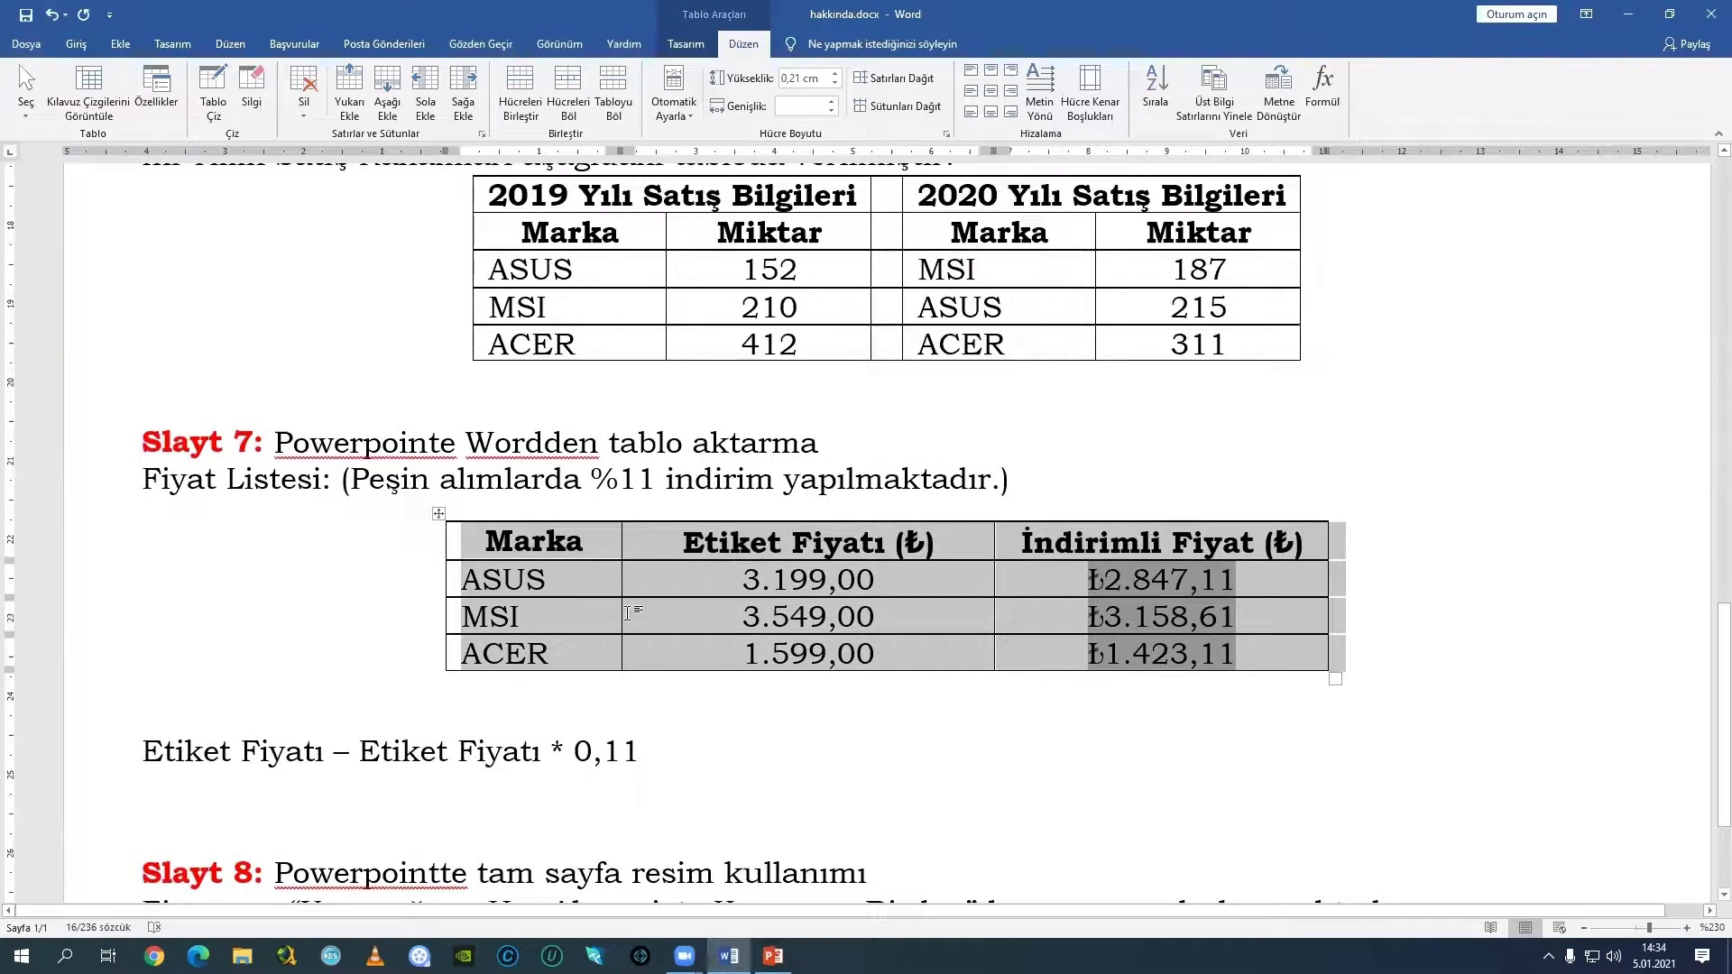
{"action": "scroll", "coordinate": [624, 614], "scroll_direction": "down", "scroll_amount": 2}
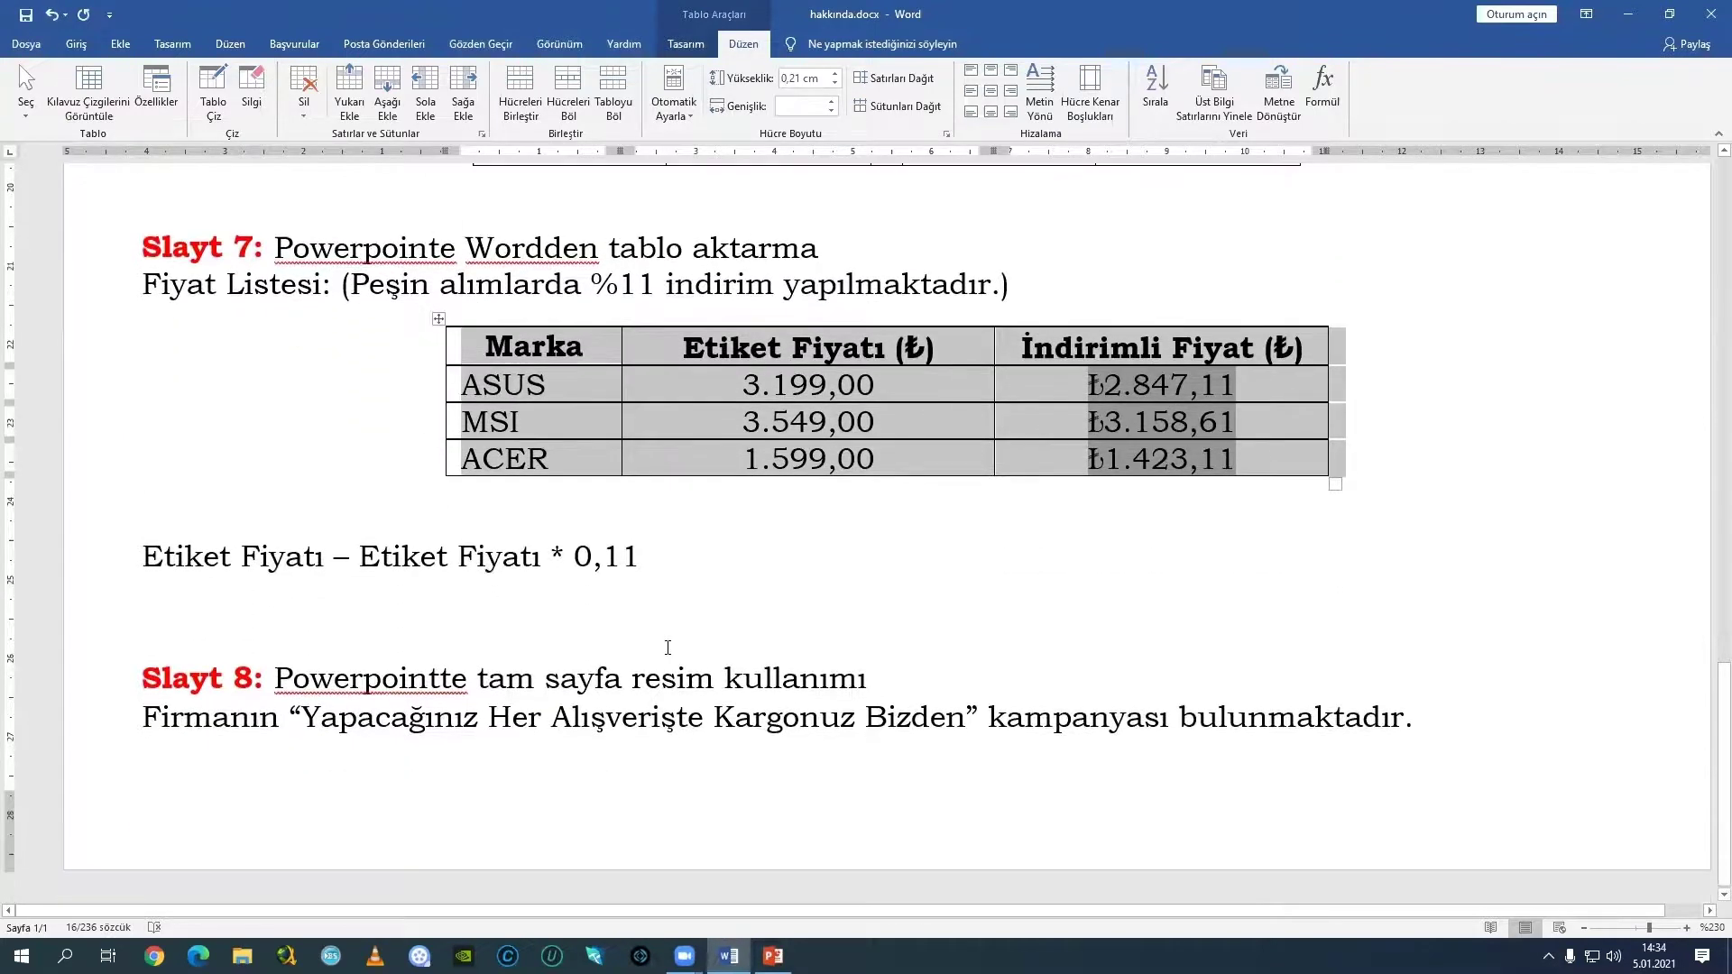
{"action": "mouse_move", "coordinate": [773, 955]}
{"action": "left_click", "coordinate": [773, 866]}
{"action": "left_click", "coordinate": [133, 790]}
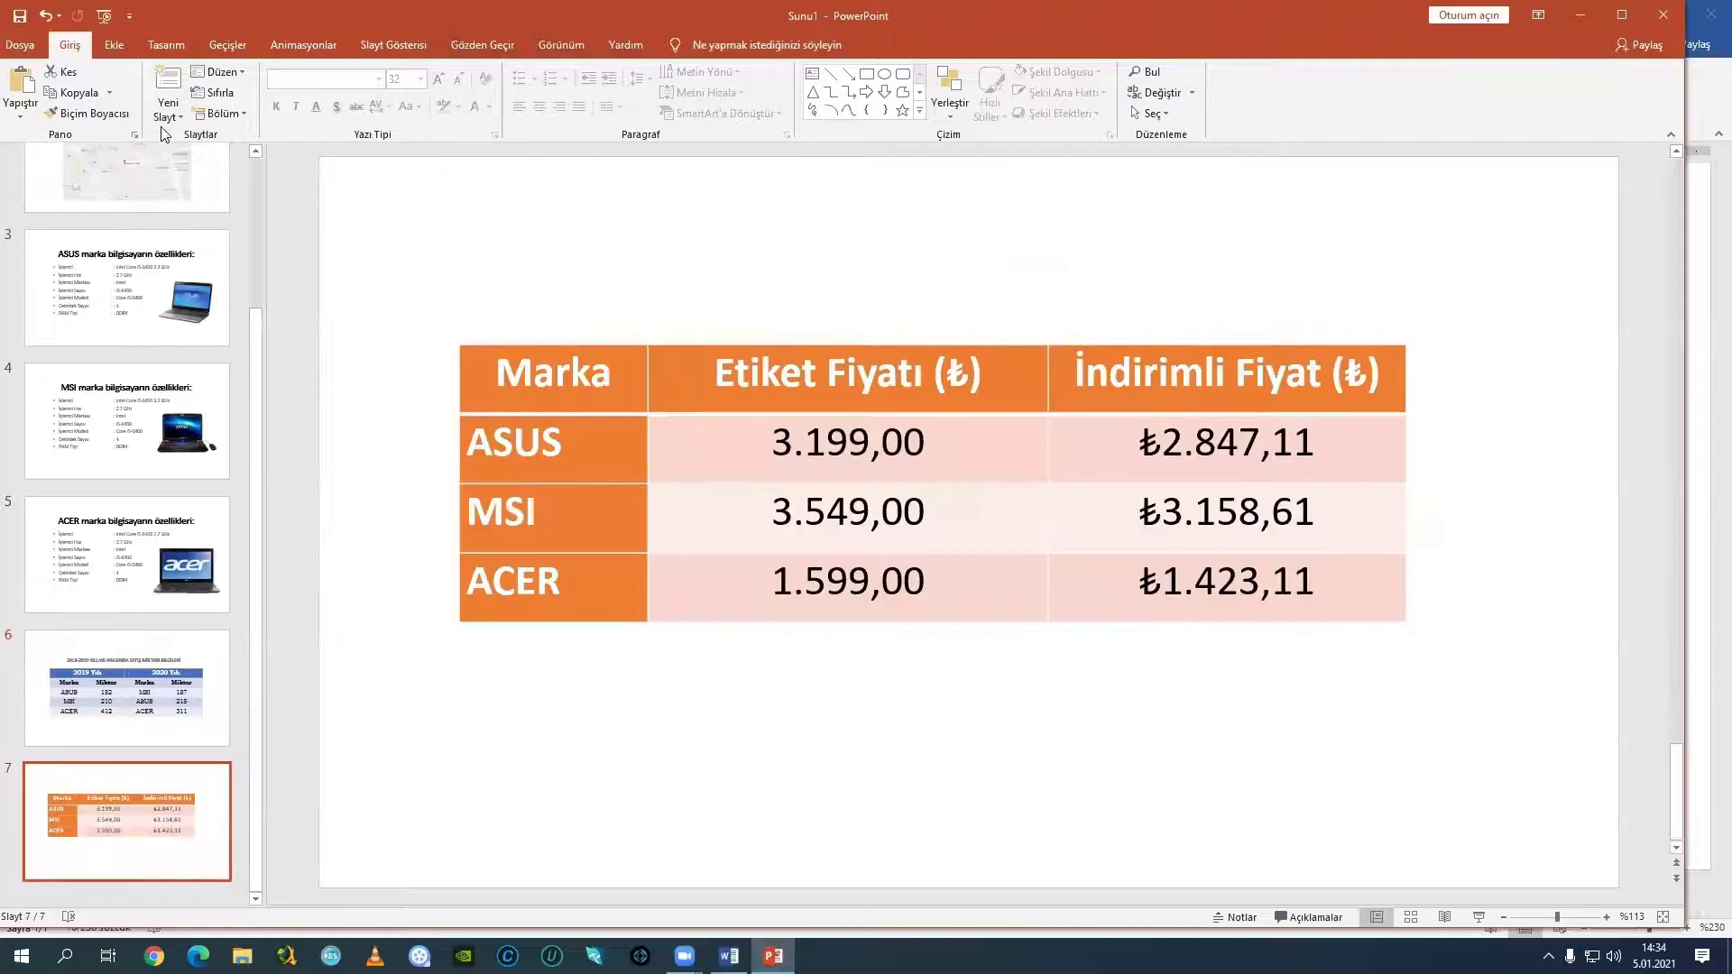
{"action": "left_click", "coordinate": [166, 117]}
{"action": "left_click", "coordinate": [209, 361]}
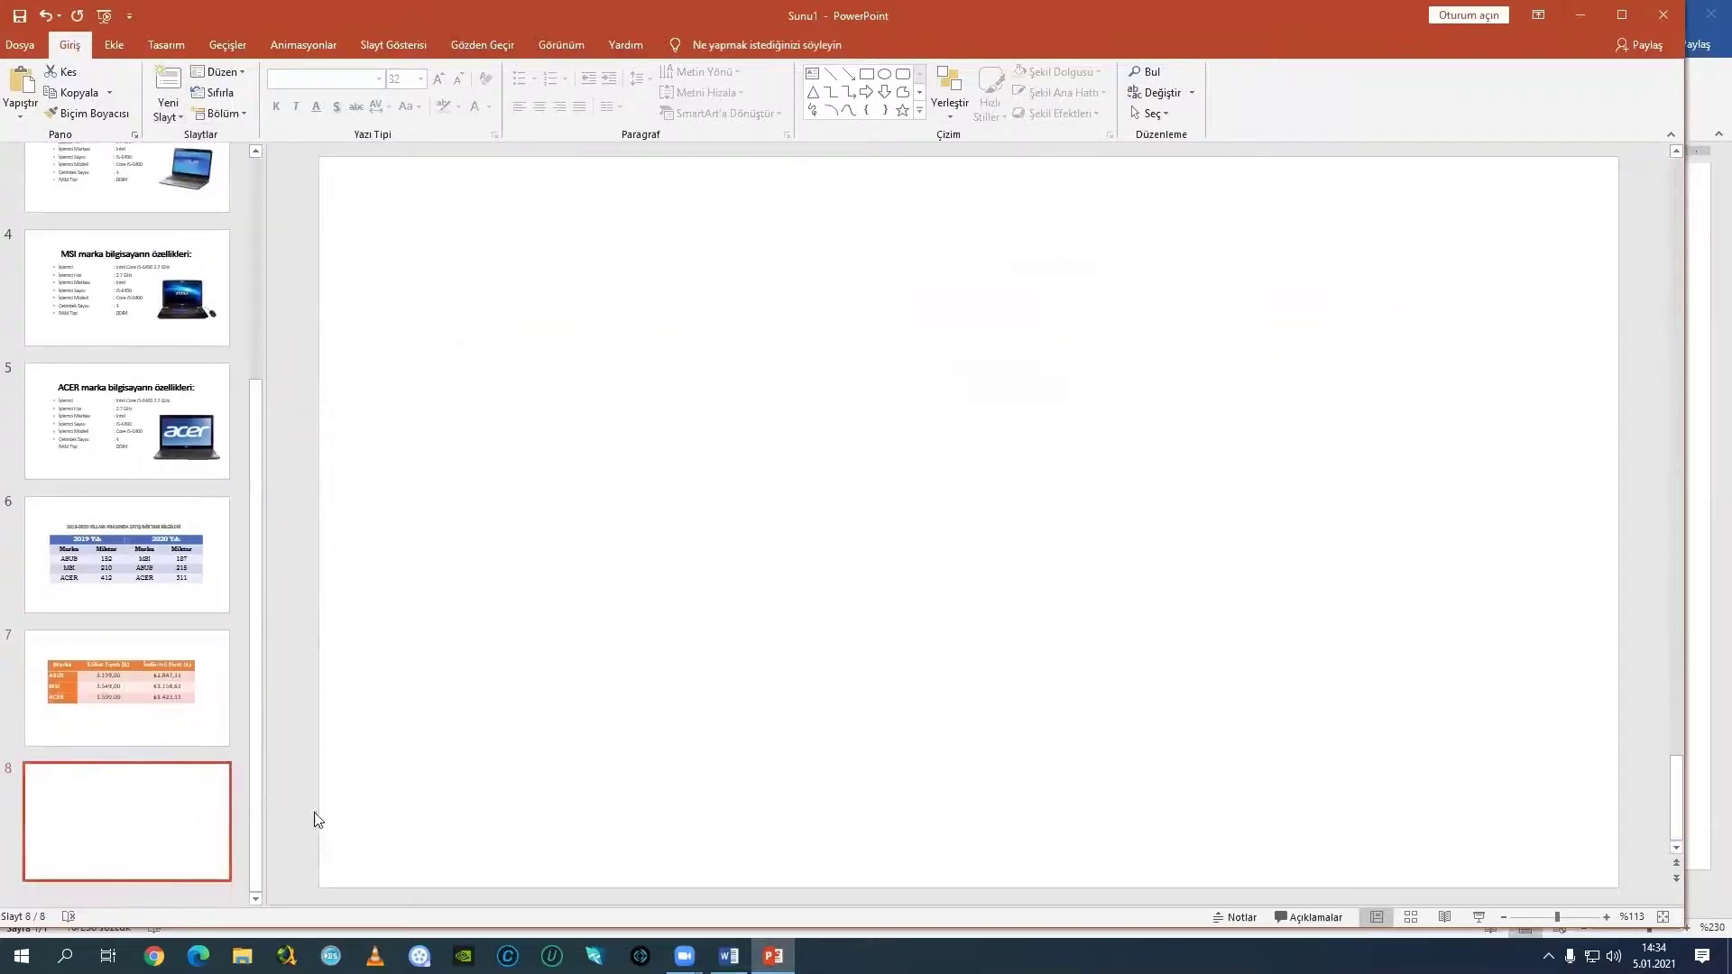
Reread the Slayt 8 instructions in Word and insert the picture kargo bedava.jpg on slide 8 in PowerPoint.
{"action": "mouse_move", "coordinate": [729, 956]}
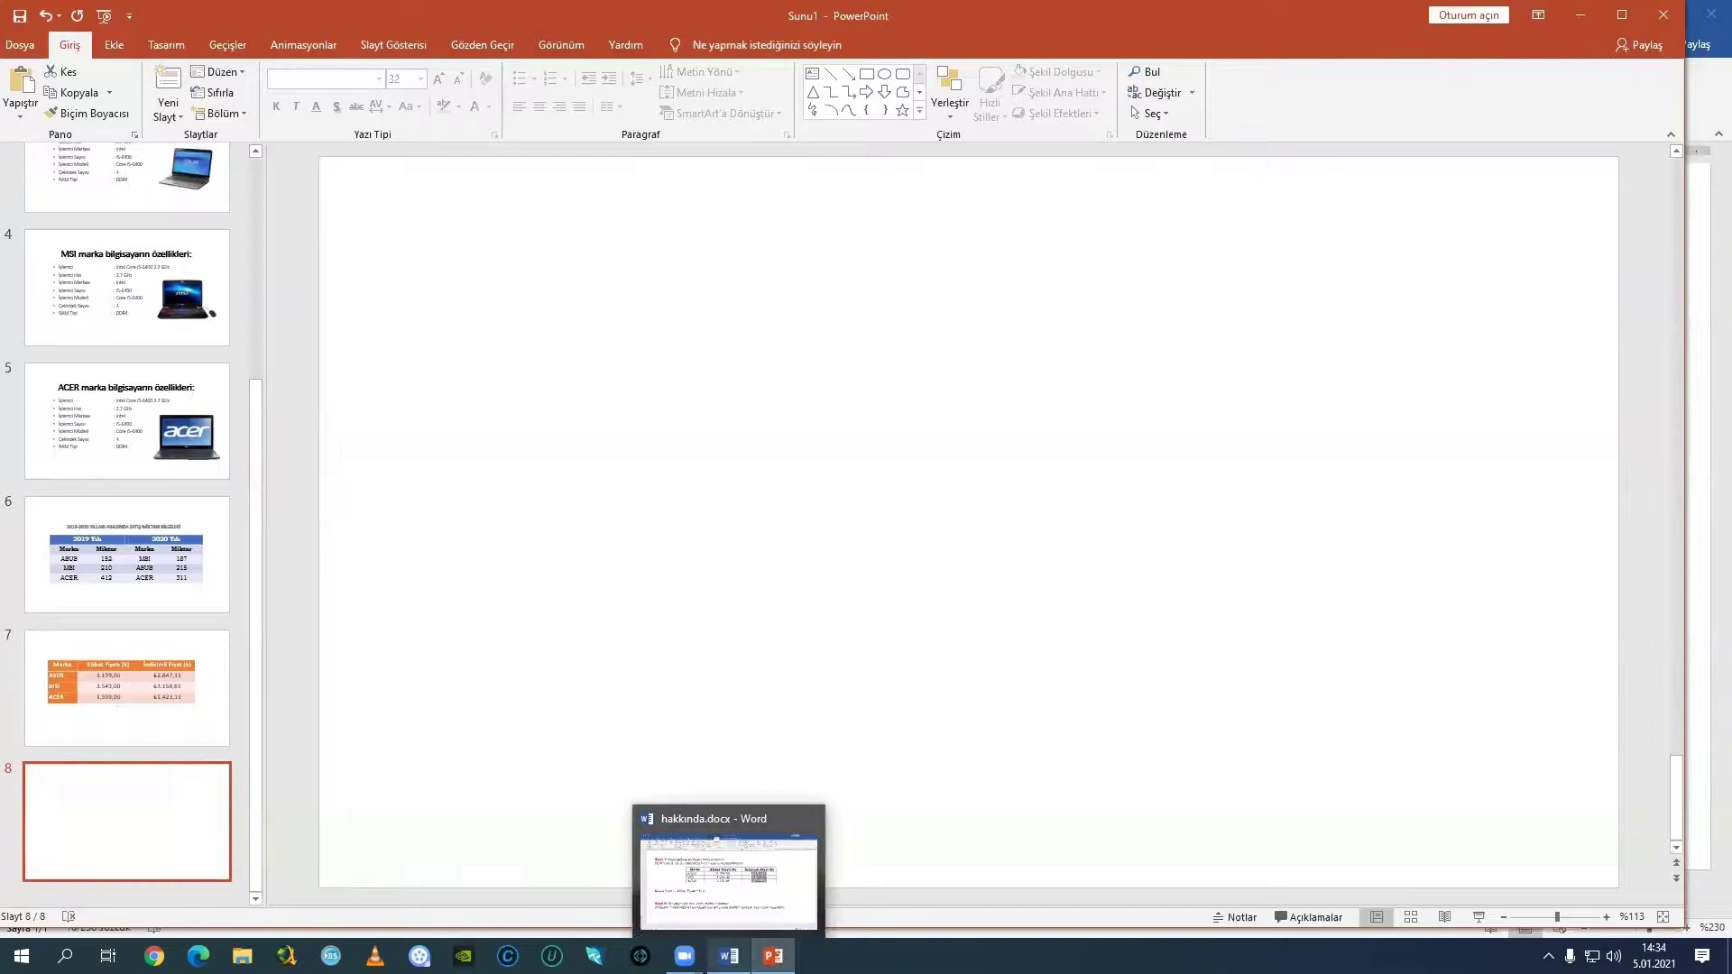
{"action": "left_click", "coordinate": [729, 879]}
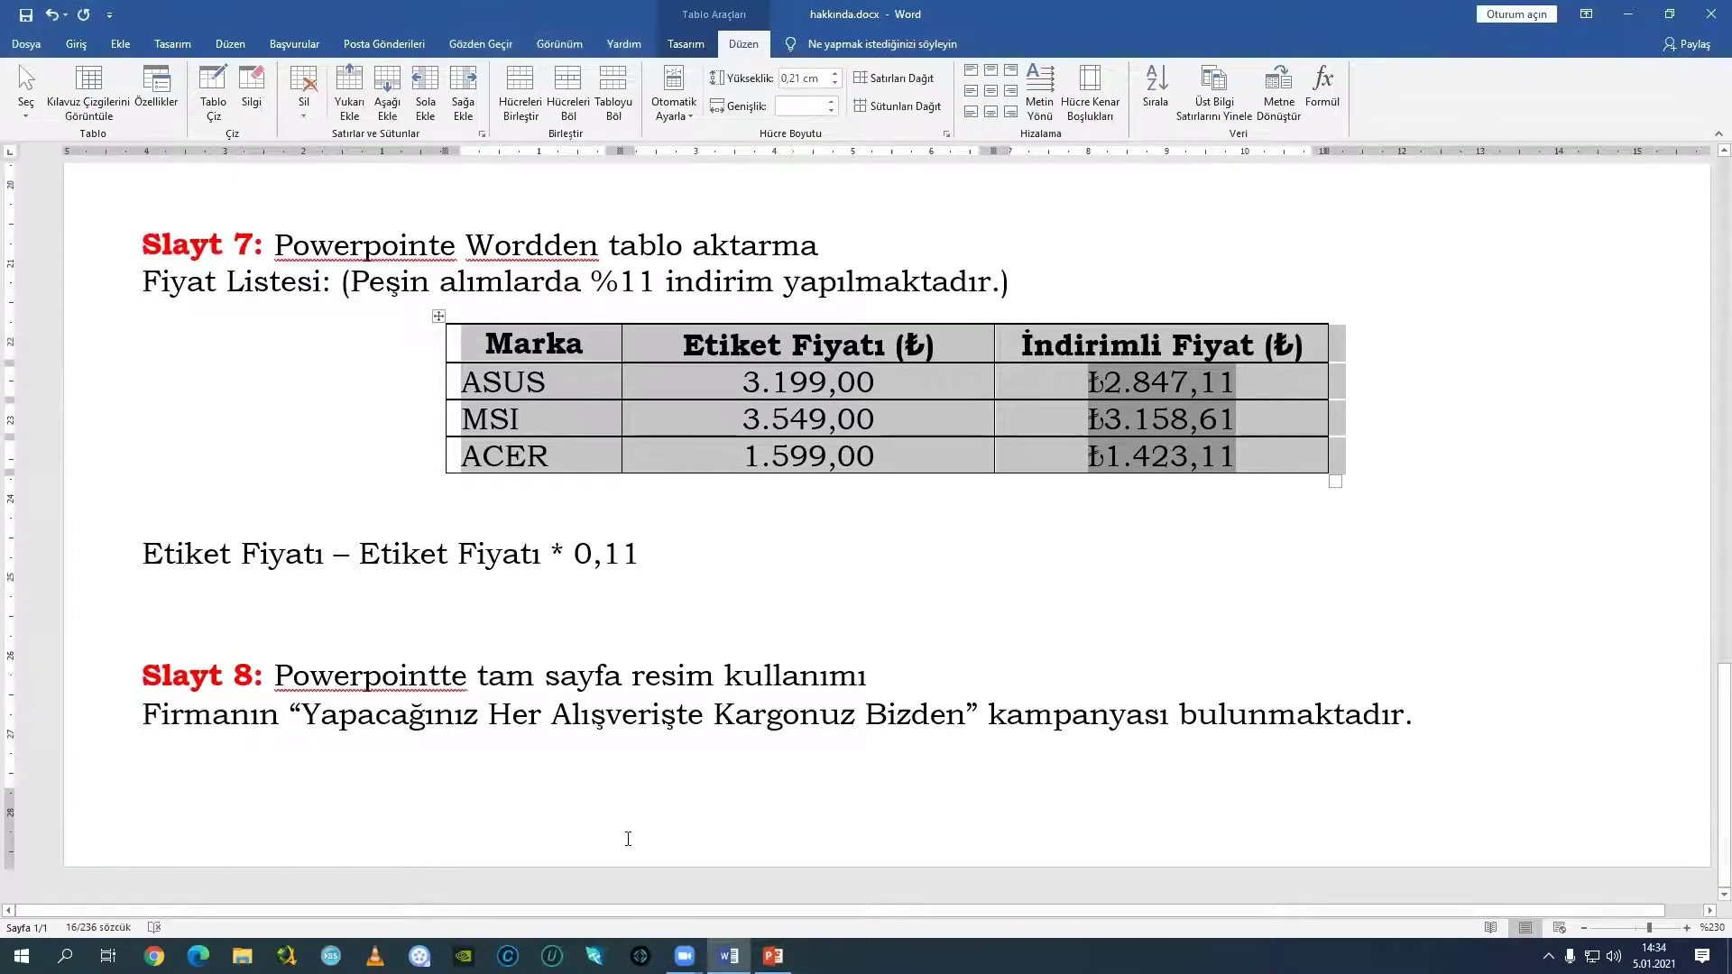
{"action": "mouse_move", "coordinate": [772, 955]}
{"action": "left_click", "coordinate": [789, 857]}
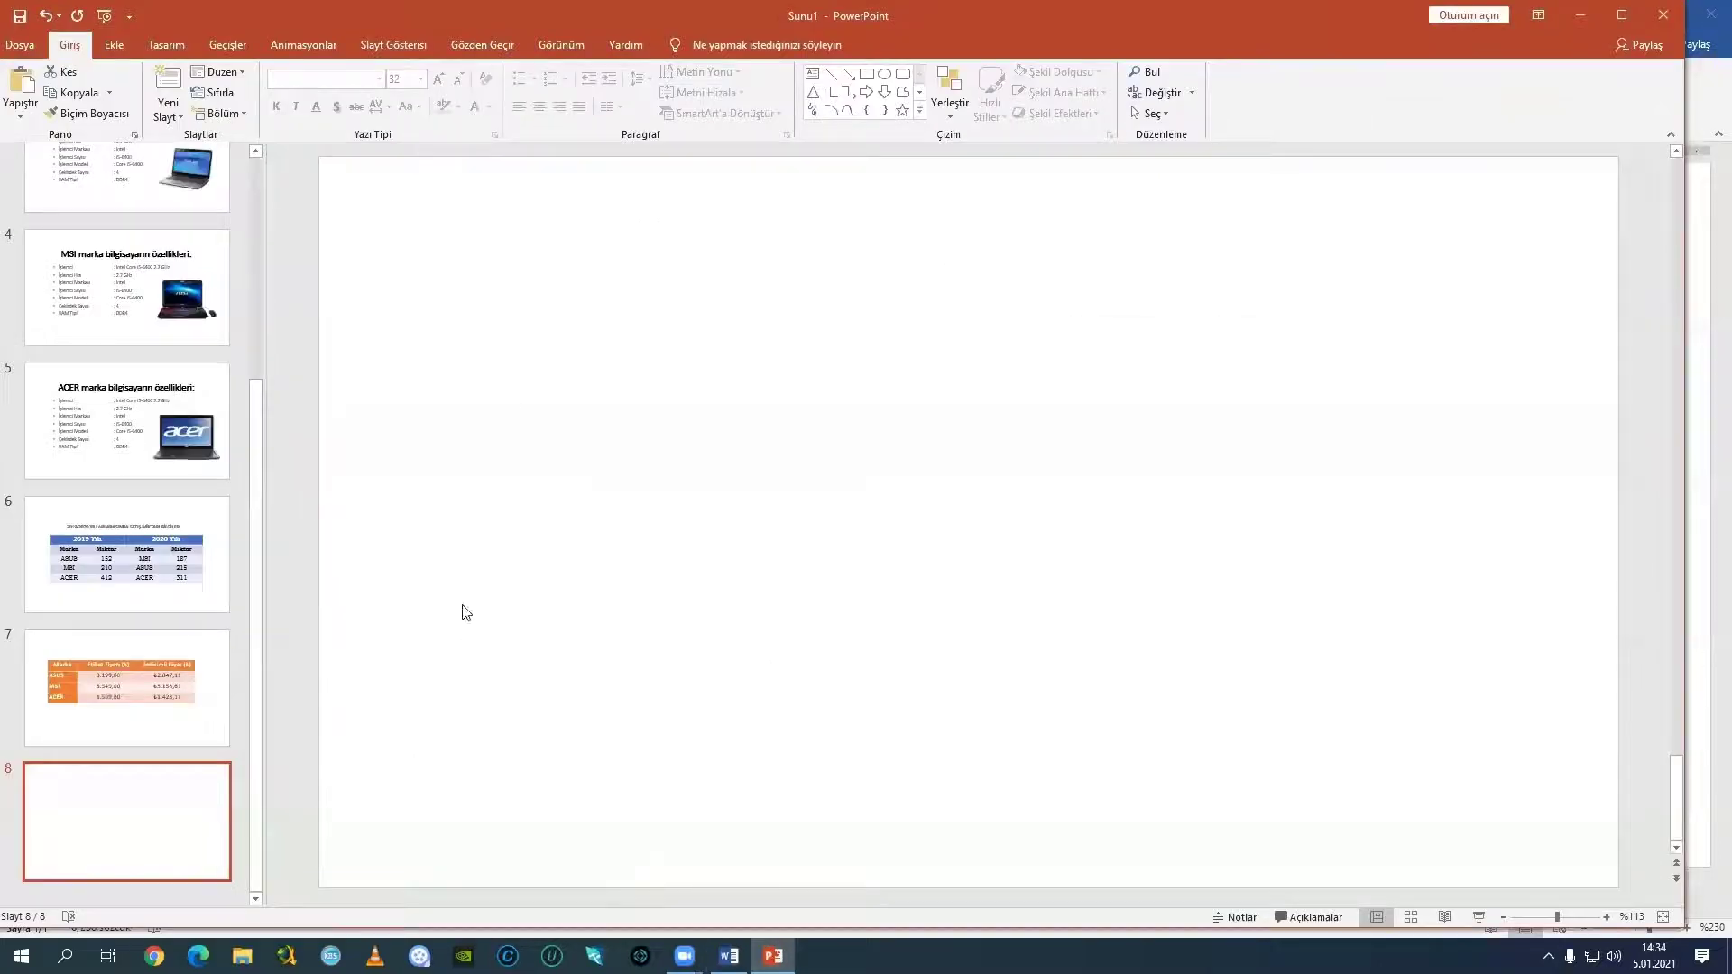
{"action": "left_click", "coordinate": [117, 53]}
{"action": "left_click", "coordinate": [127, 86]}
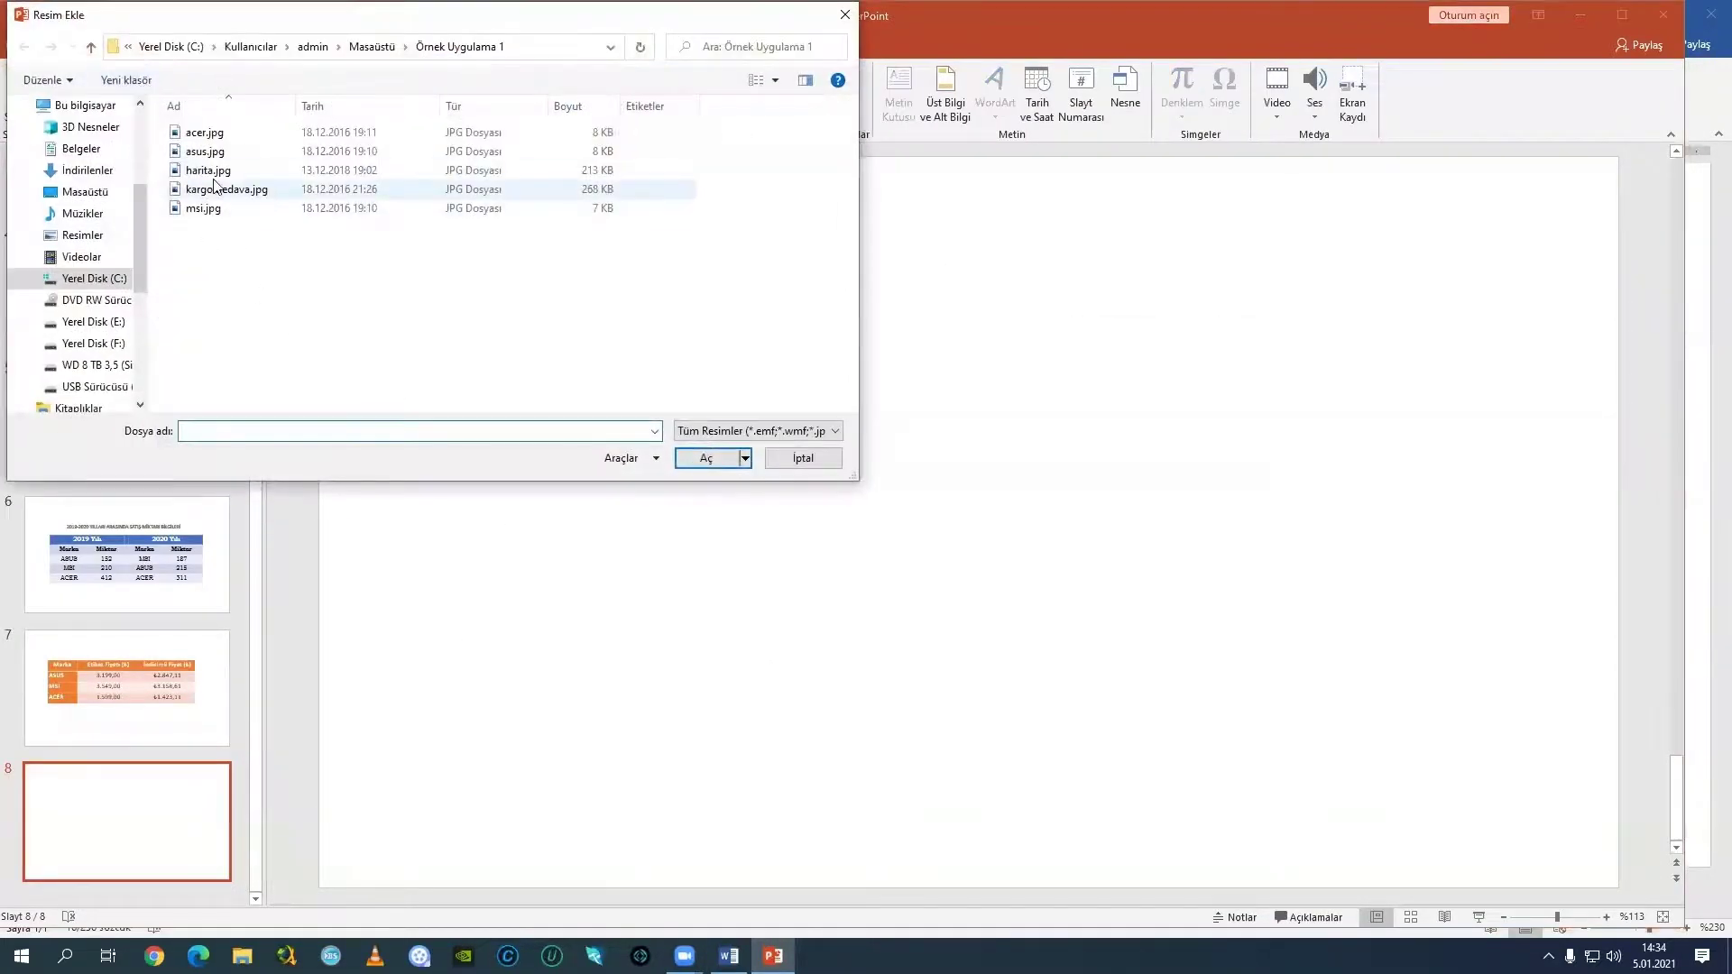
{"action": "left_click", "coordinate": [219, 189]}
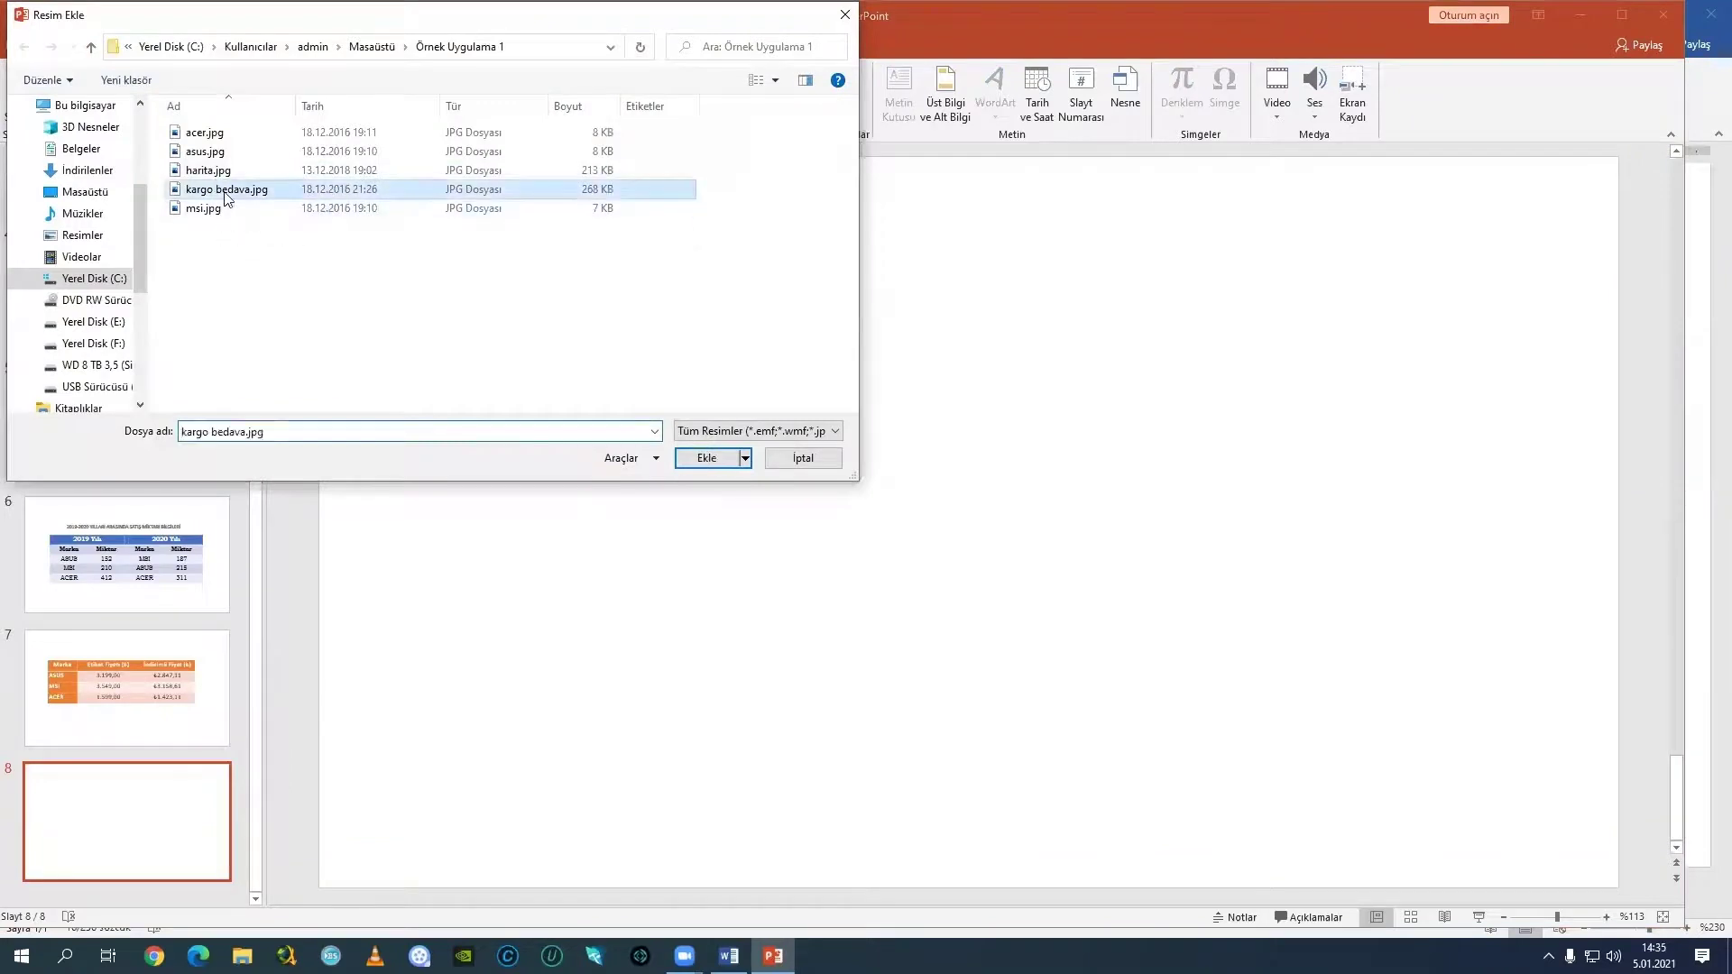
{"action": "left_click", "coordinate": [709, 458]}
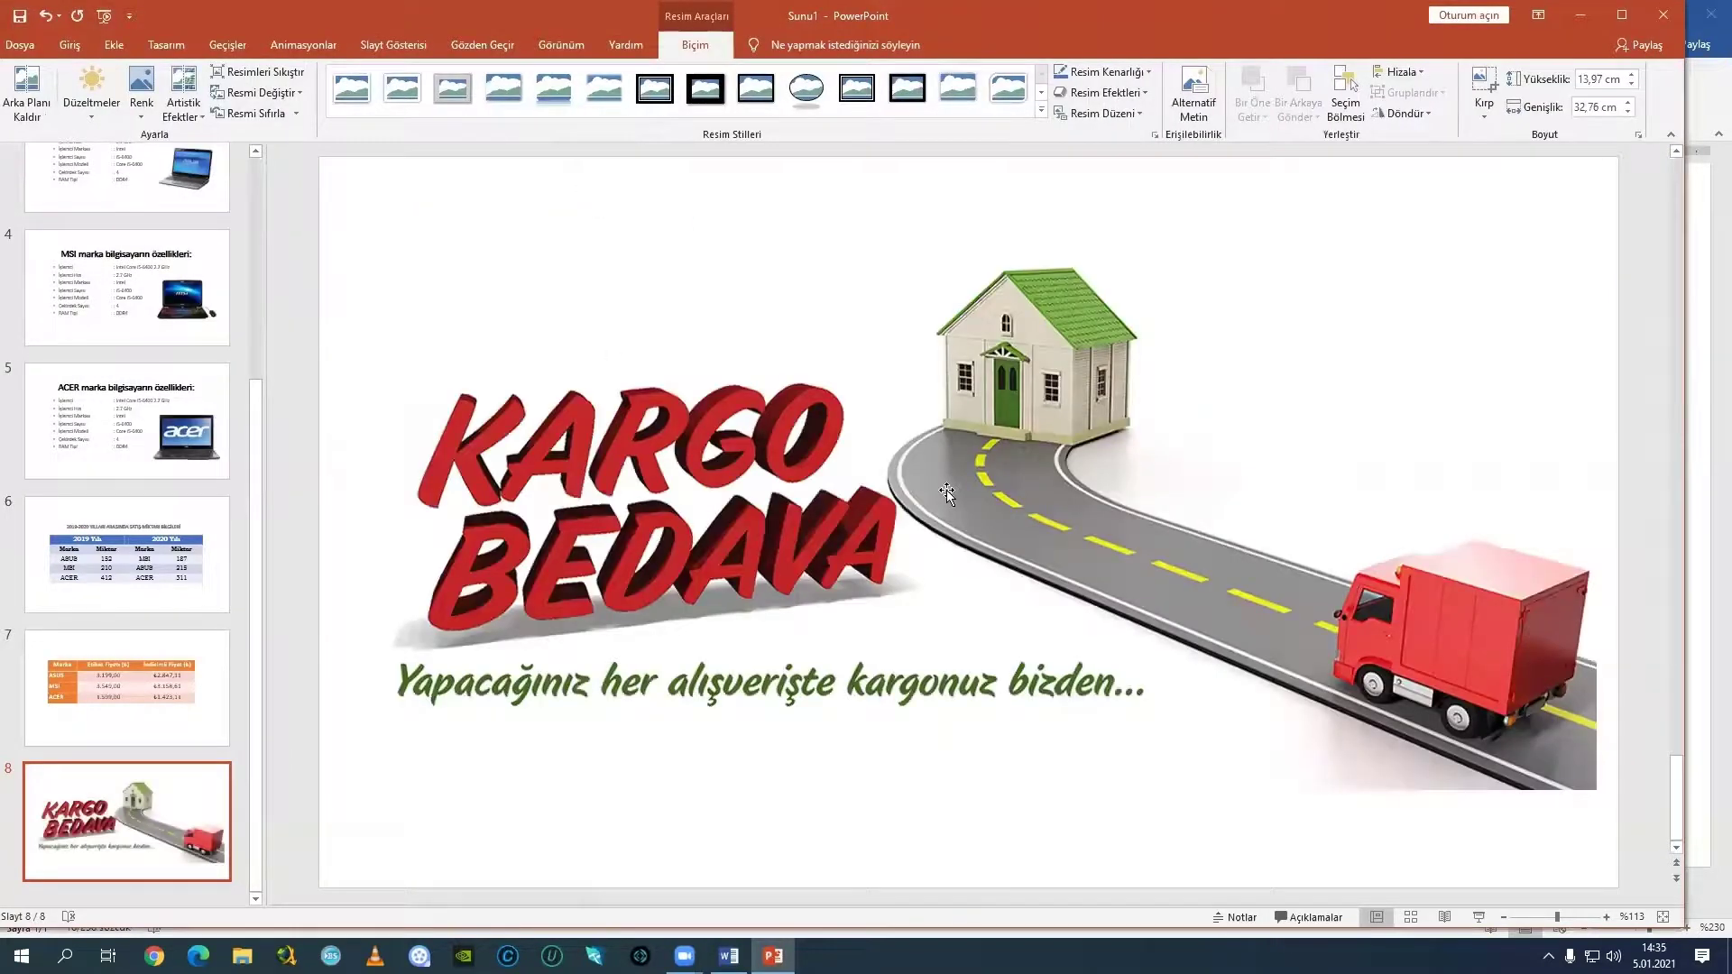
{"action": "left_click", "coordinate": [69, 671]}
{"action": "left_click", "coordinate": [122, 816]}
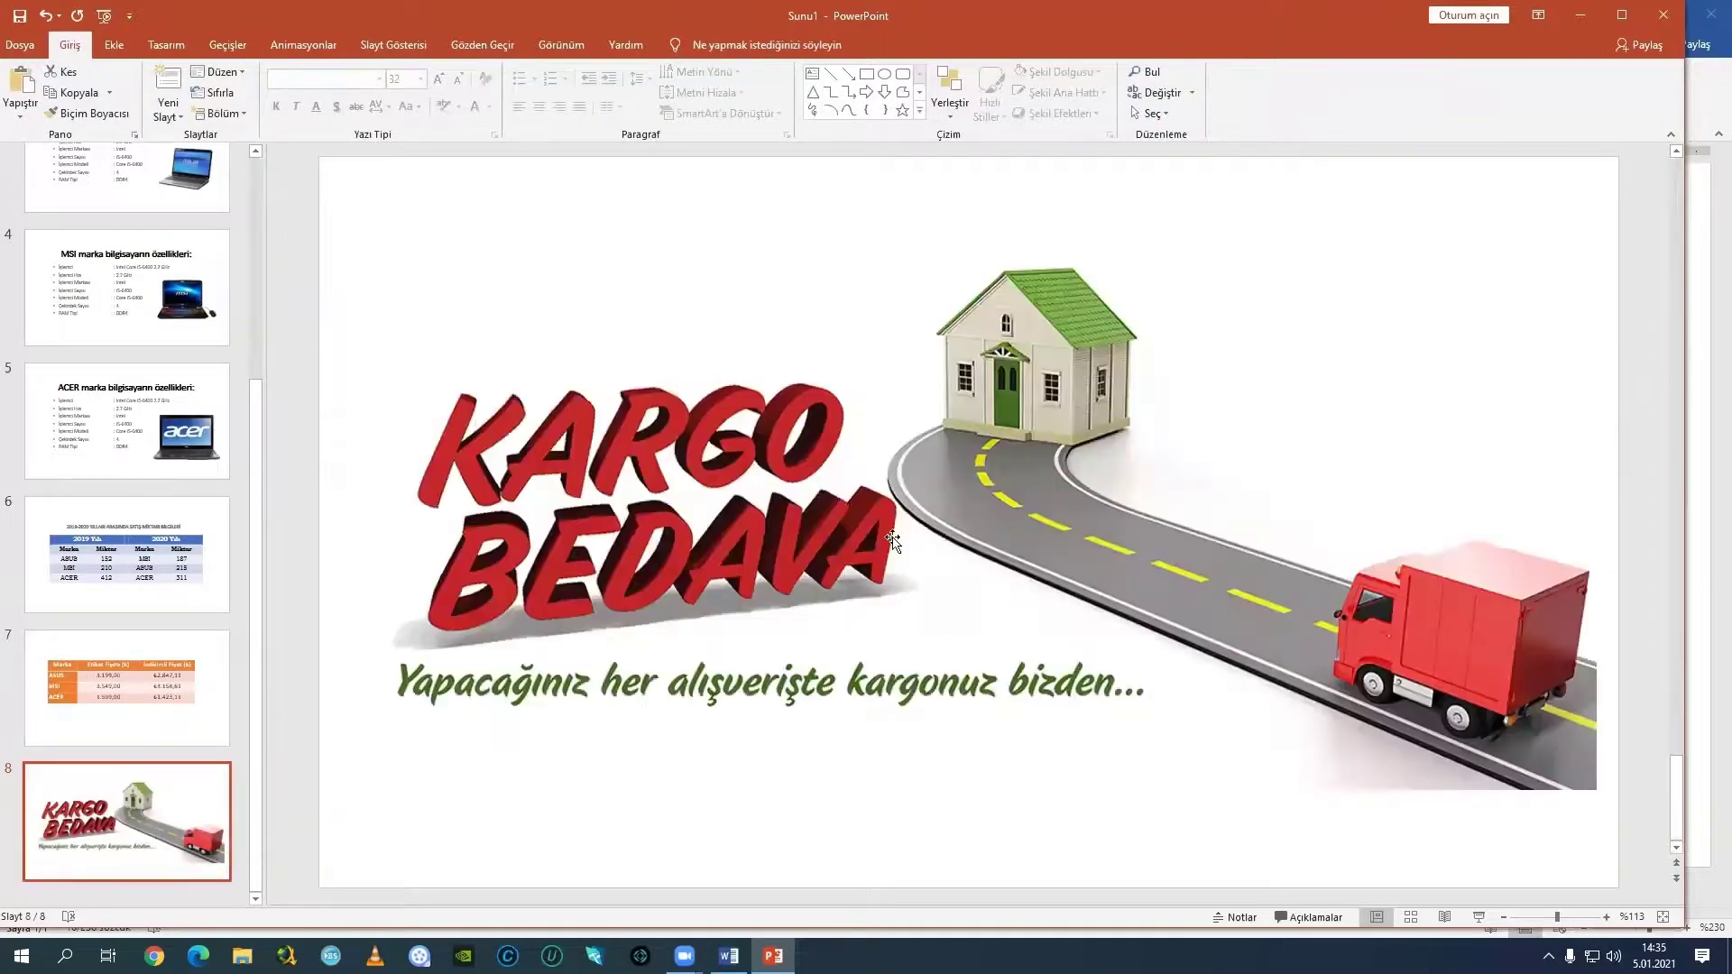
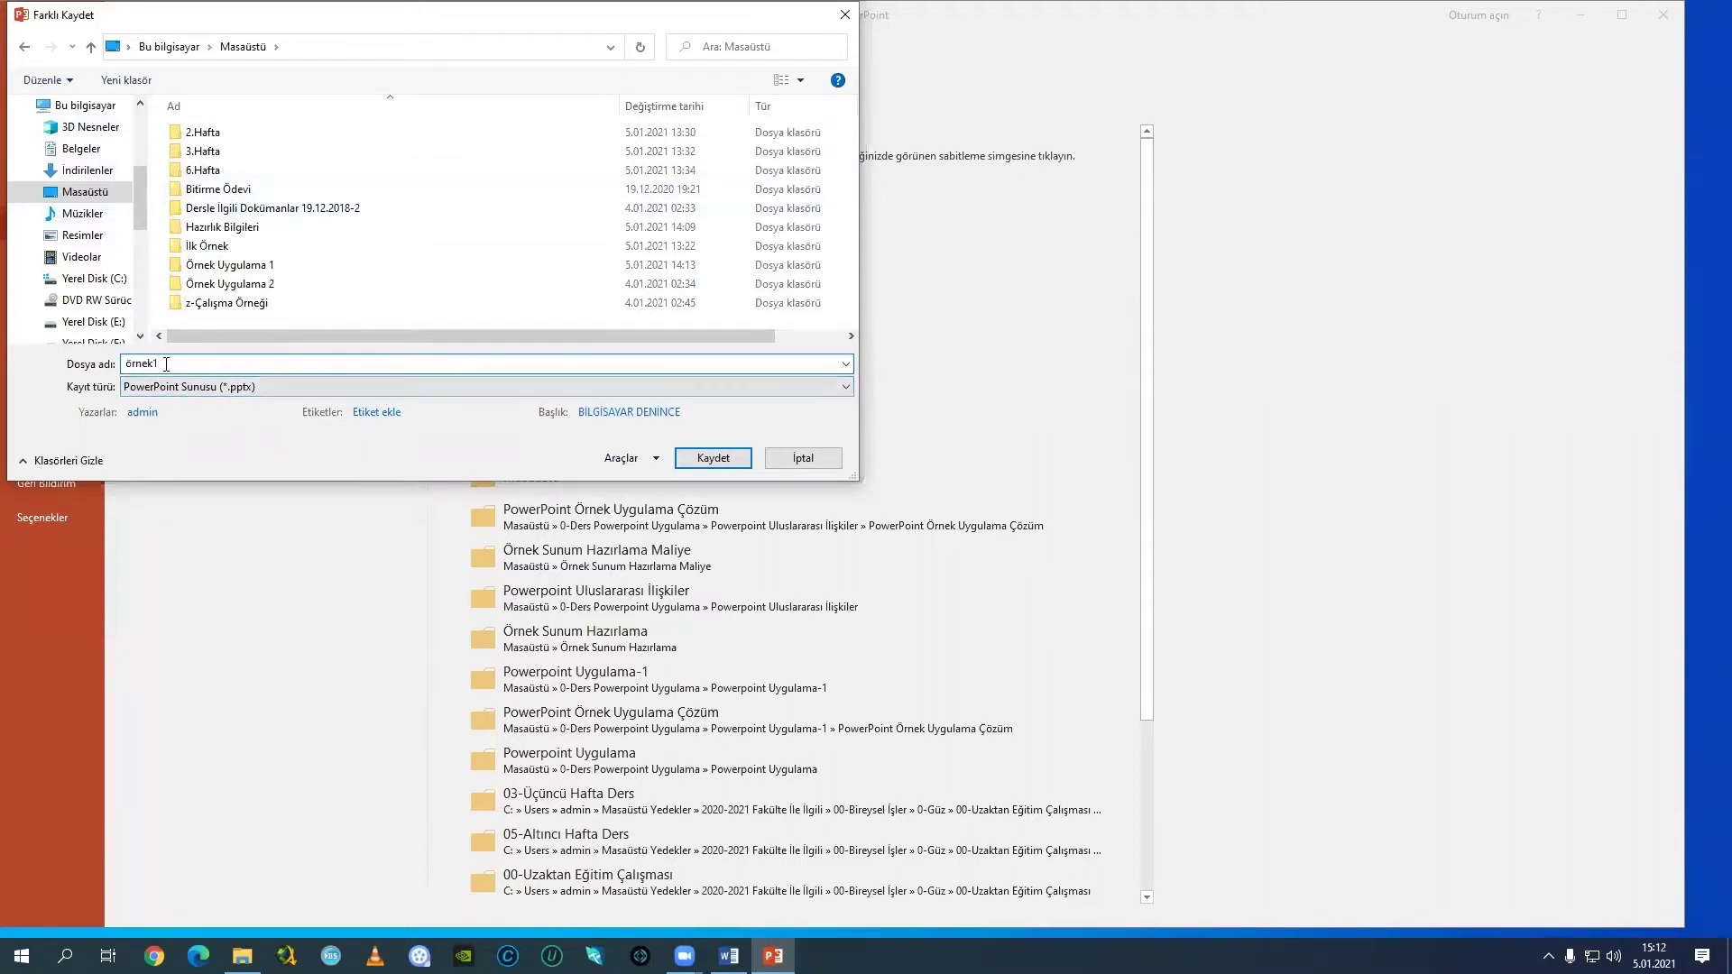
Save the presentation as örnek1 in PowerPoint Sunusu (*.pptx) format on the desktop, and close it and the Örnek Uygulama 1 folder.
{"action": "left_click", "coordinate": [721, 457]}
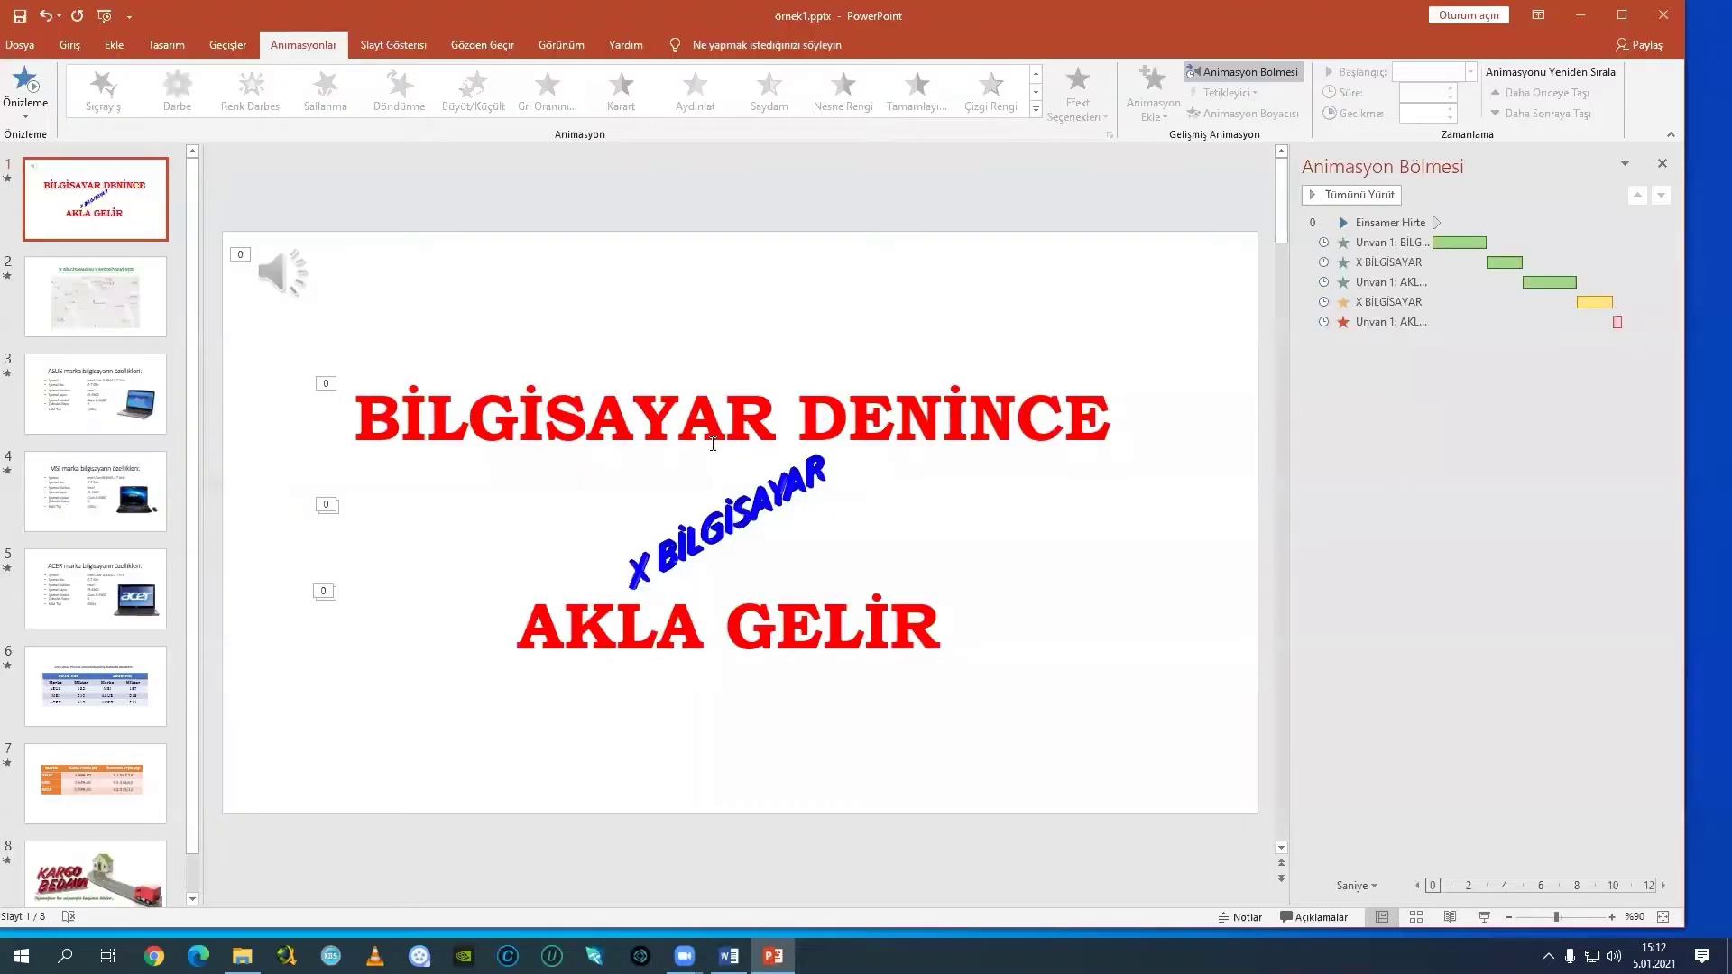
{"action": "left_click", "coordinate": [1658, 20]}
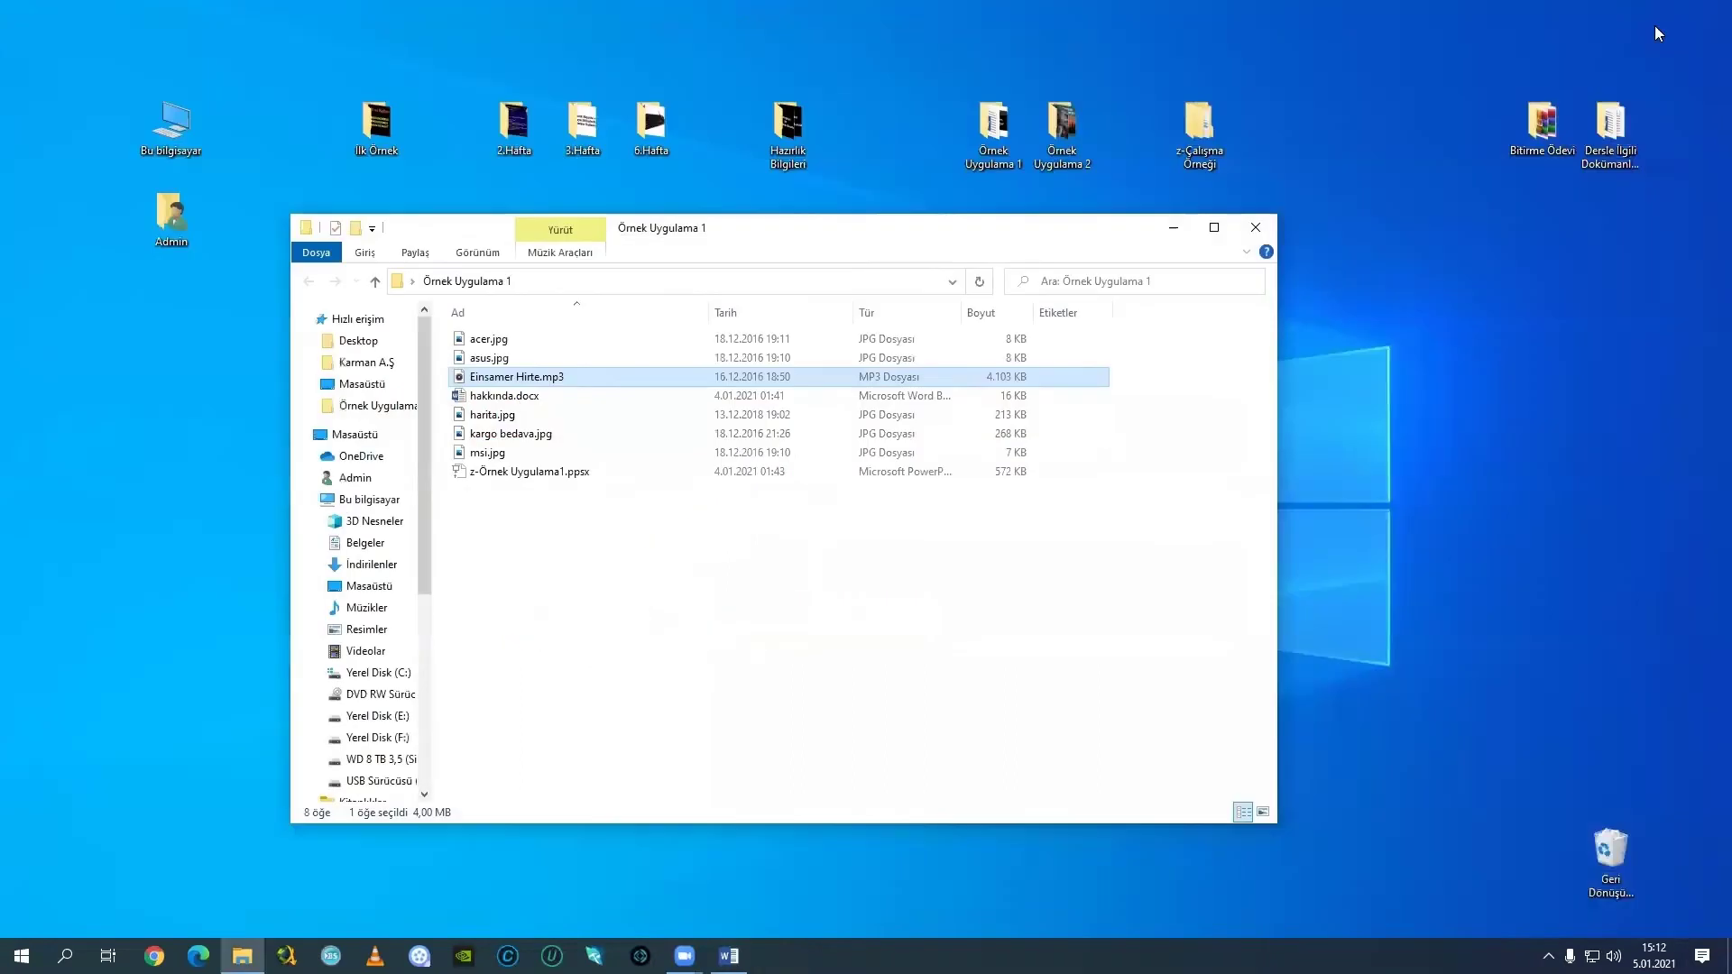
{"action": "left_click", "coordinate": [1254, 227]}
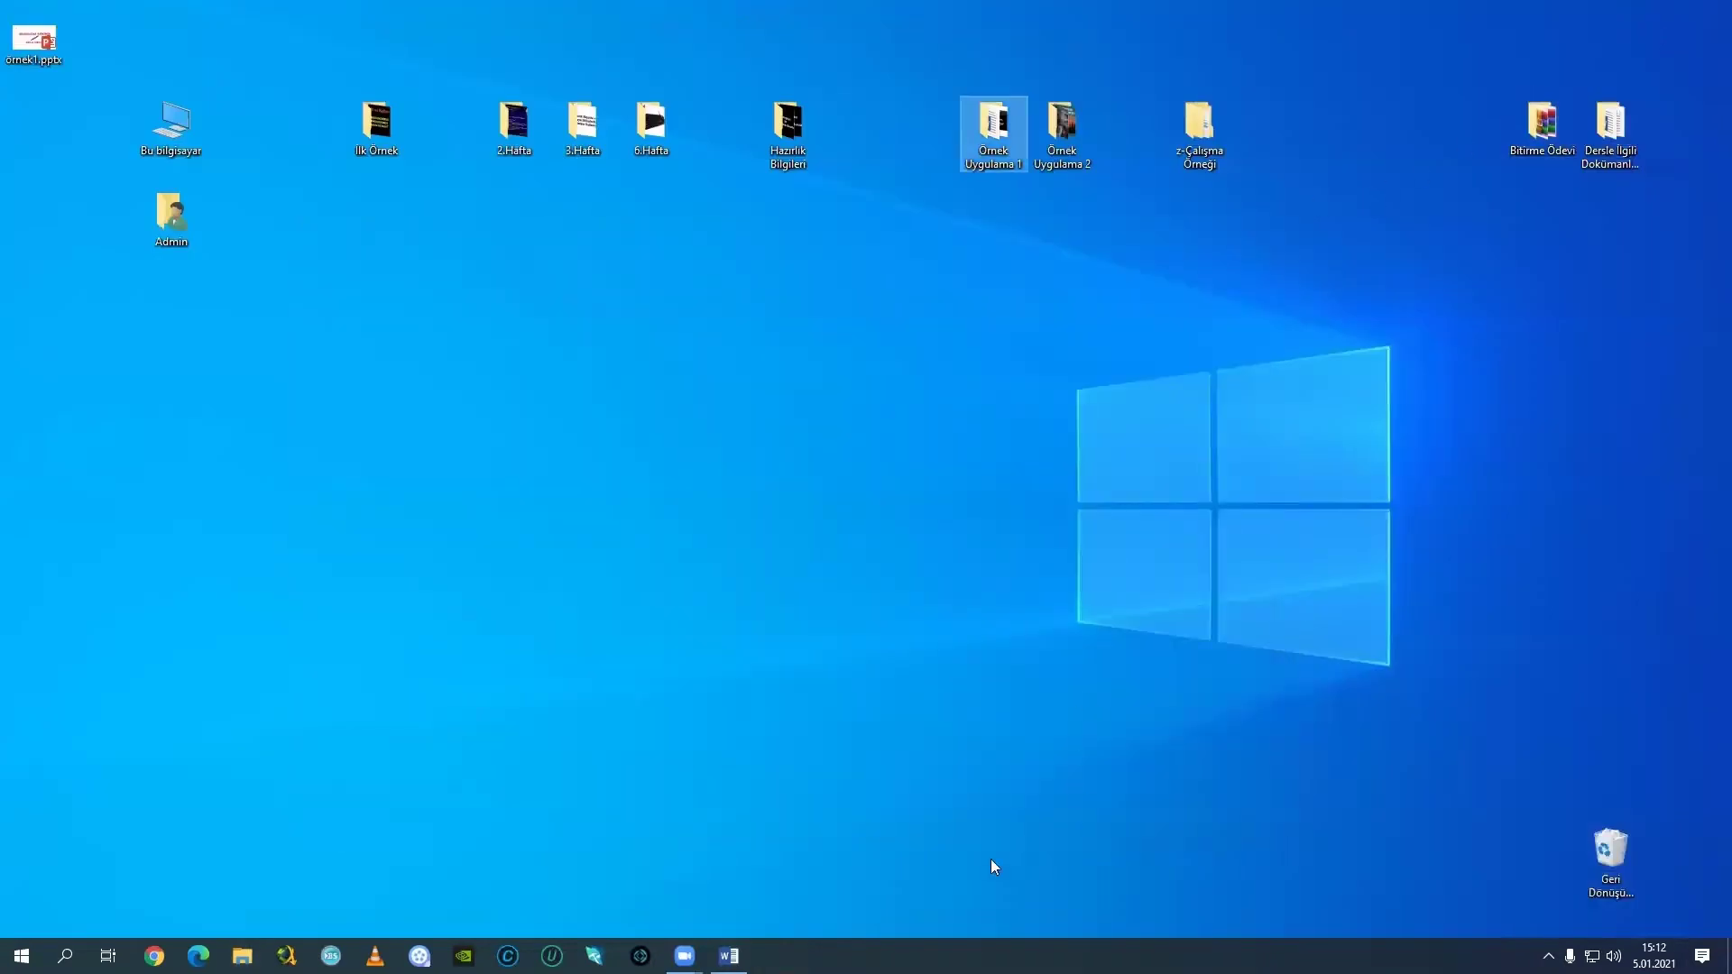
Close hakkında.docx in Word without saving its changes.
{"action": "left_click", "coordinate": [729, 955]}
{"action": "left_click", "coordinate": [1711, 14]}
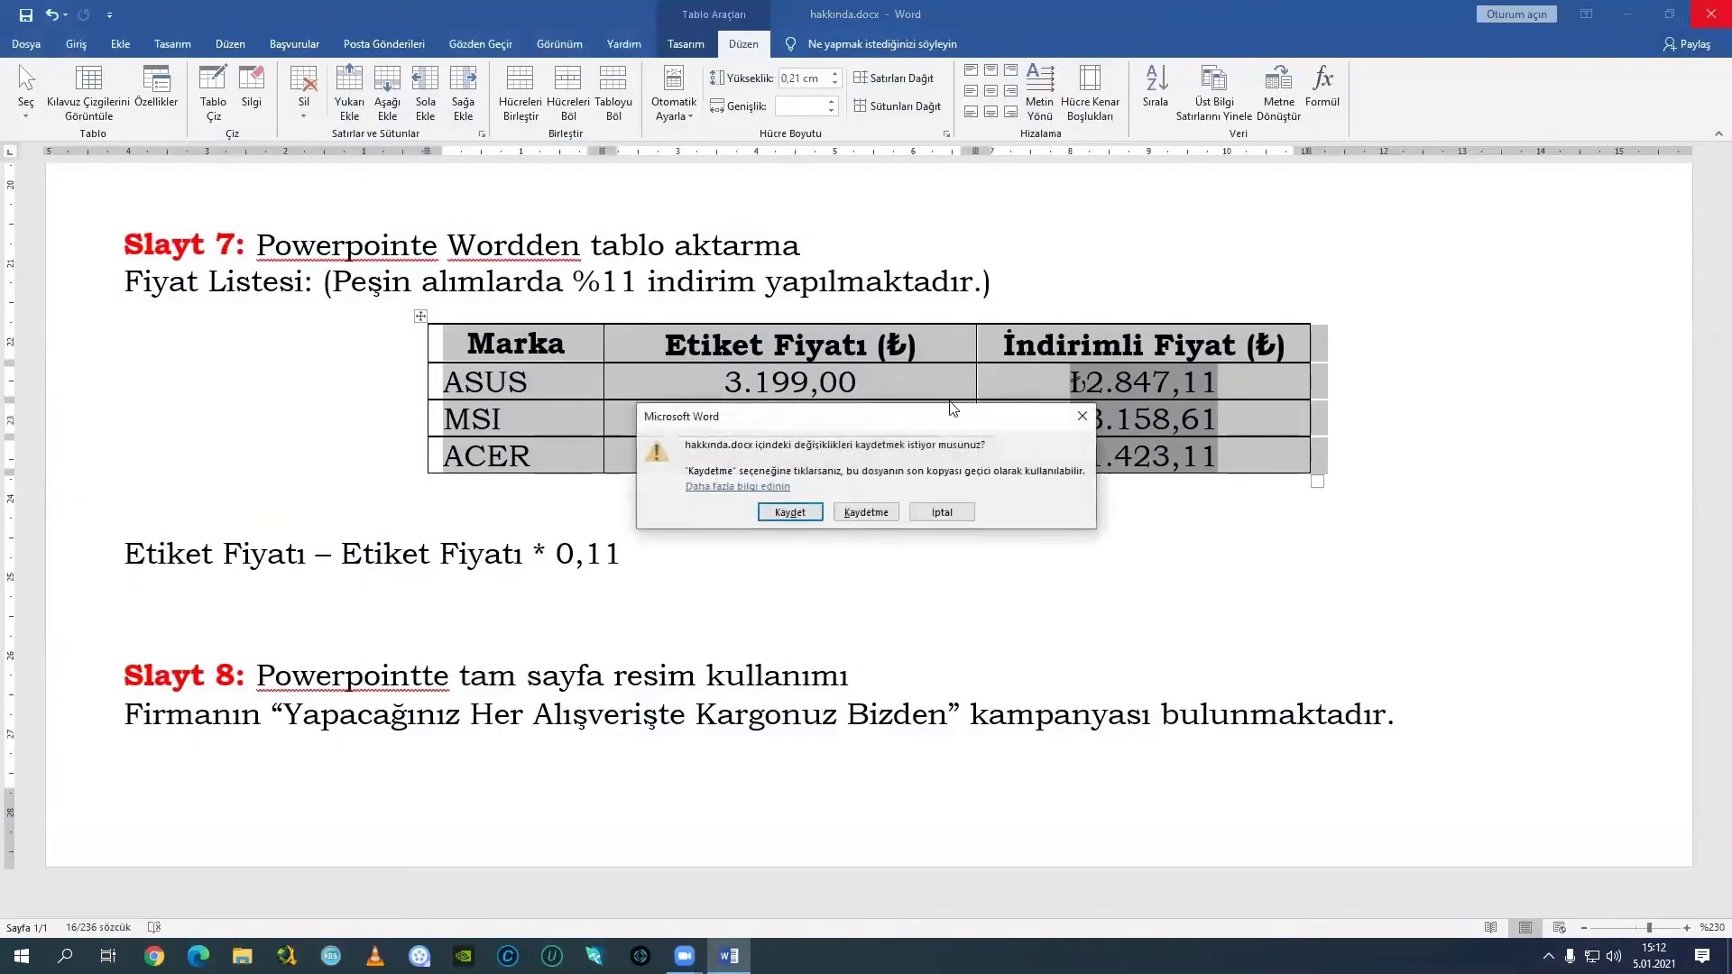
{"action": "left_click", "coordinate": [866, 511]}
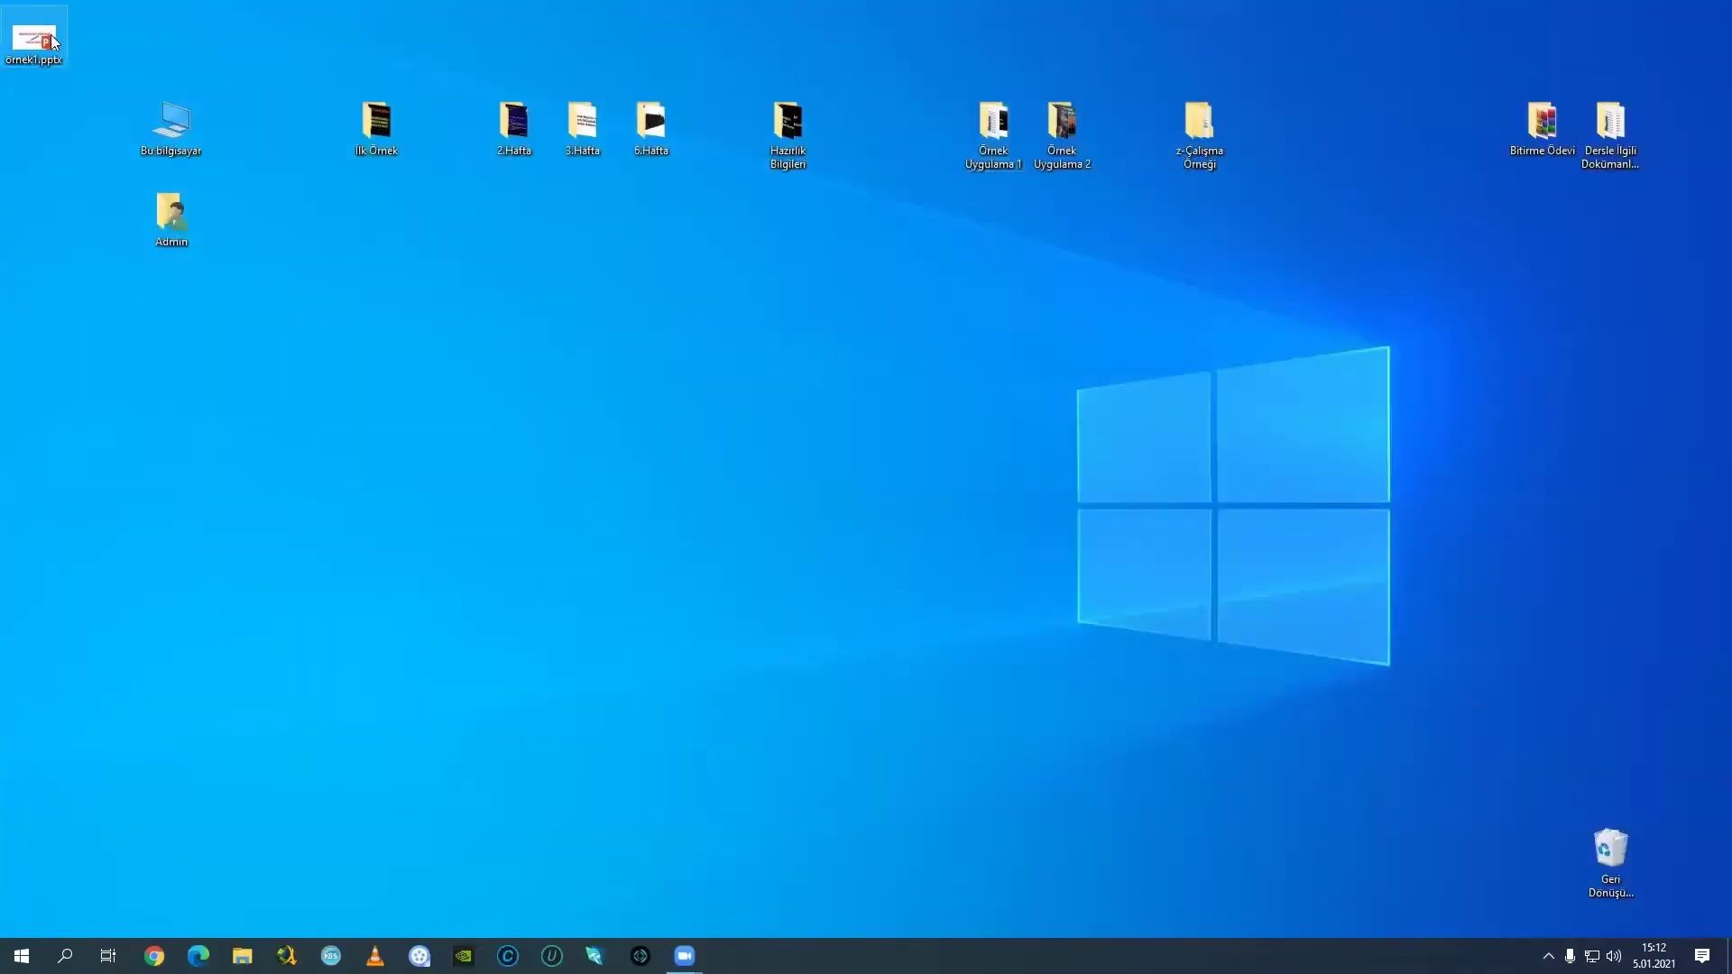
Move the örnek1.pptx icon to an empty desktop area and check how the presentation opens, closing it again each time.
{"action": "left_click_drag", "start_coordinate": [51, 40], "coordinate": [206, 257]}
{"action": "left_click_drag", "start_coordinate": [436, 310], "coordinate": [455, 306]}
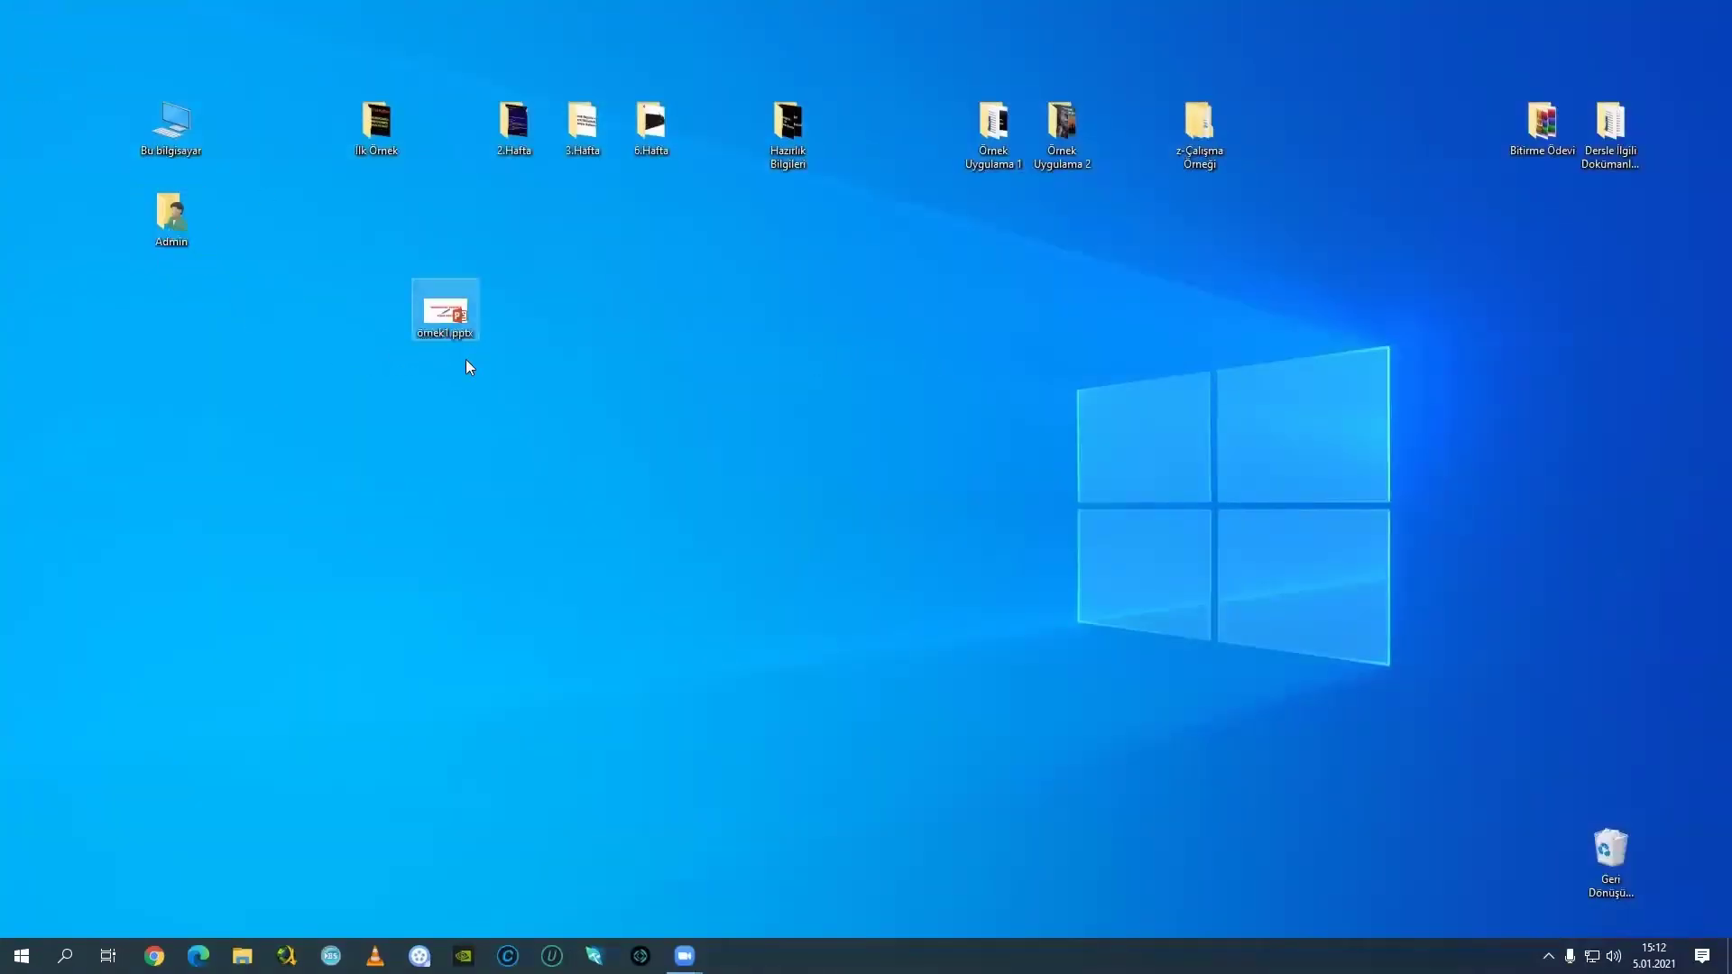
{"action": "double_click", "coordinate": [441, 310]}
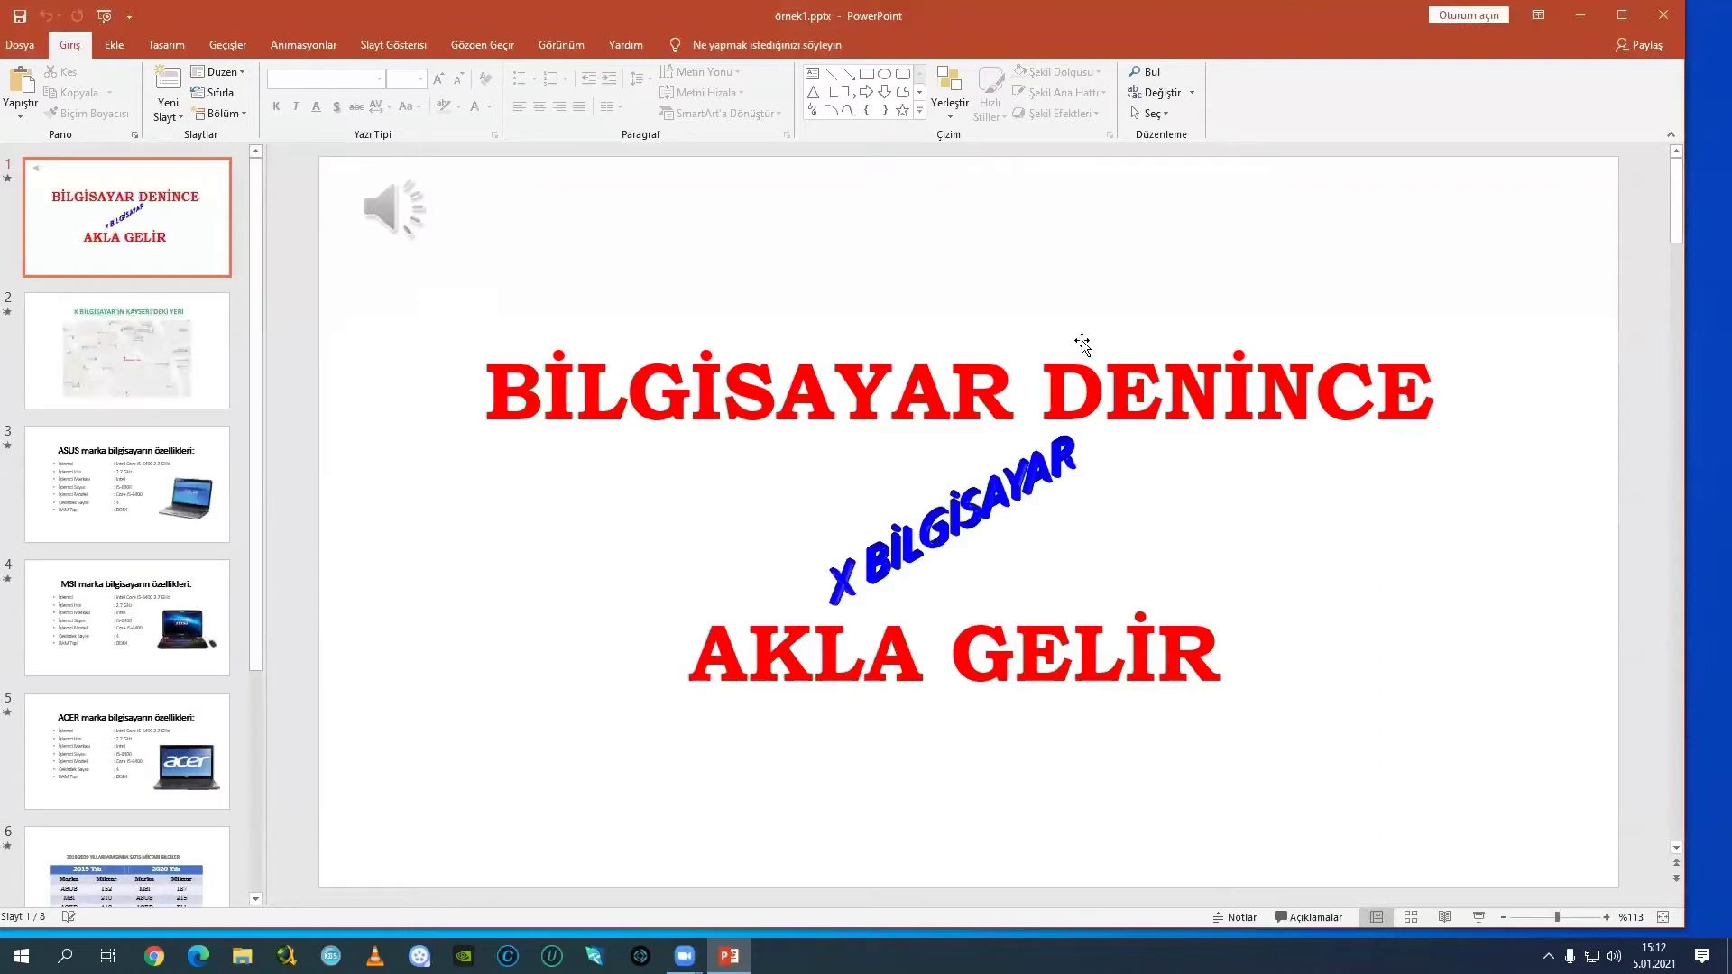
{"action": "left_click", "coordinate": [1662, 14]}
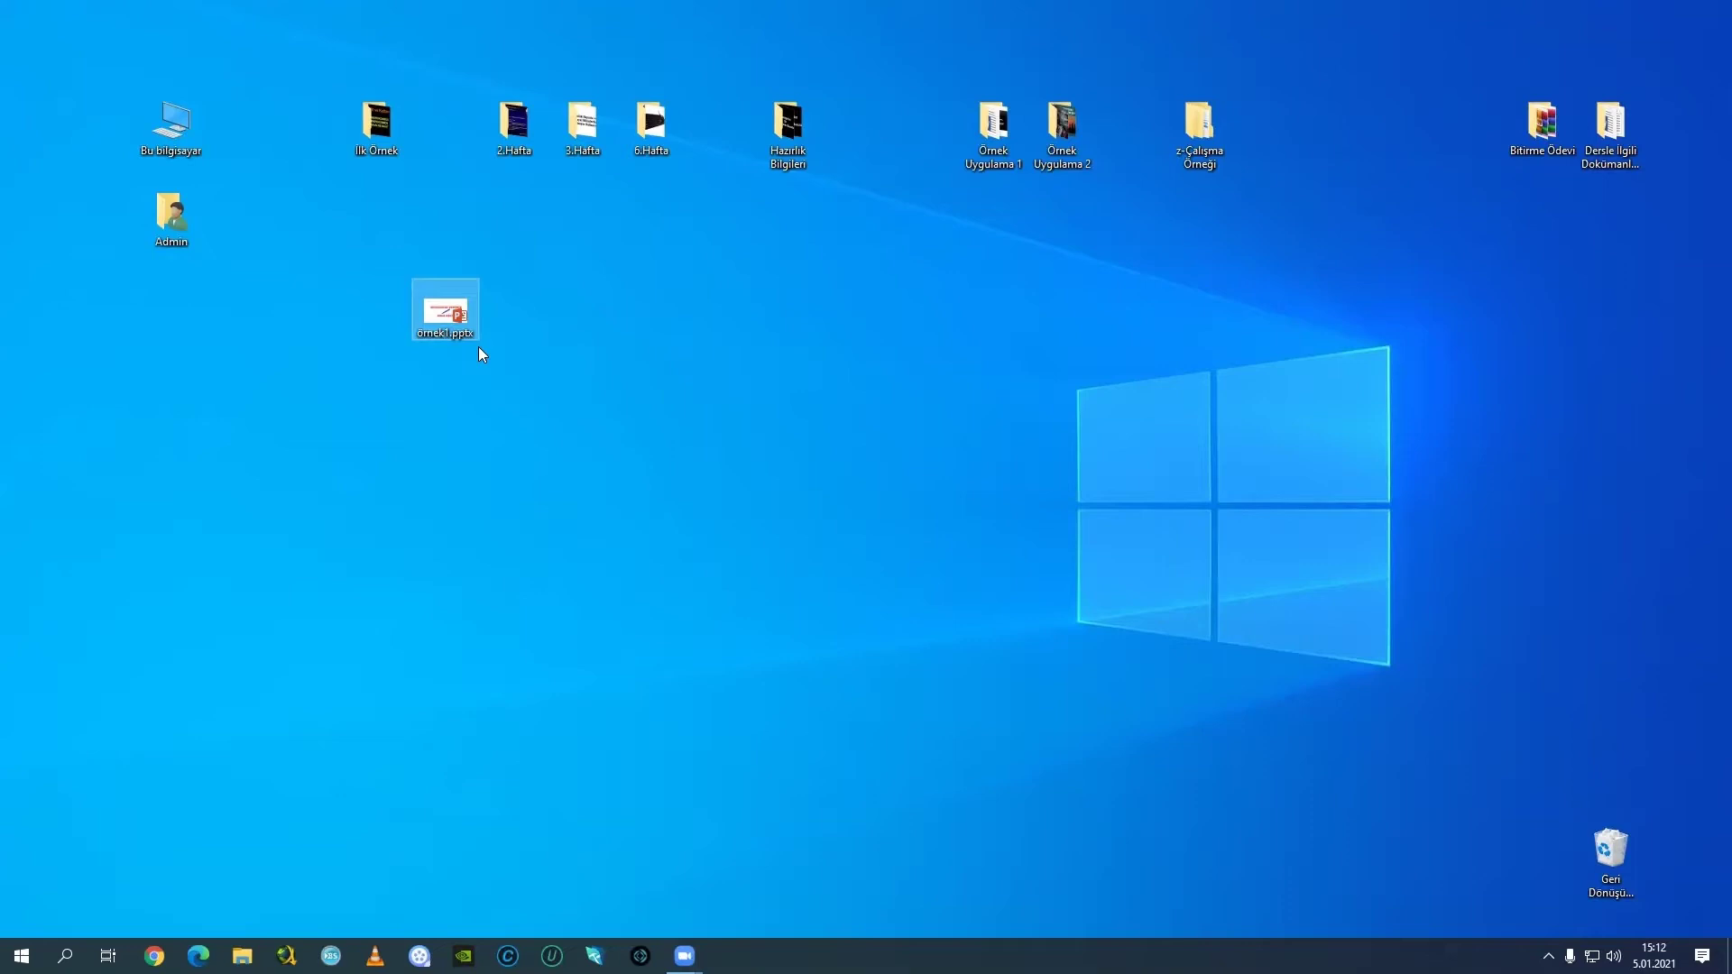
{"action": "double_click", "coordinate": [441, 316]}
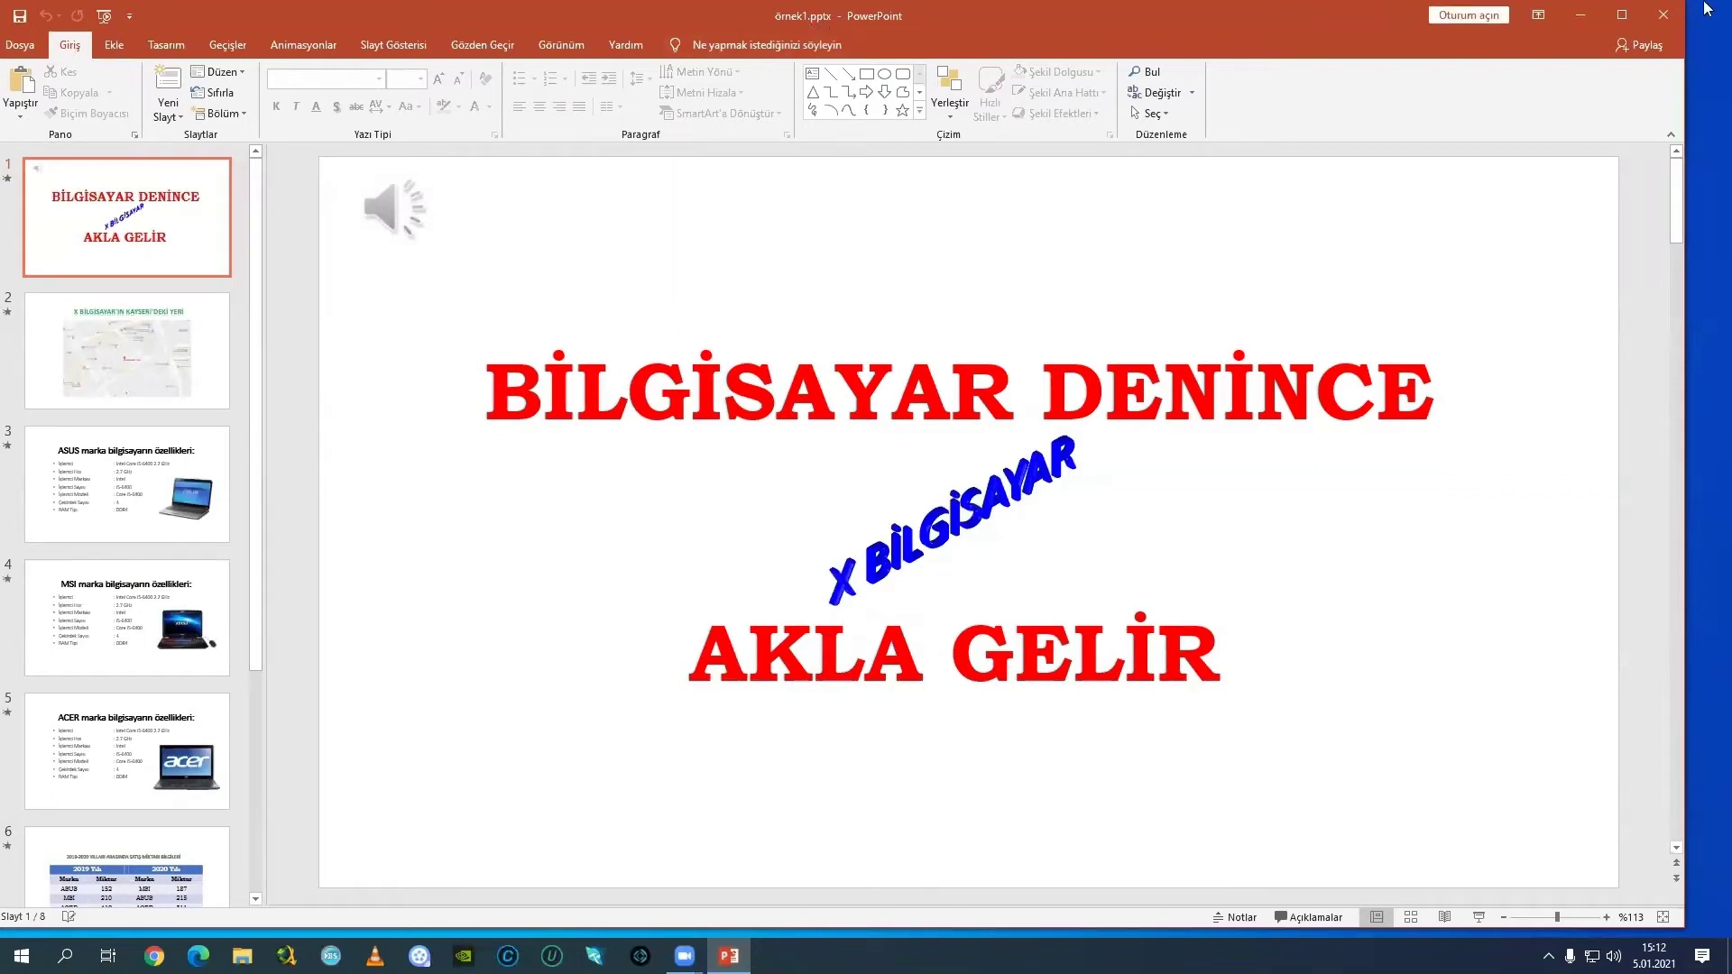
{"action": "left_click", "coordinate": [1662, 15]}
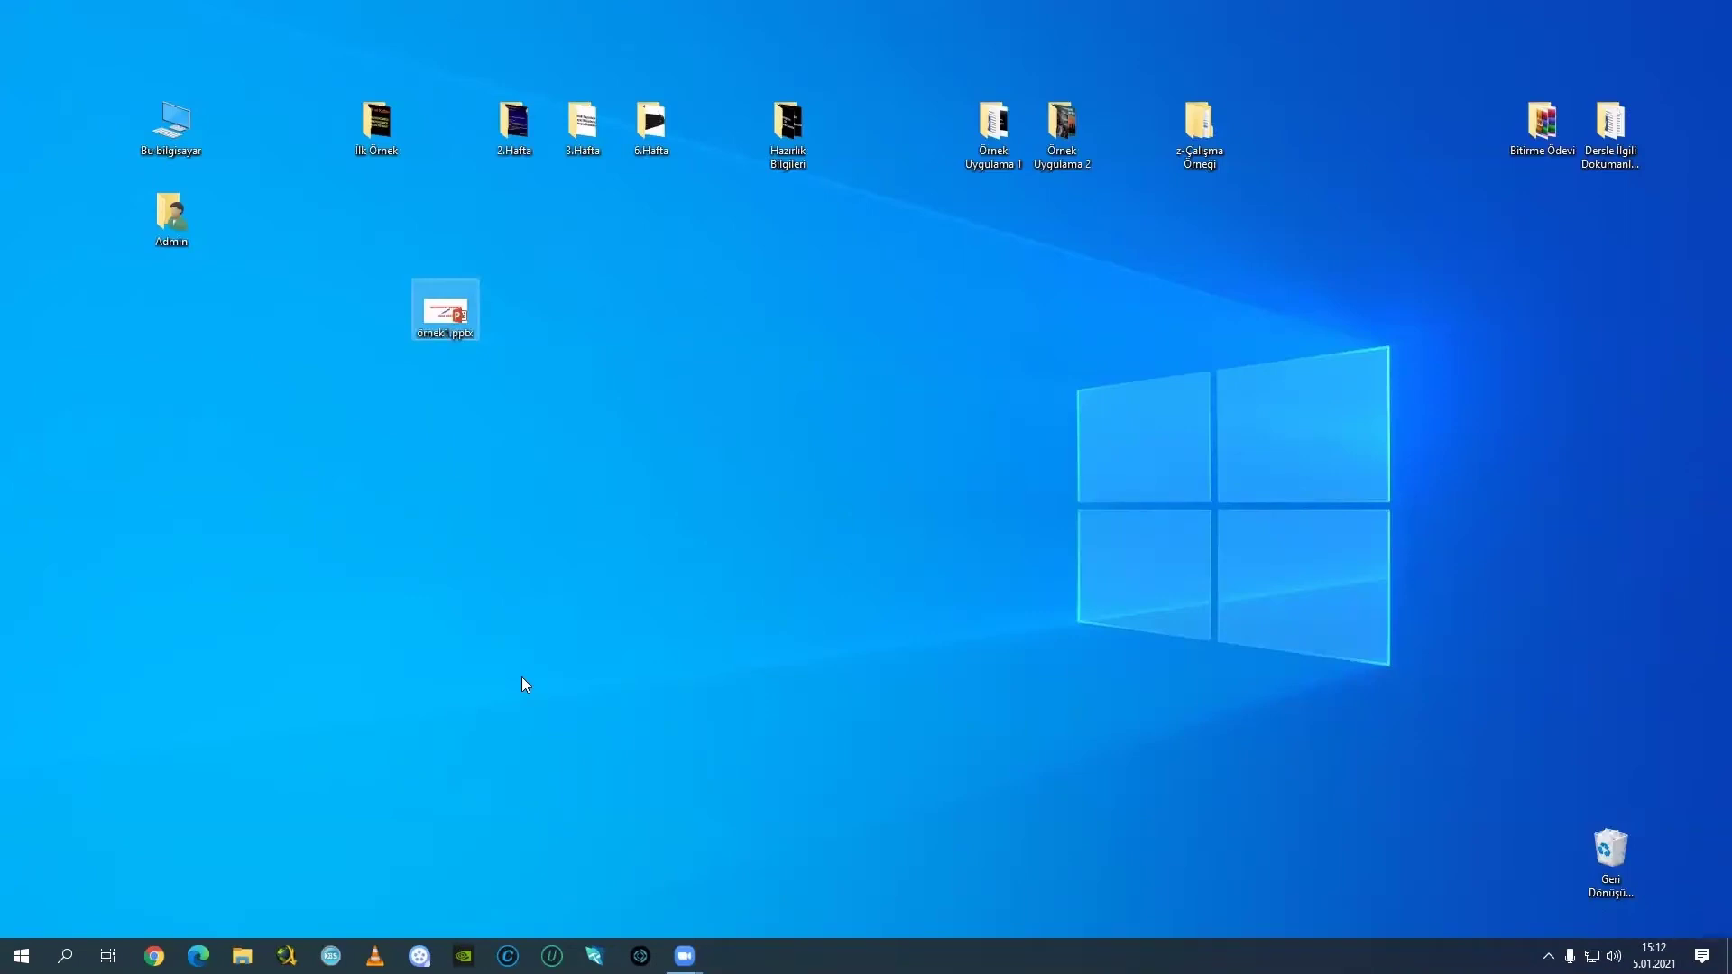
Open örnek1.pptx, save a copy on the desktop as örnek1 in PowerPoint Gösterisi (*.ppsx) format, and close the presentation.
{"action": "double_click", "coordinate": [441, 309]}
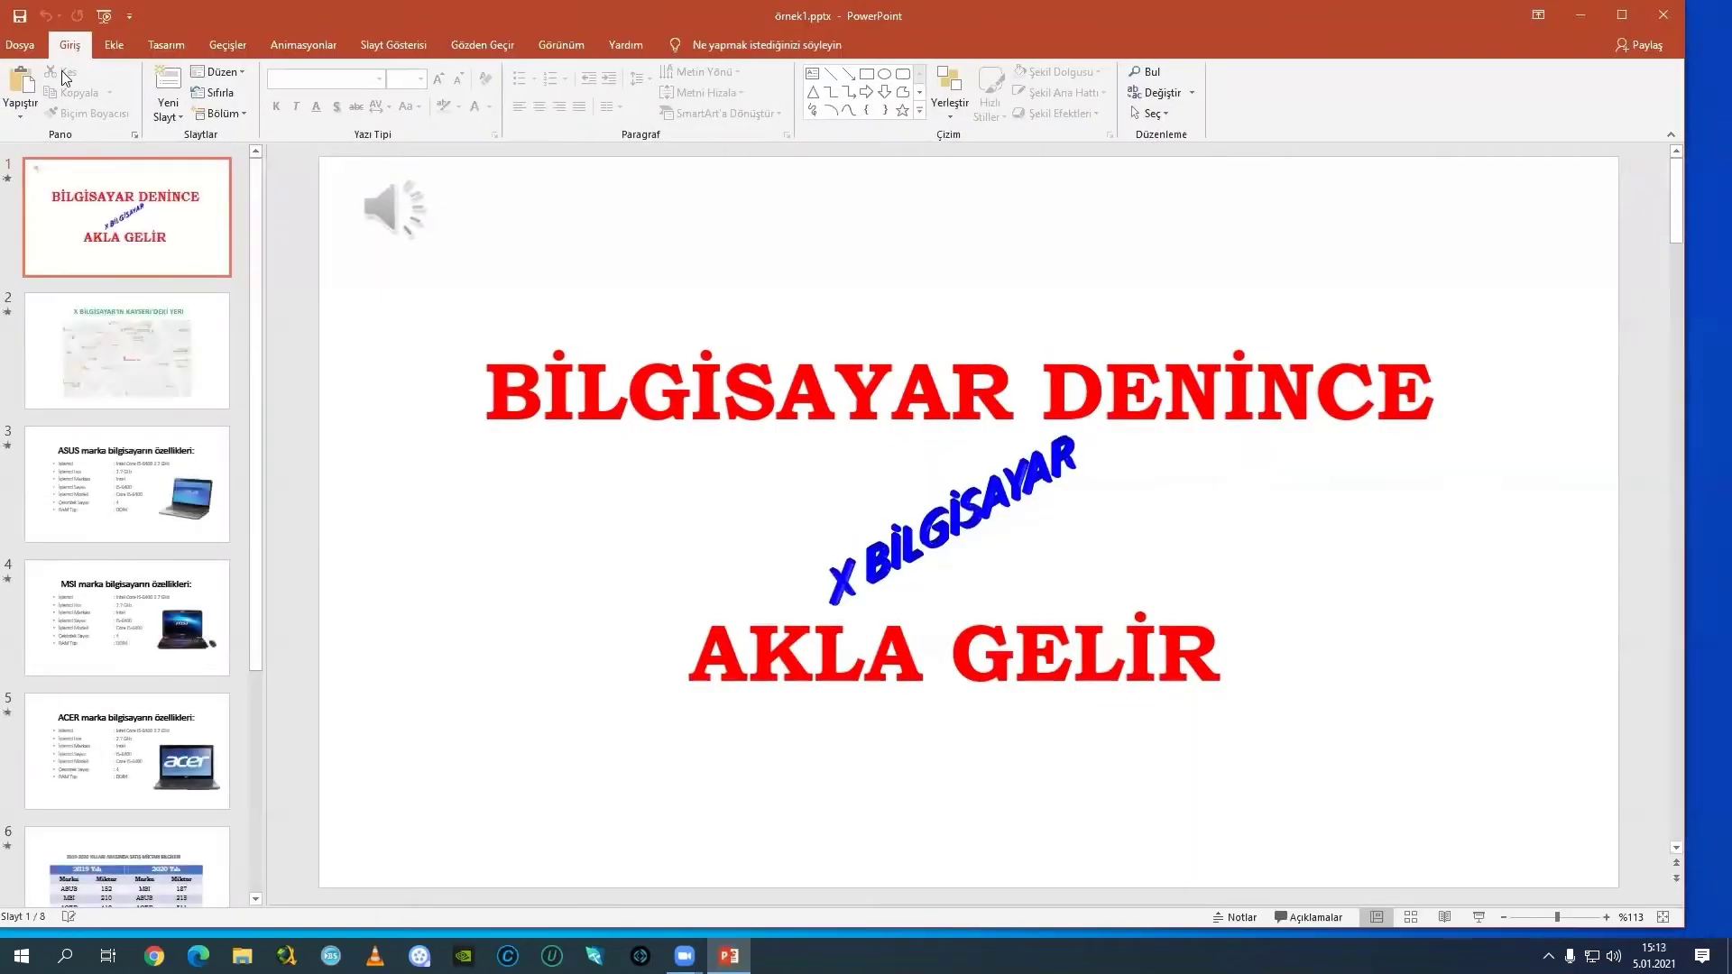
{"action": "left_click", "coordinate": [19, 47]}
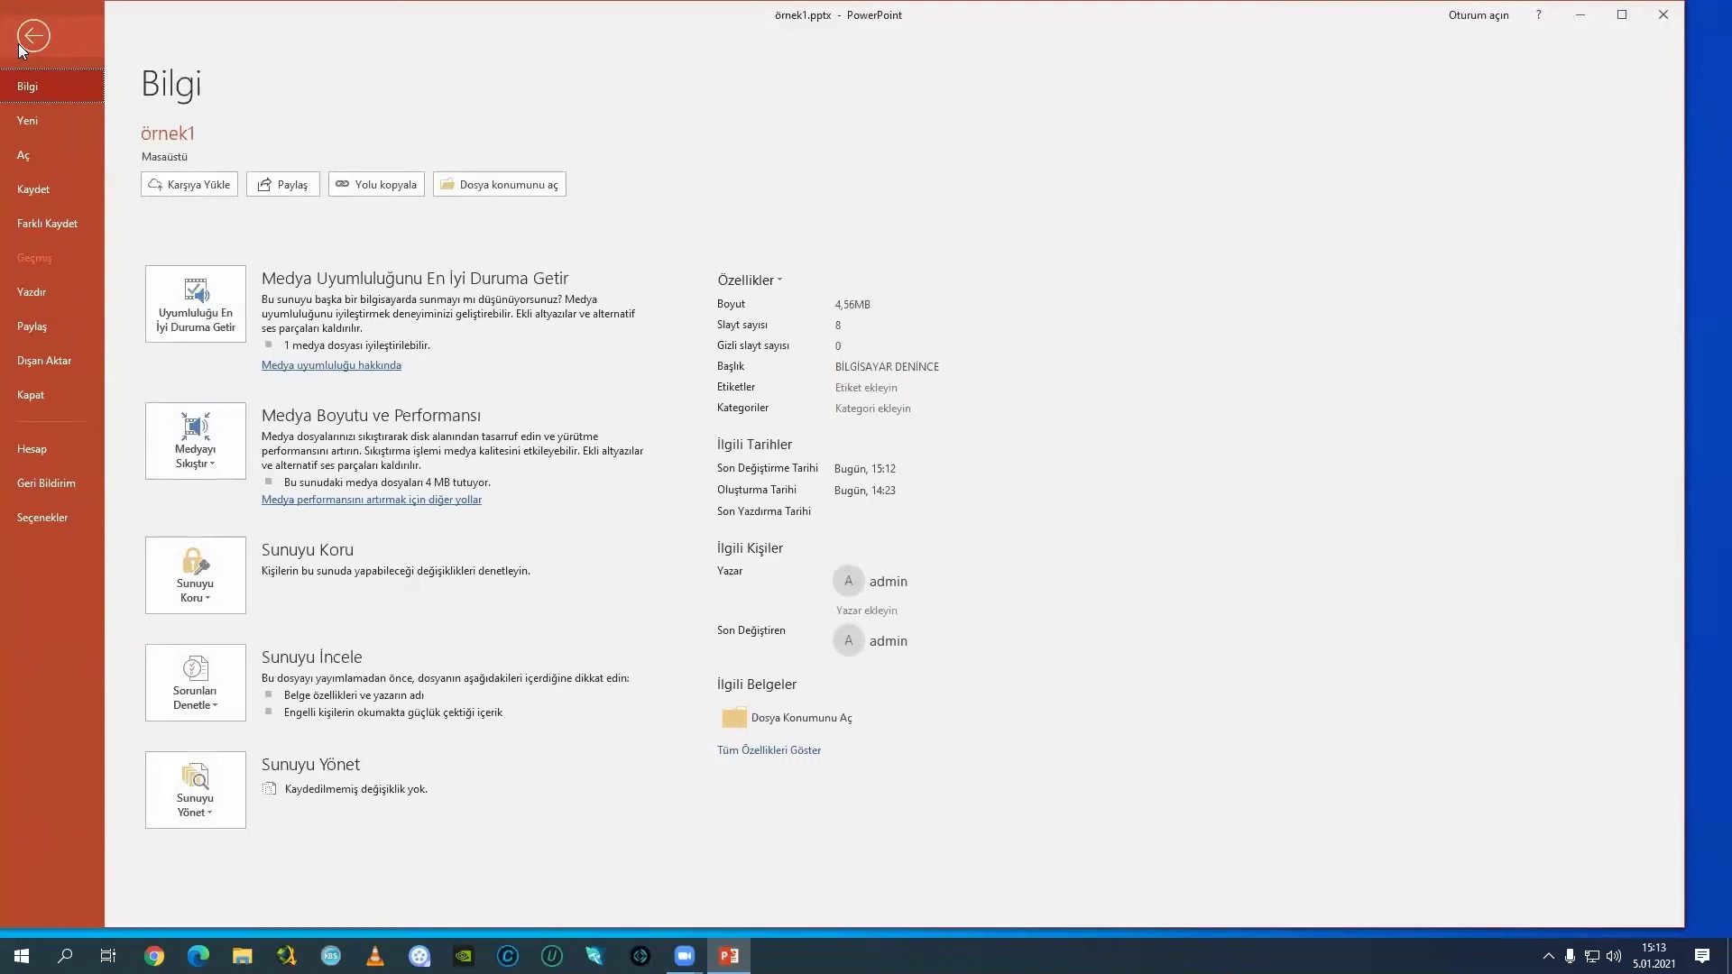
{"action": "left_click", "coordinate": [68, 225]}
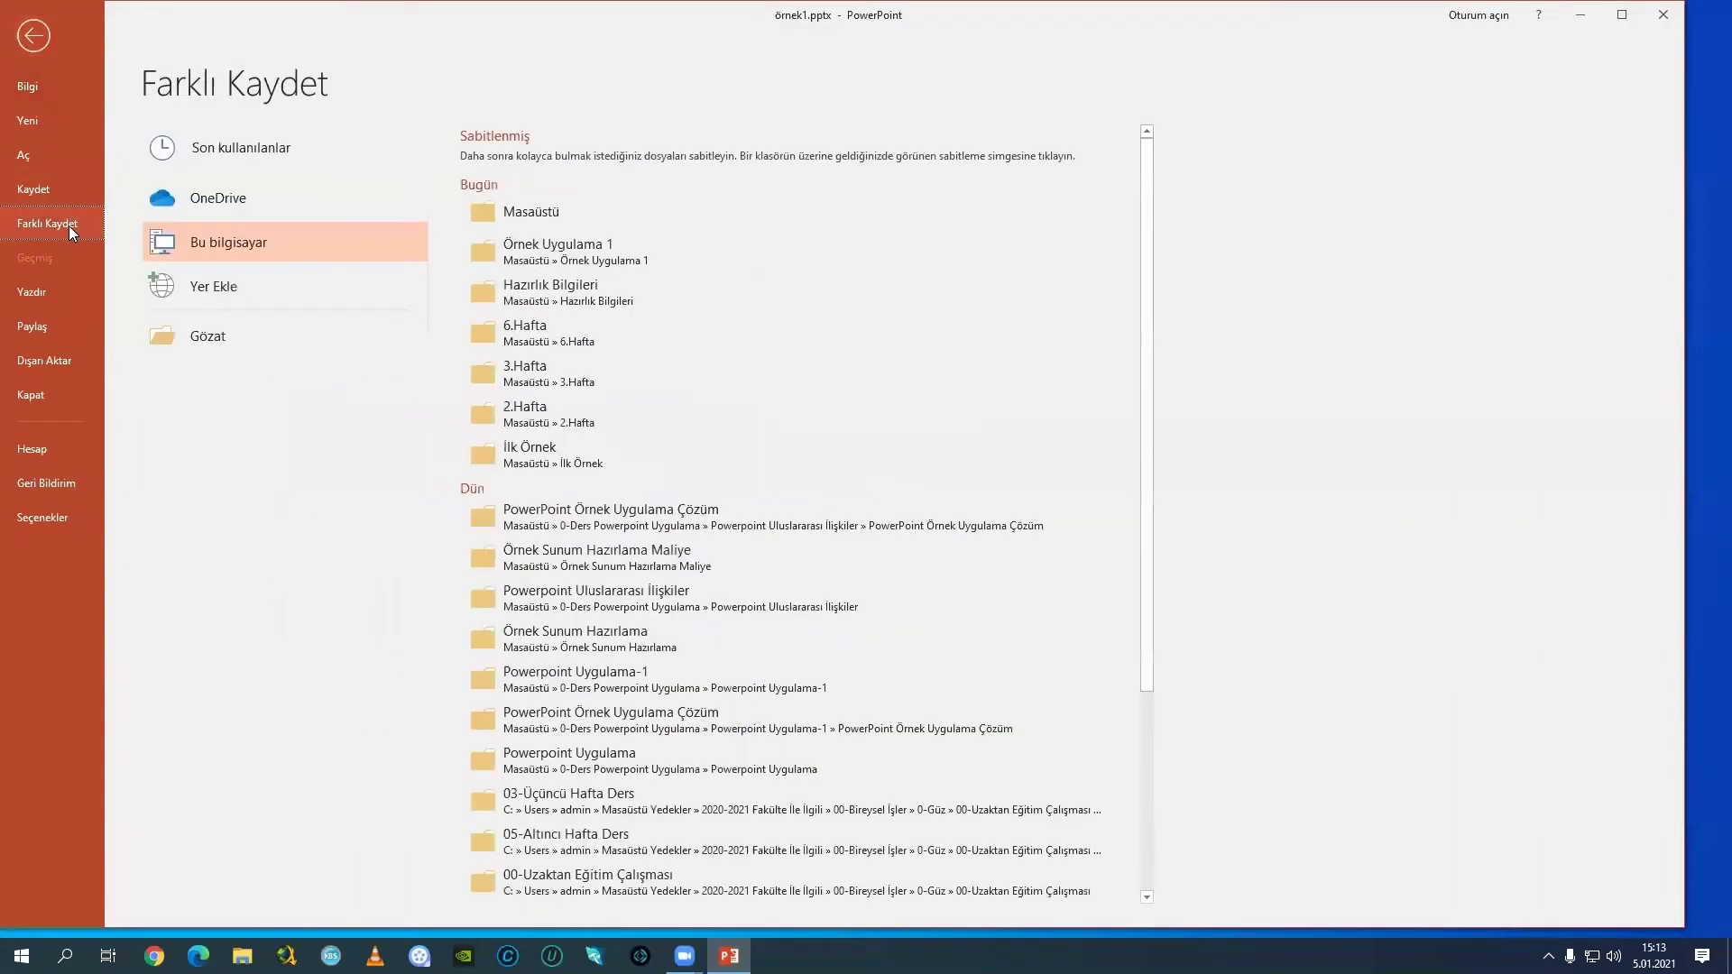
{"action": "left_click", "coordinate": [238, 336]}
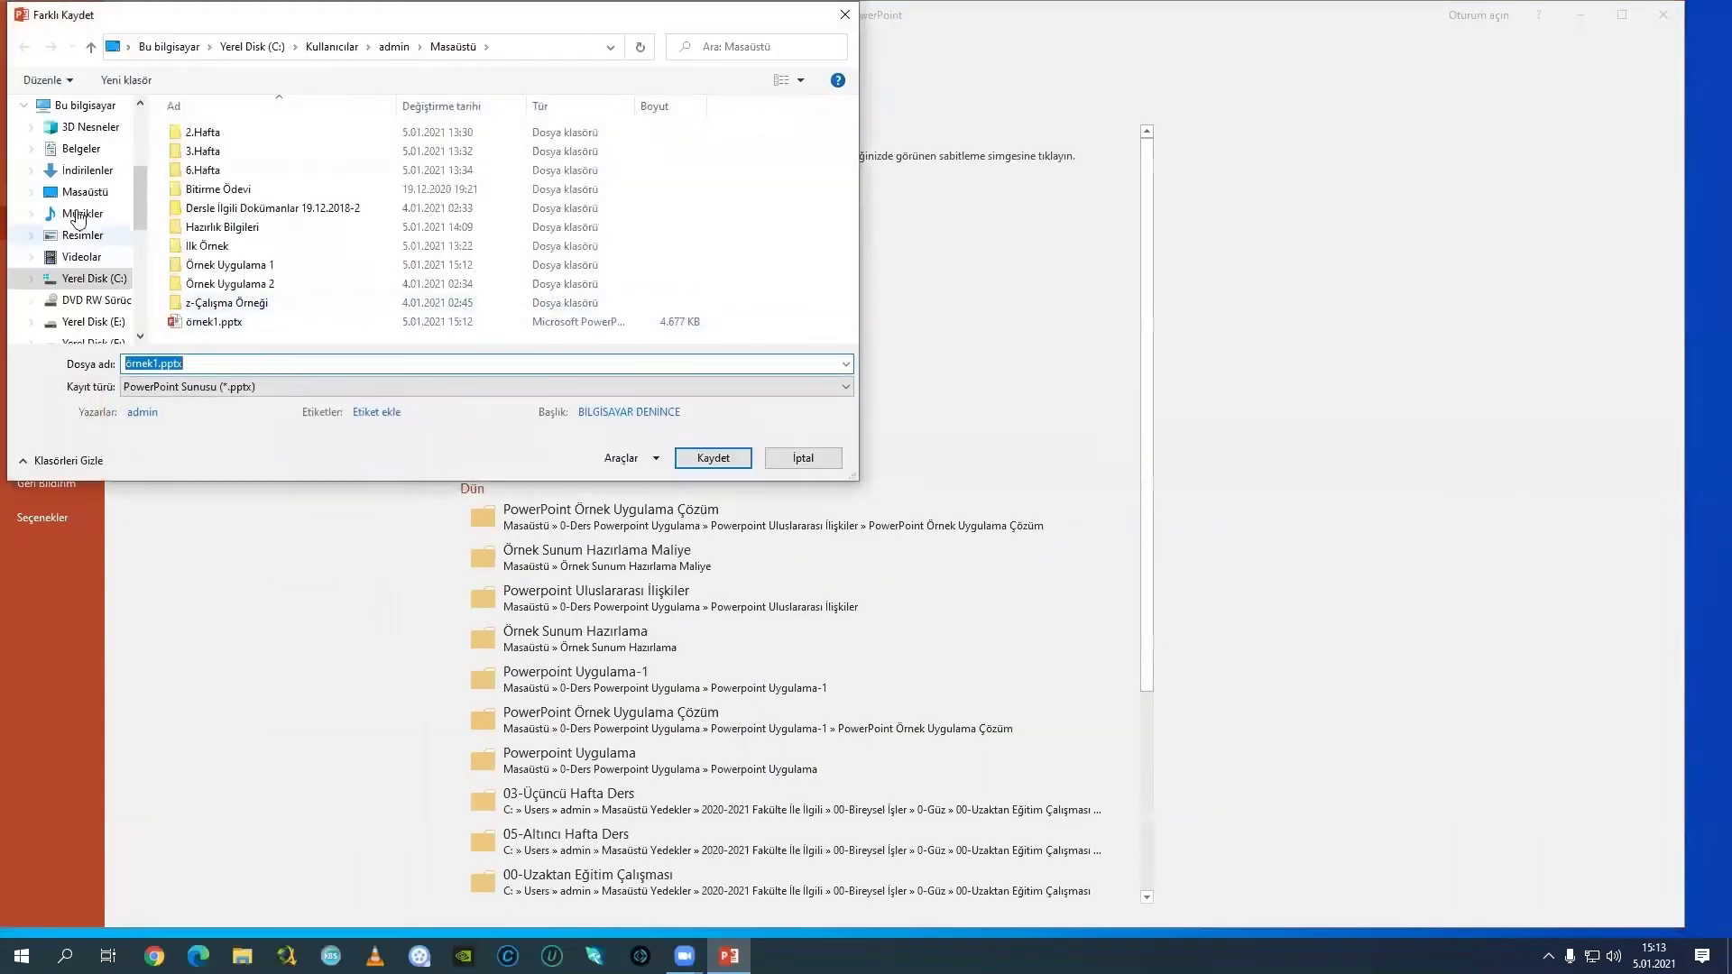
{"action": "left_click", "coordinate": [285, 386]}
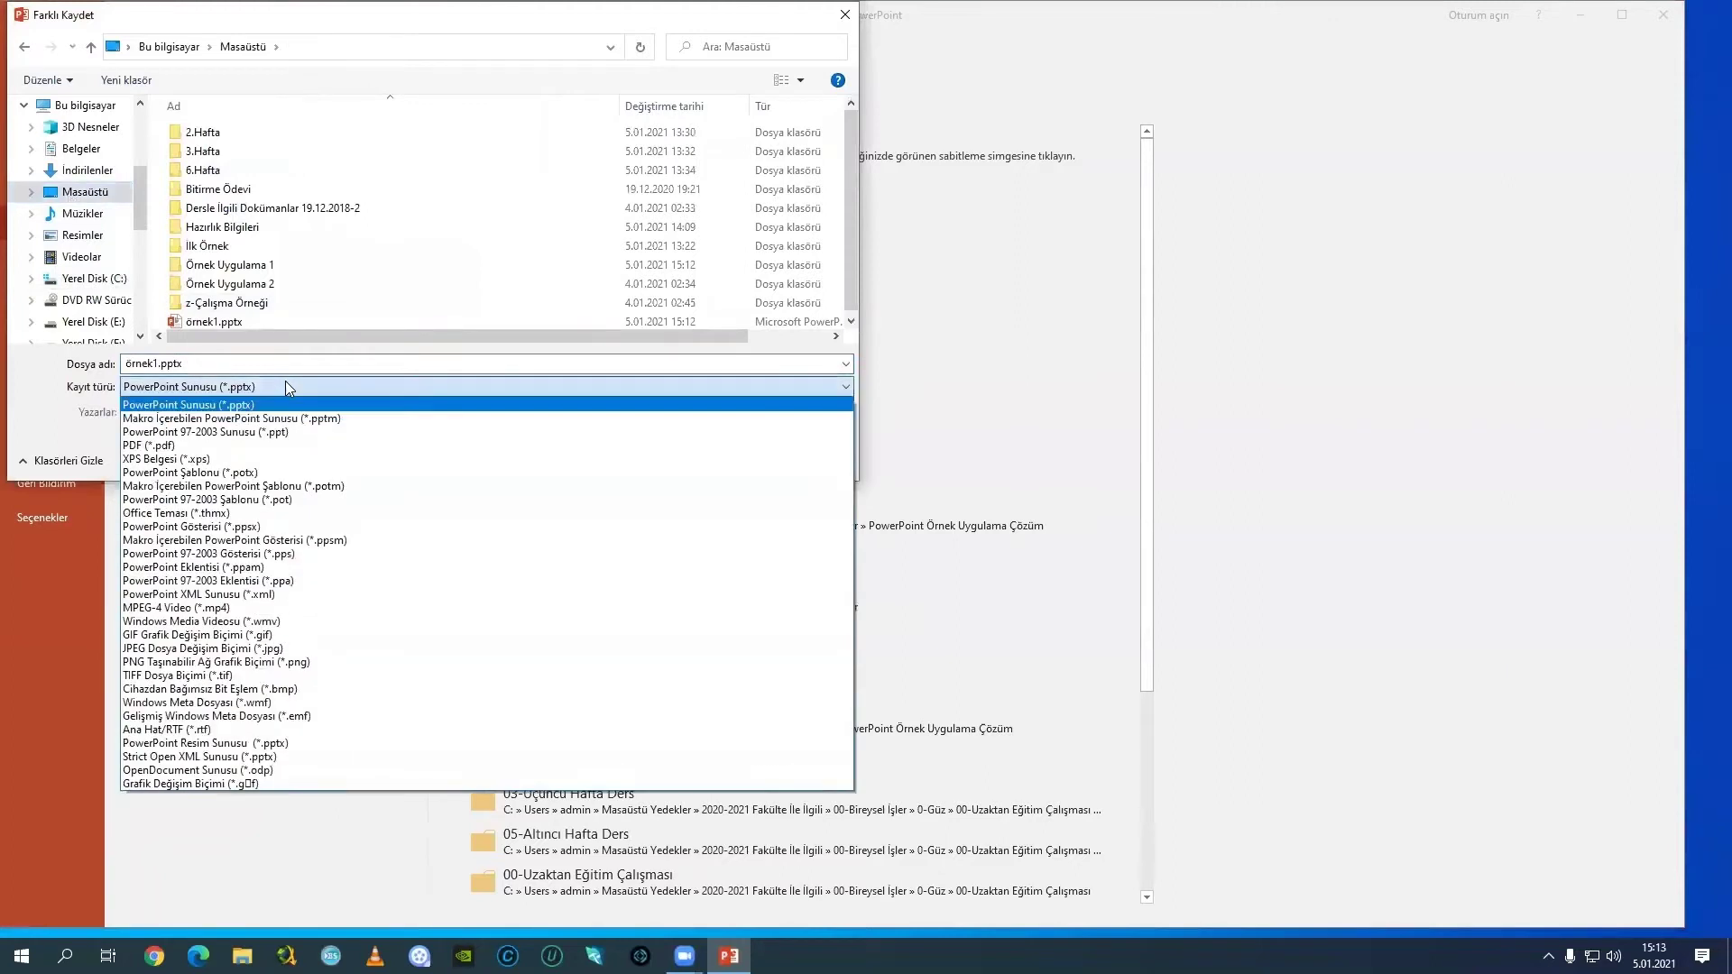
{"action": "left_click", "coordinate": [255, 527]}
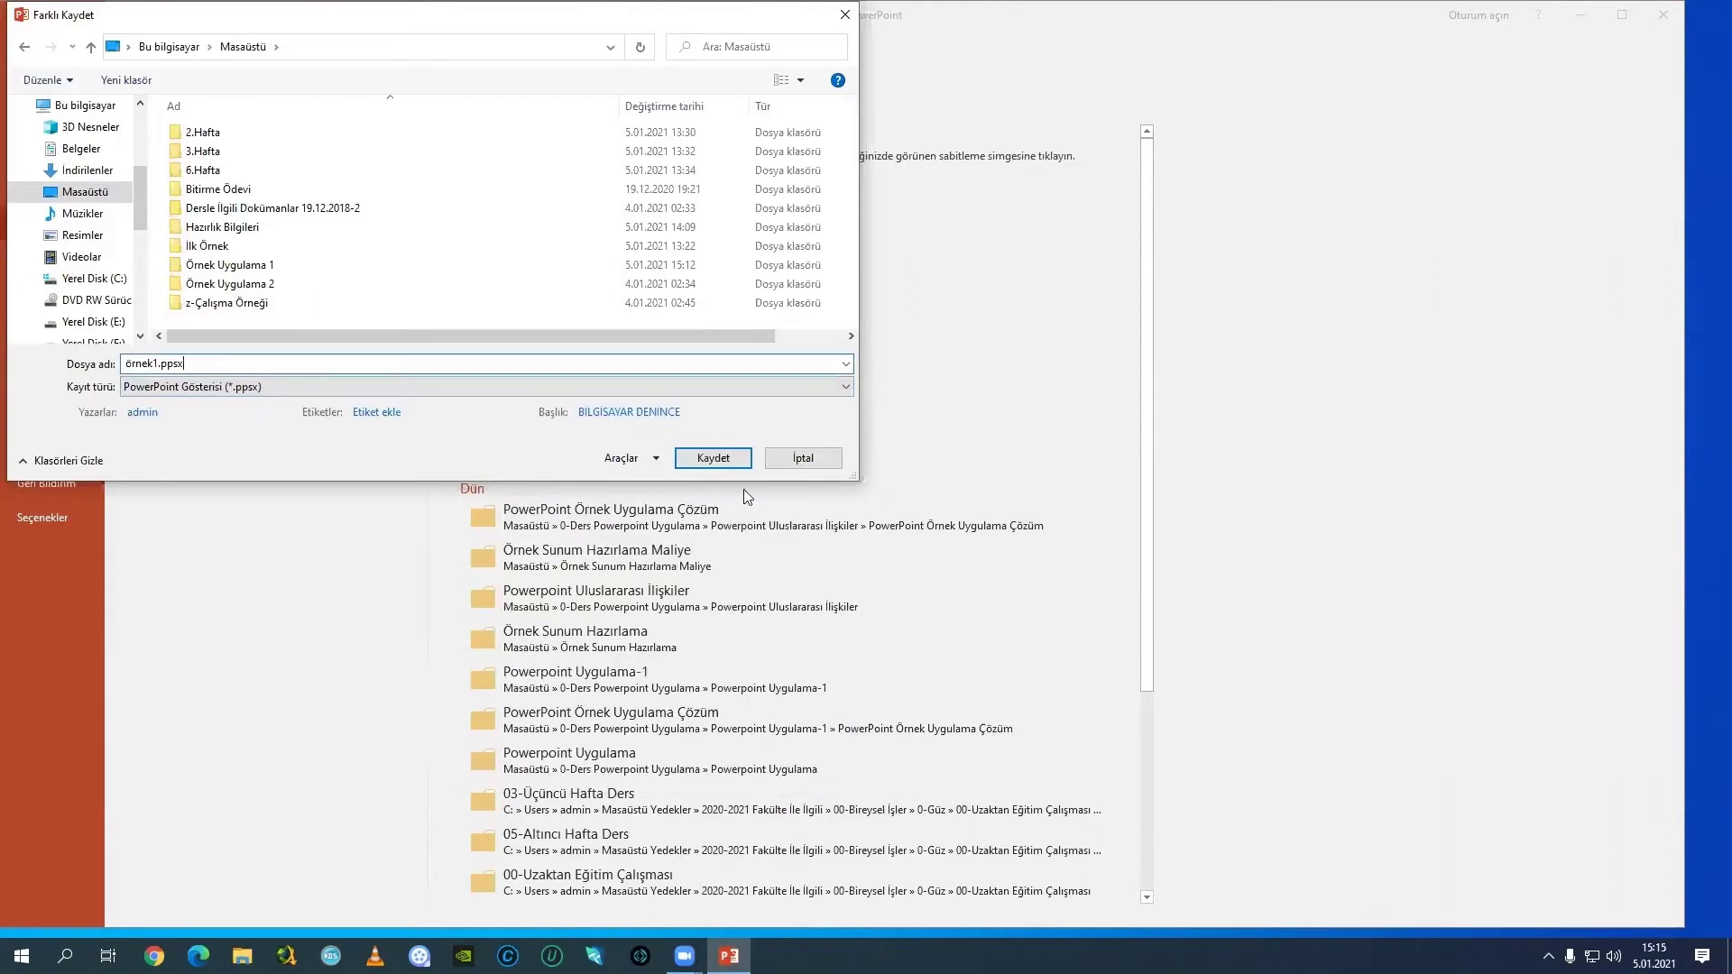
{"action": "left_click", "coordinate": [263, 386]}
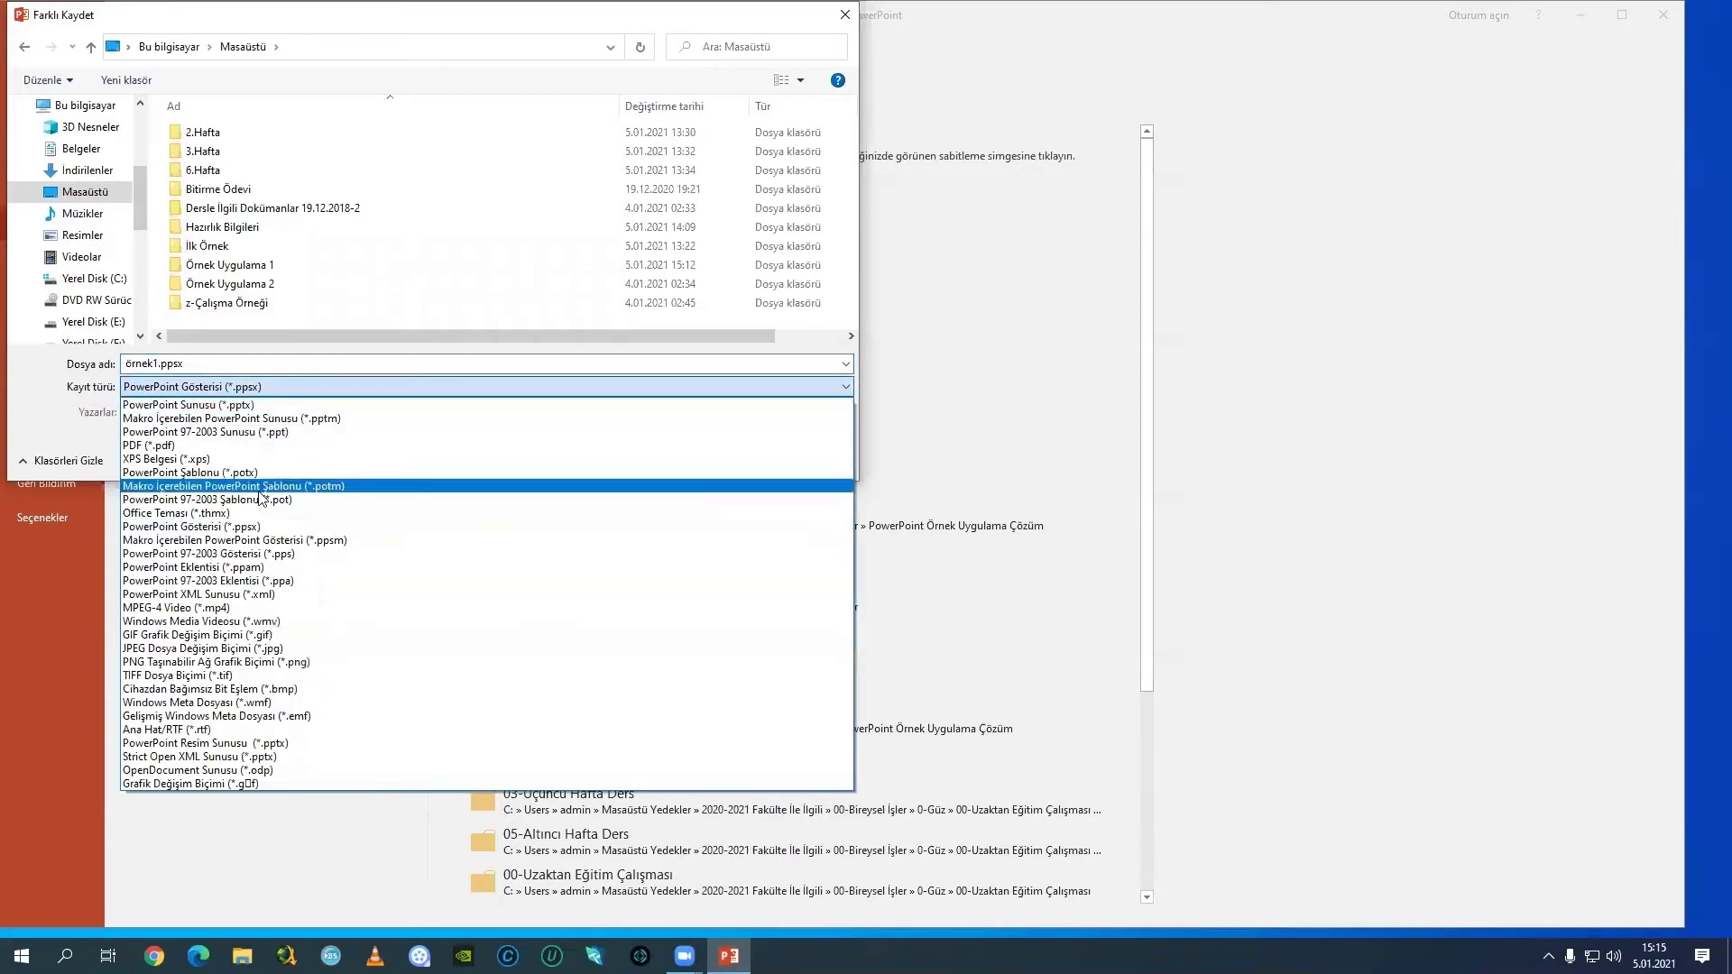
{"action": "left_click", "coordinate": [254, 527]}
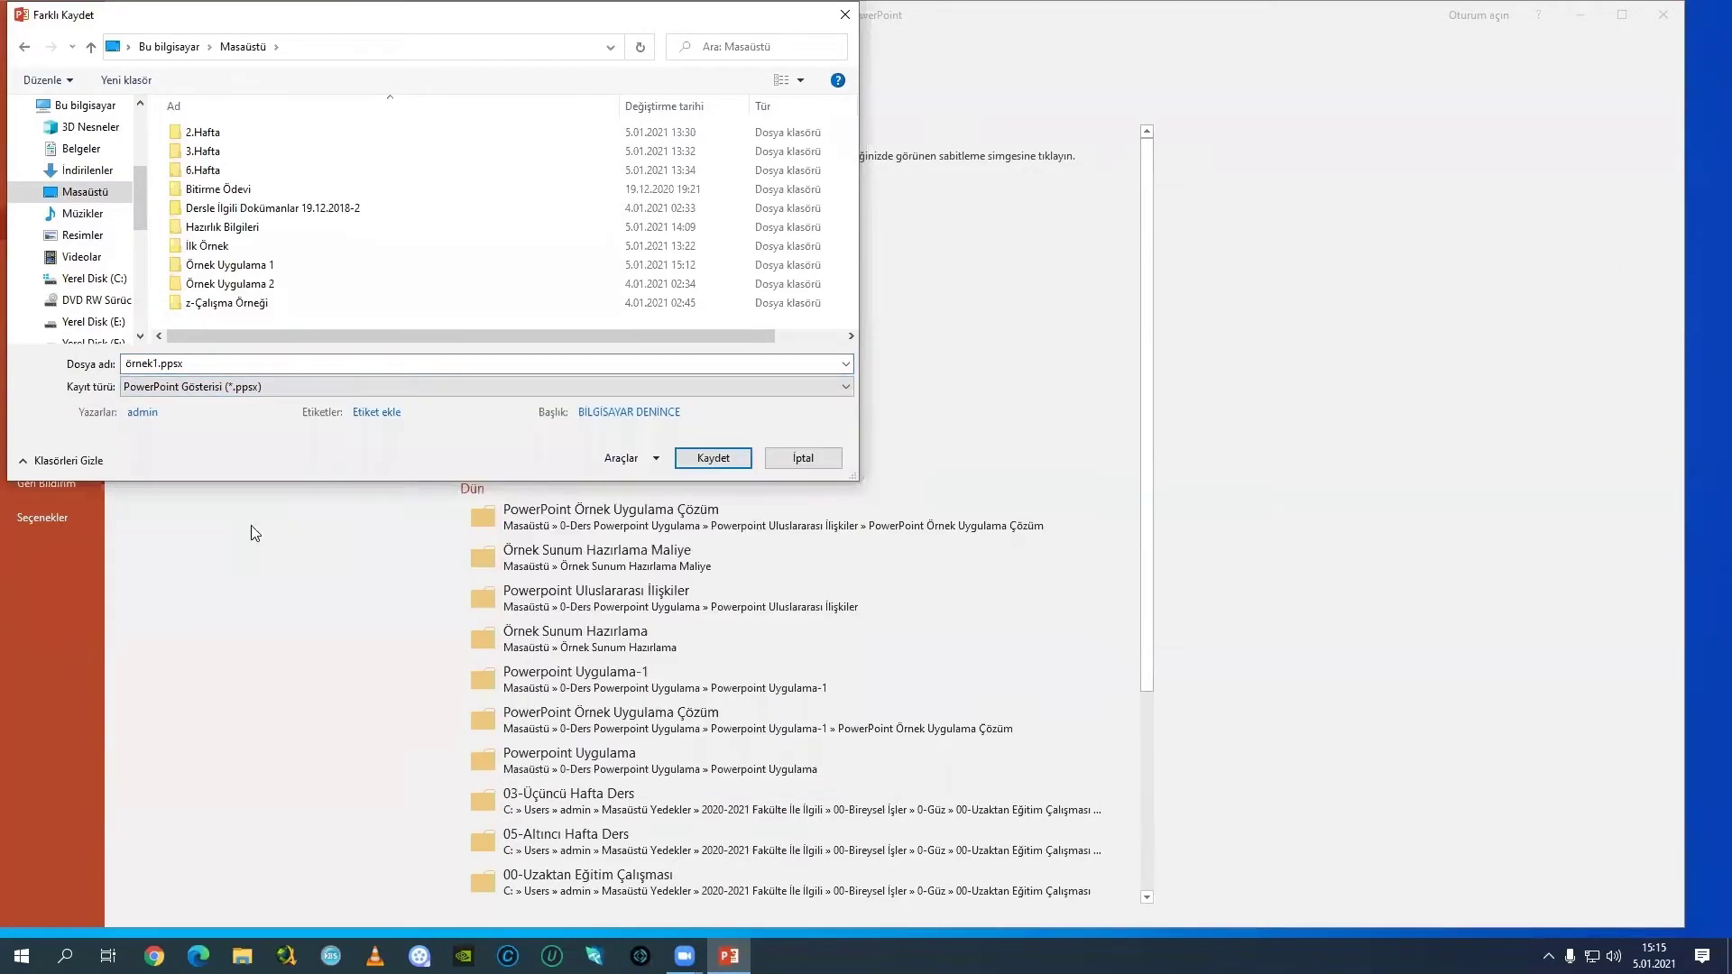
{"action": "left_click", "coordinate": [712, 458]}
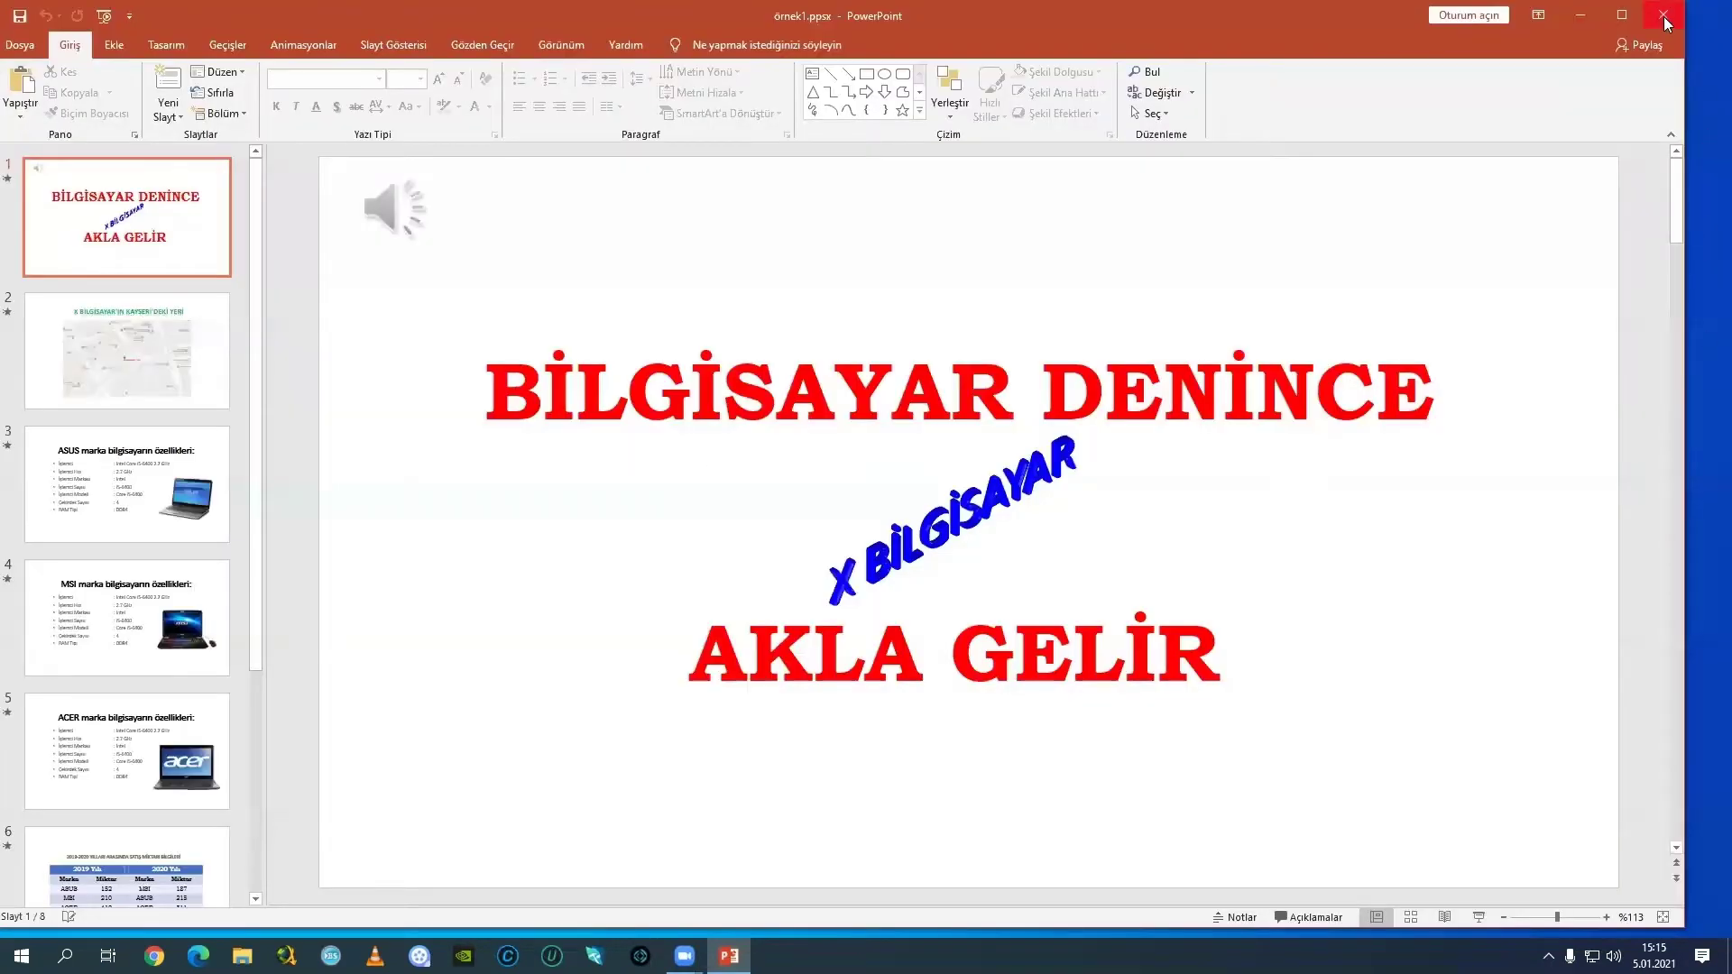
{"action": "left_click", "coordinate": [1664, 16]}
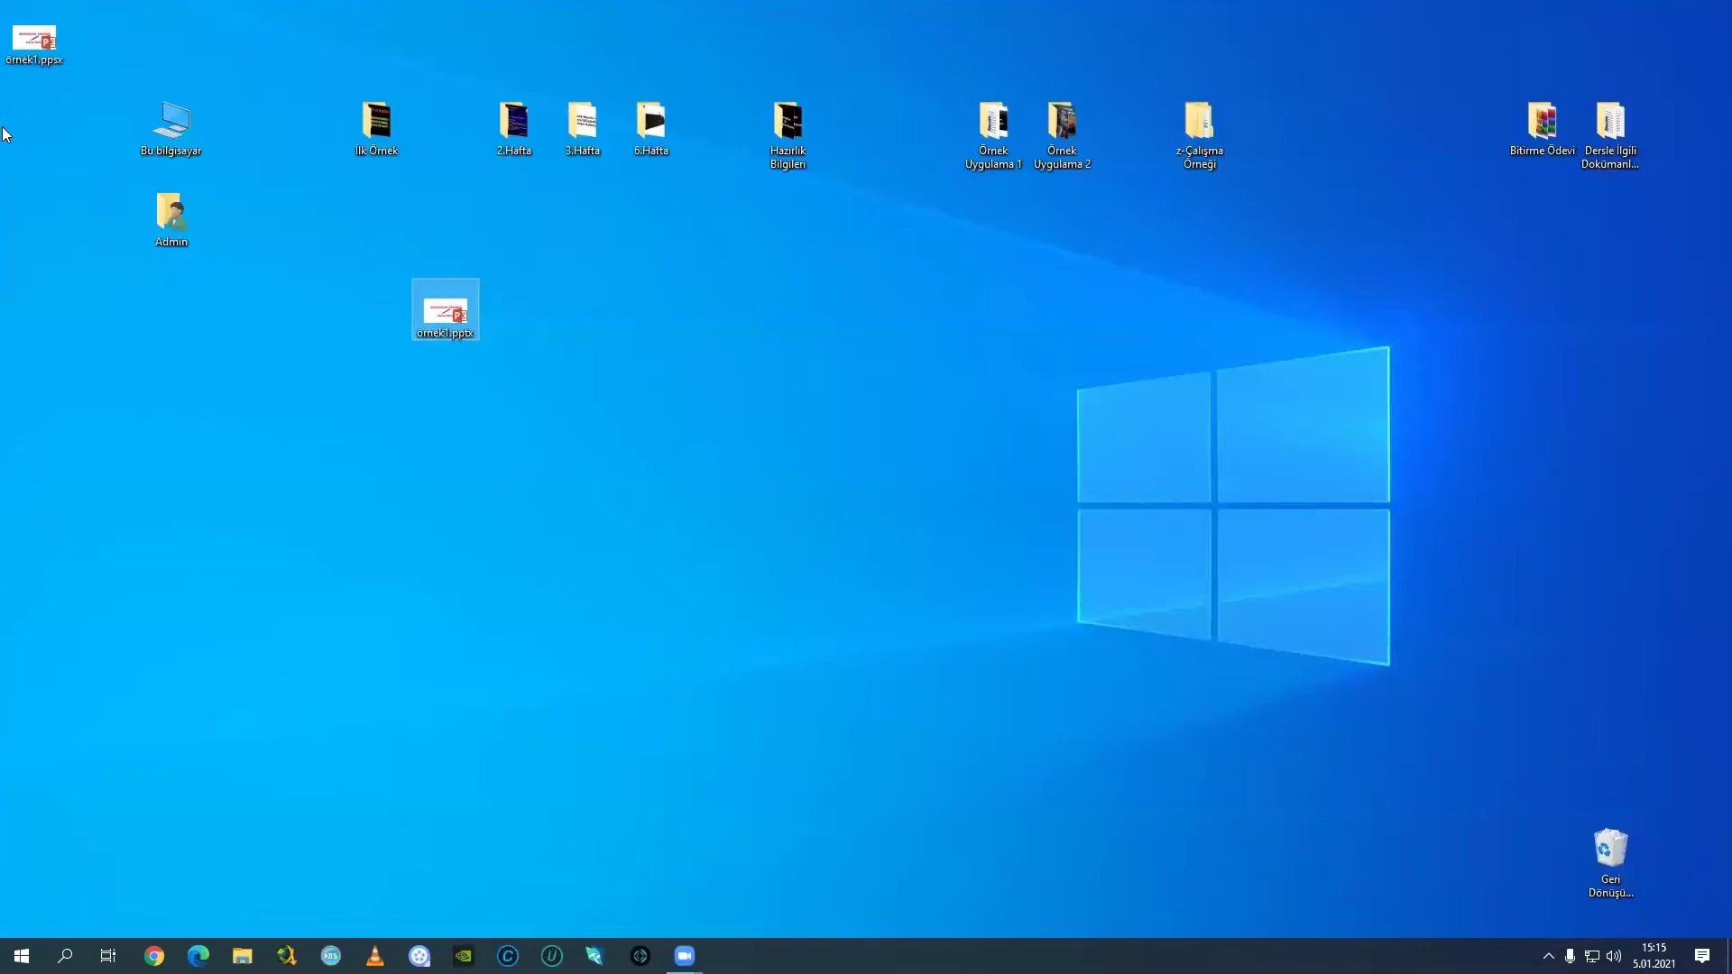
Place the örnek1.ppsx icon beside örnek1.pptx and check how each of the two files opens, closing each one again.
{"action": "left_click_drag", "start_coordinate": [34, 38], "coordinate": [541, 315]}
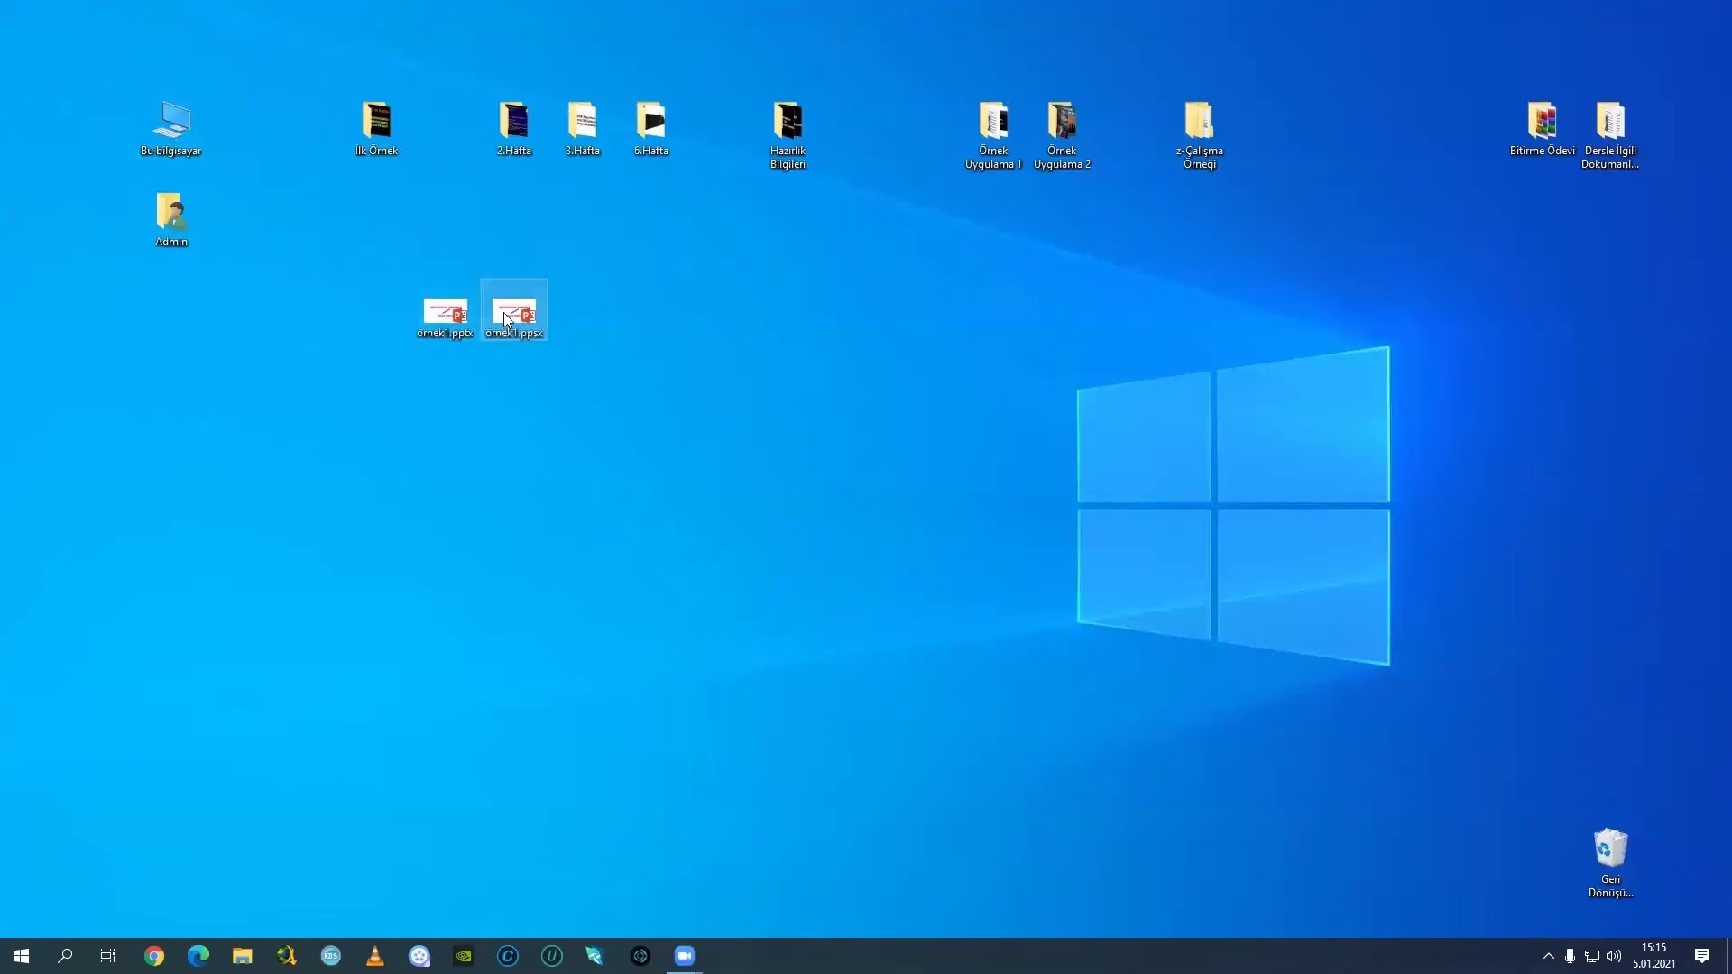
{"action": "double_click", "coordinate": [503, 312]}
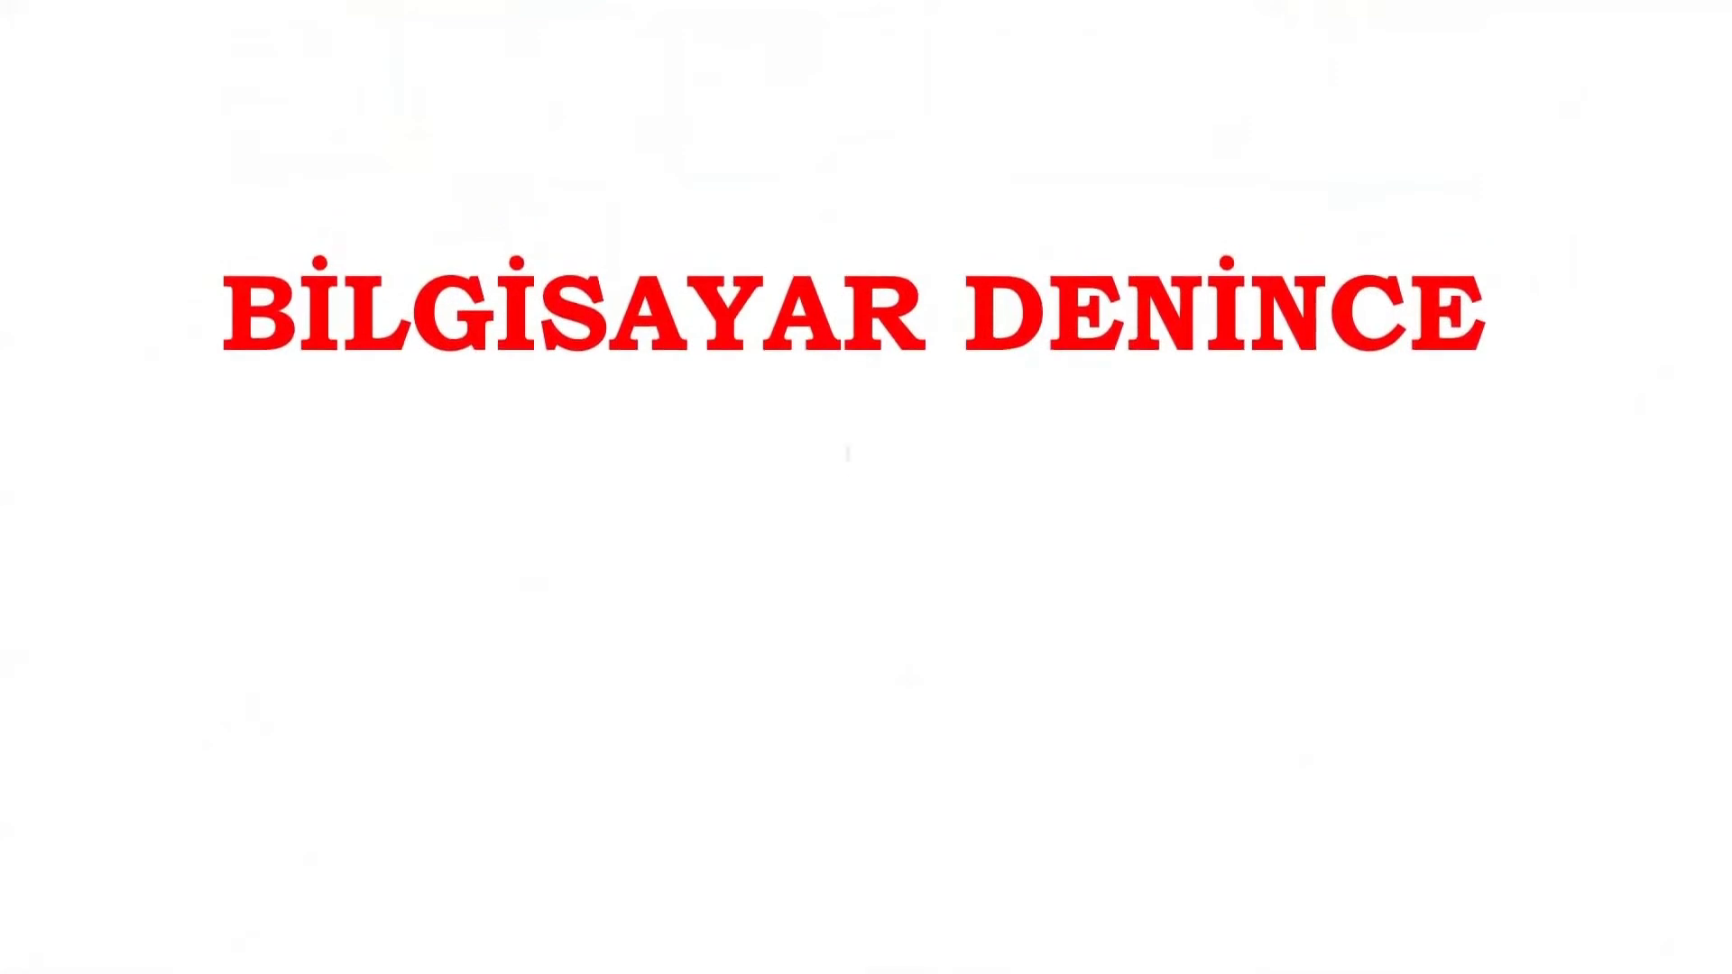
{"action": "key", "text": "Escape"}
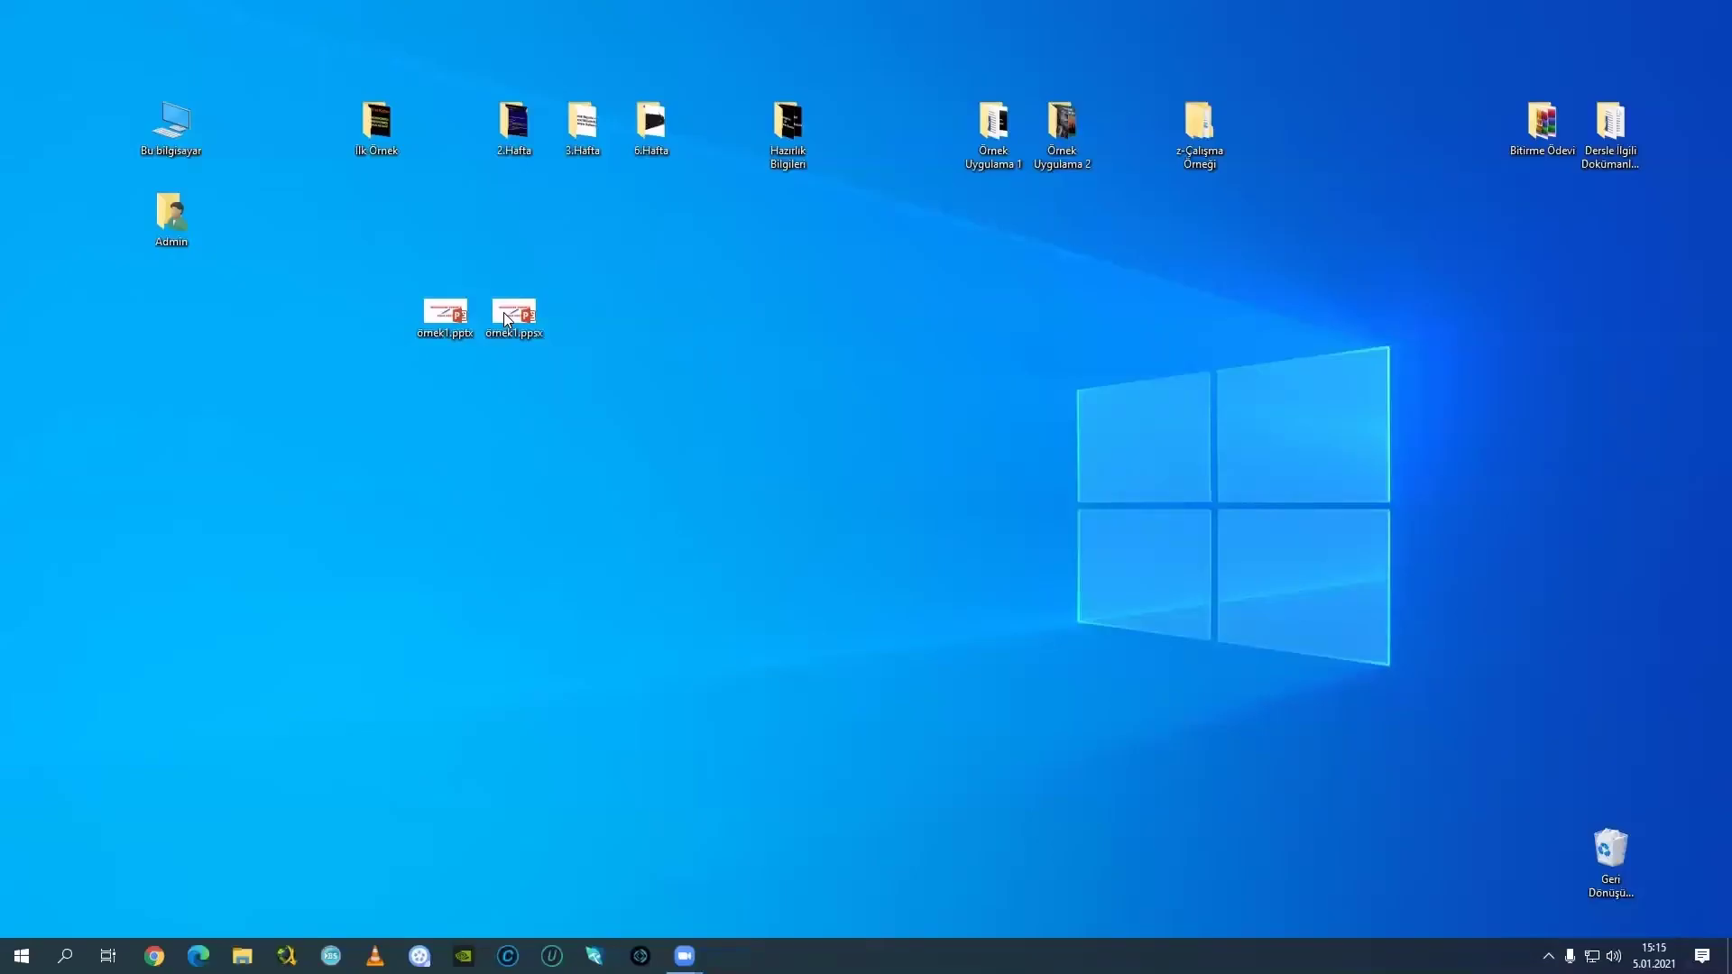
{"action": "left_click_drag", "start_coordinate": [503, 313], "coordinate": [595, 325]}
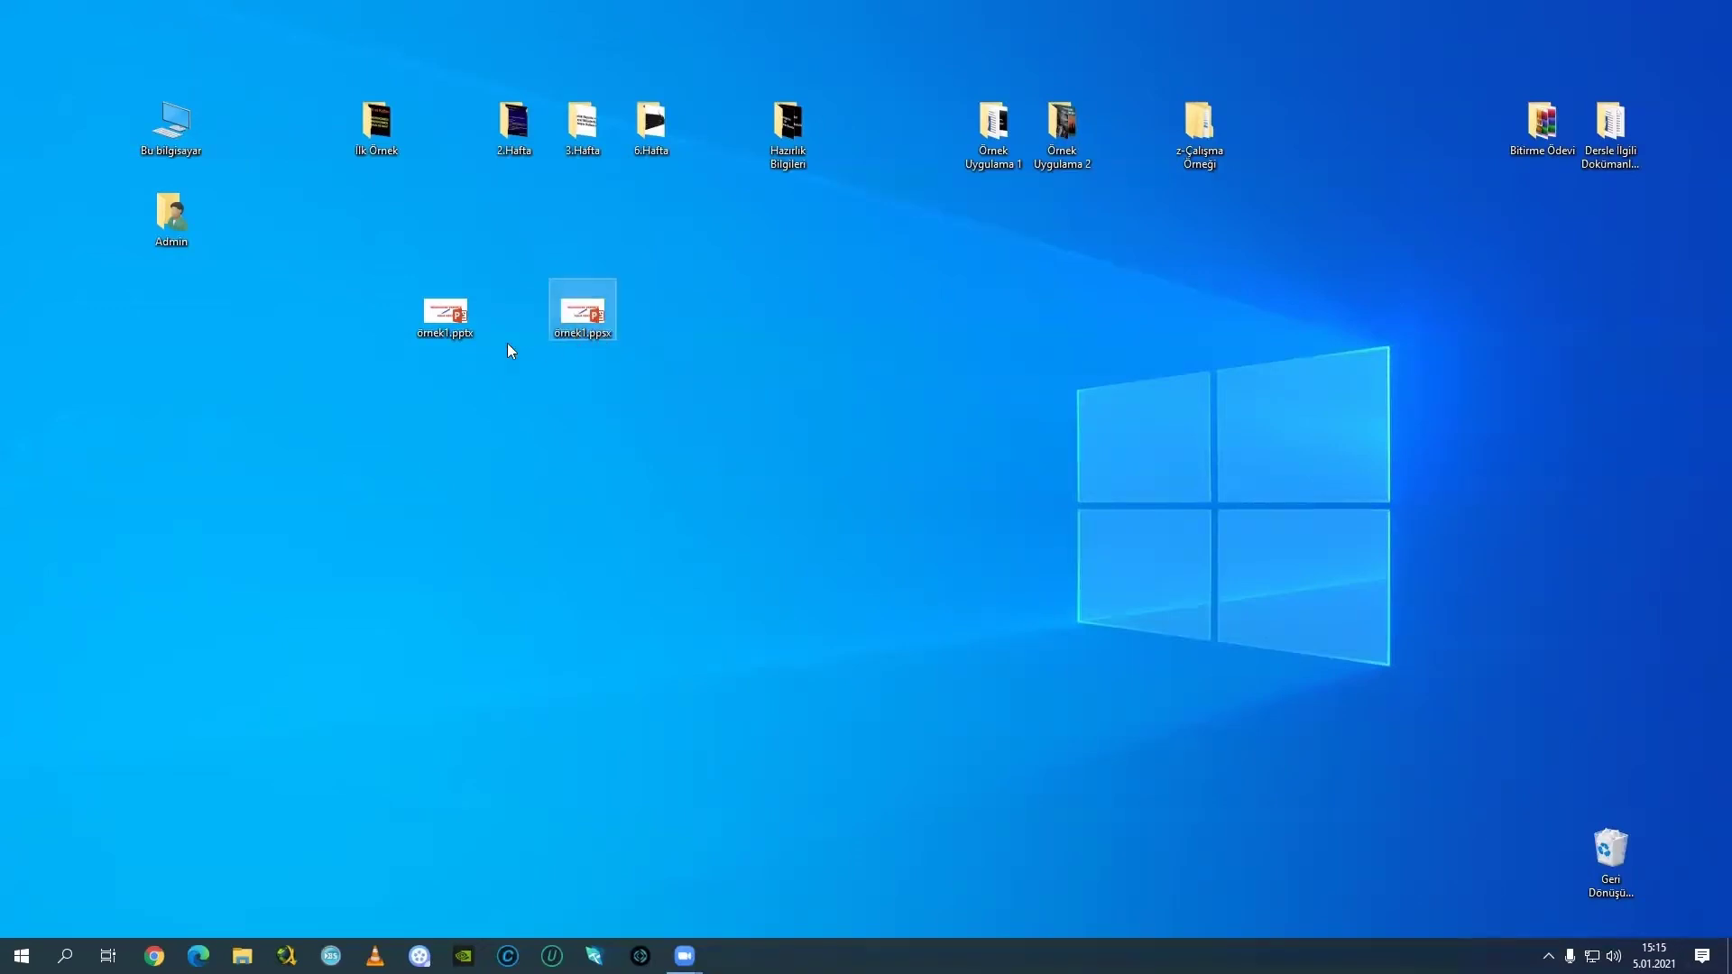
{"action": "double_click", "coordinate": [433, 316]}
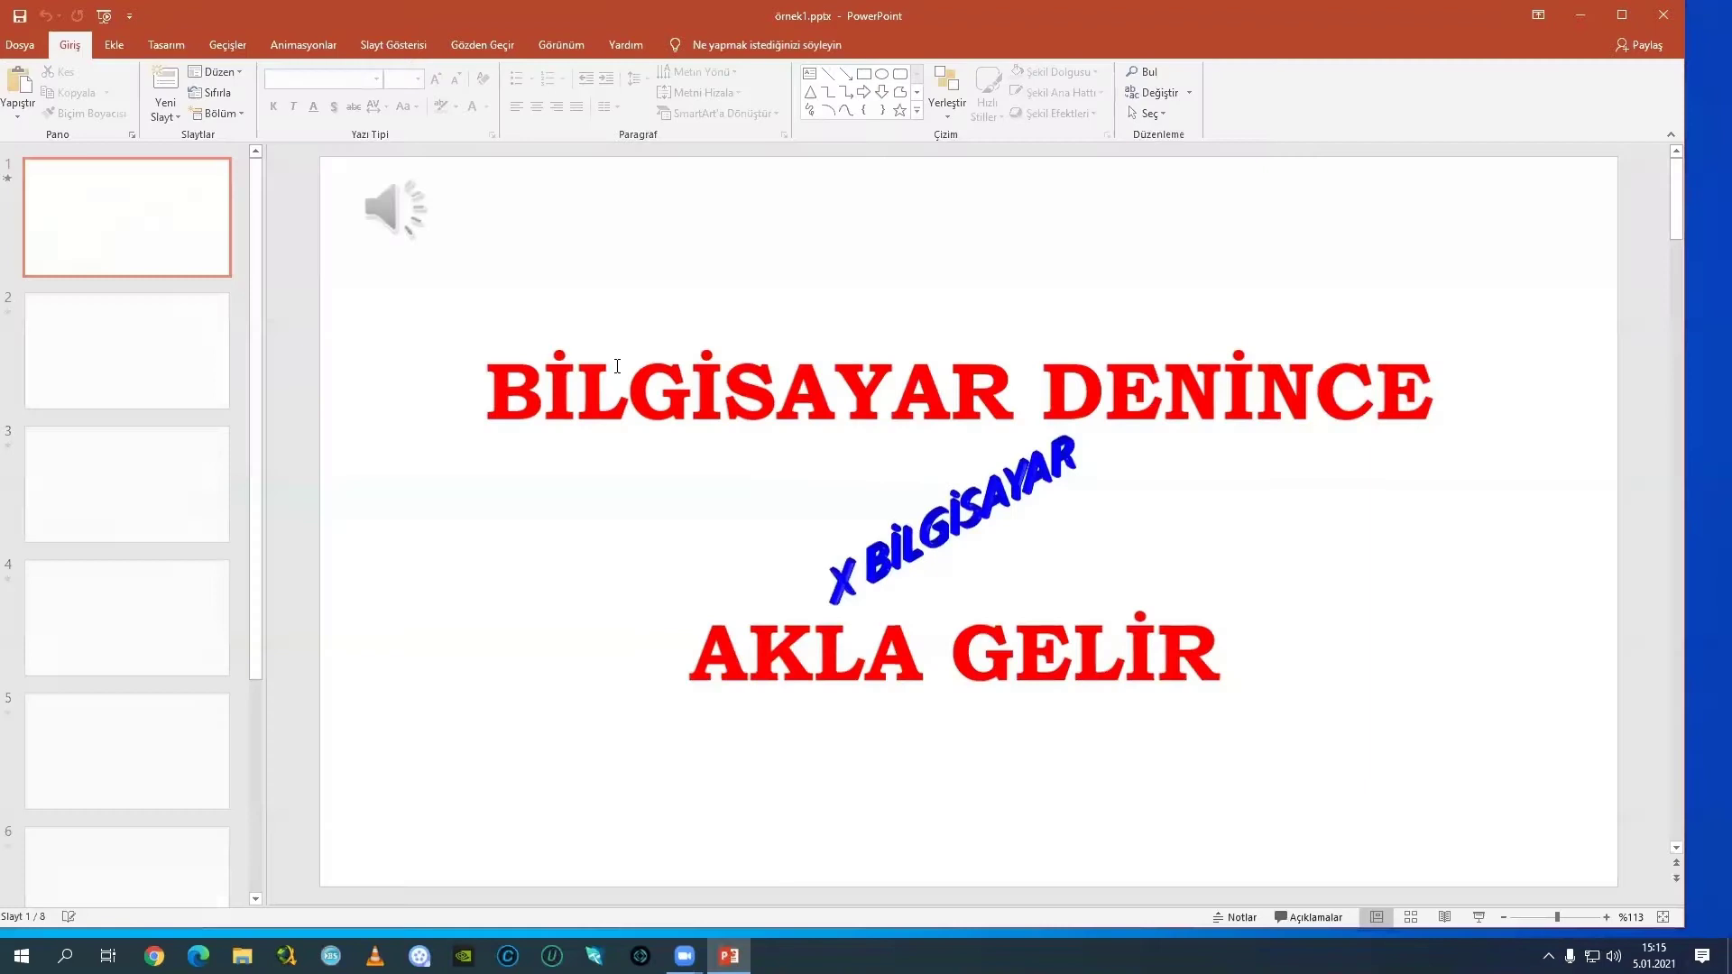
{"action": "left_click", "coordinate": [1652, 23]}
{"action": "left_click_drag", "start_coordinate": [578, 316], "coordinate": [513, 309]}
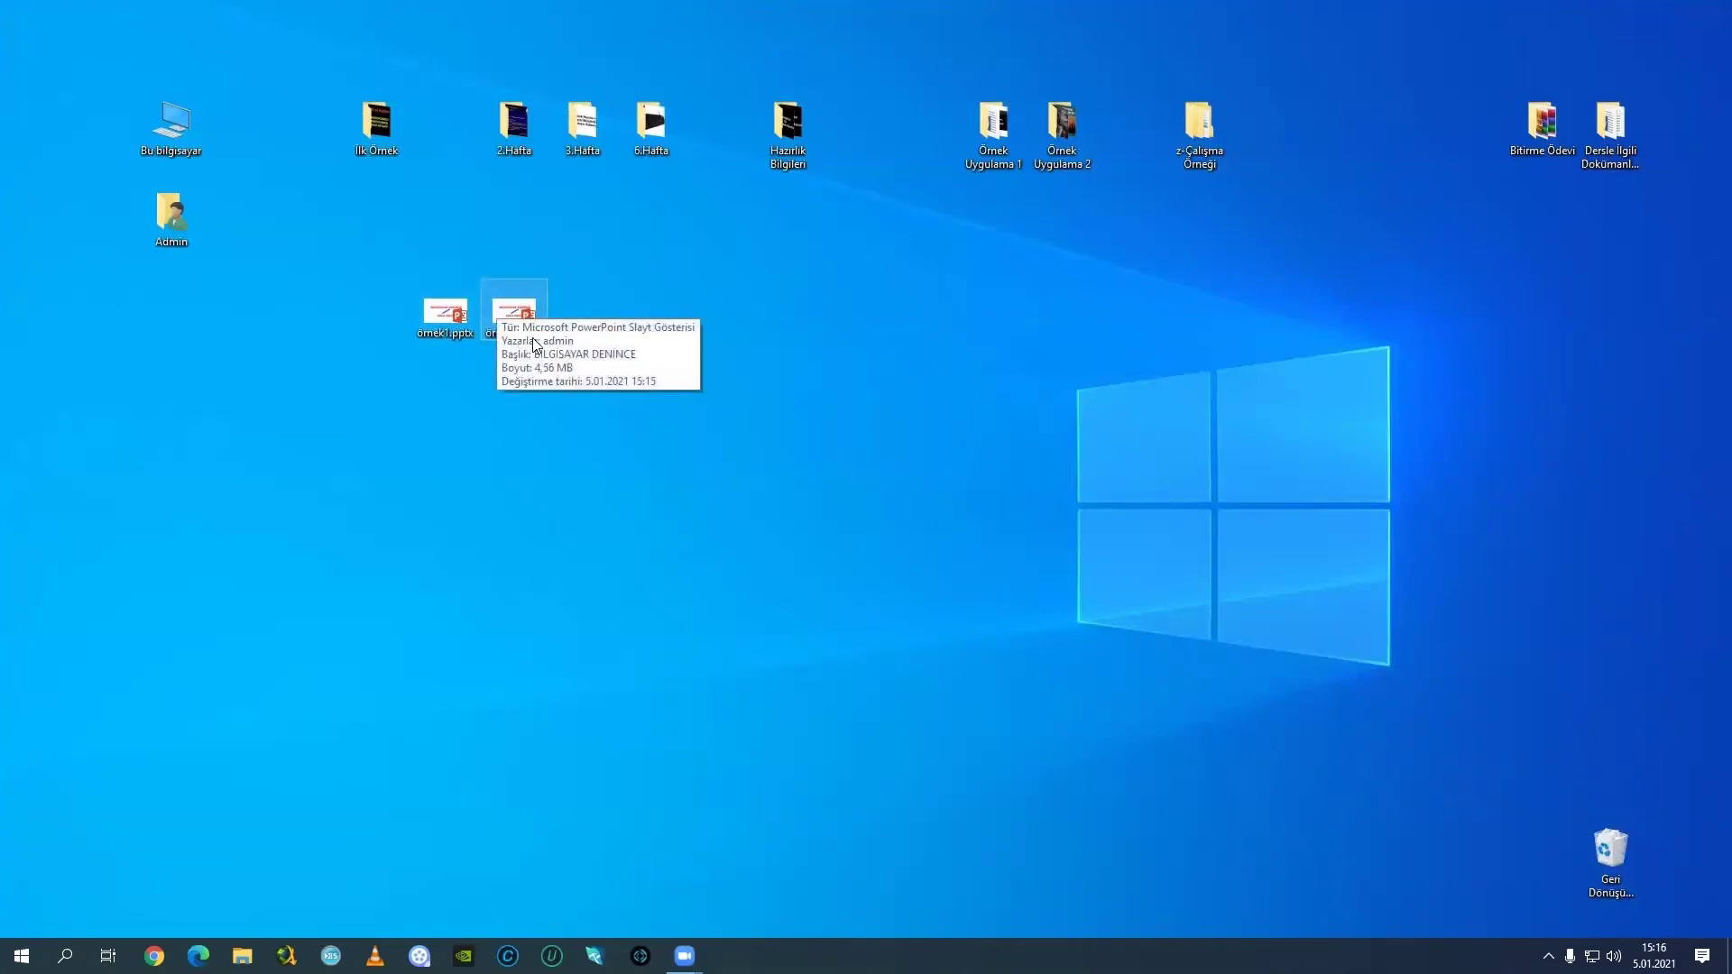
Compare the file type information of örnek1.pptx and örnek1.ppsx, and move the örnek1.ppsx icon one place away from the other.
{"action": "left_click", "coordinate": [446, 333]}
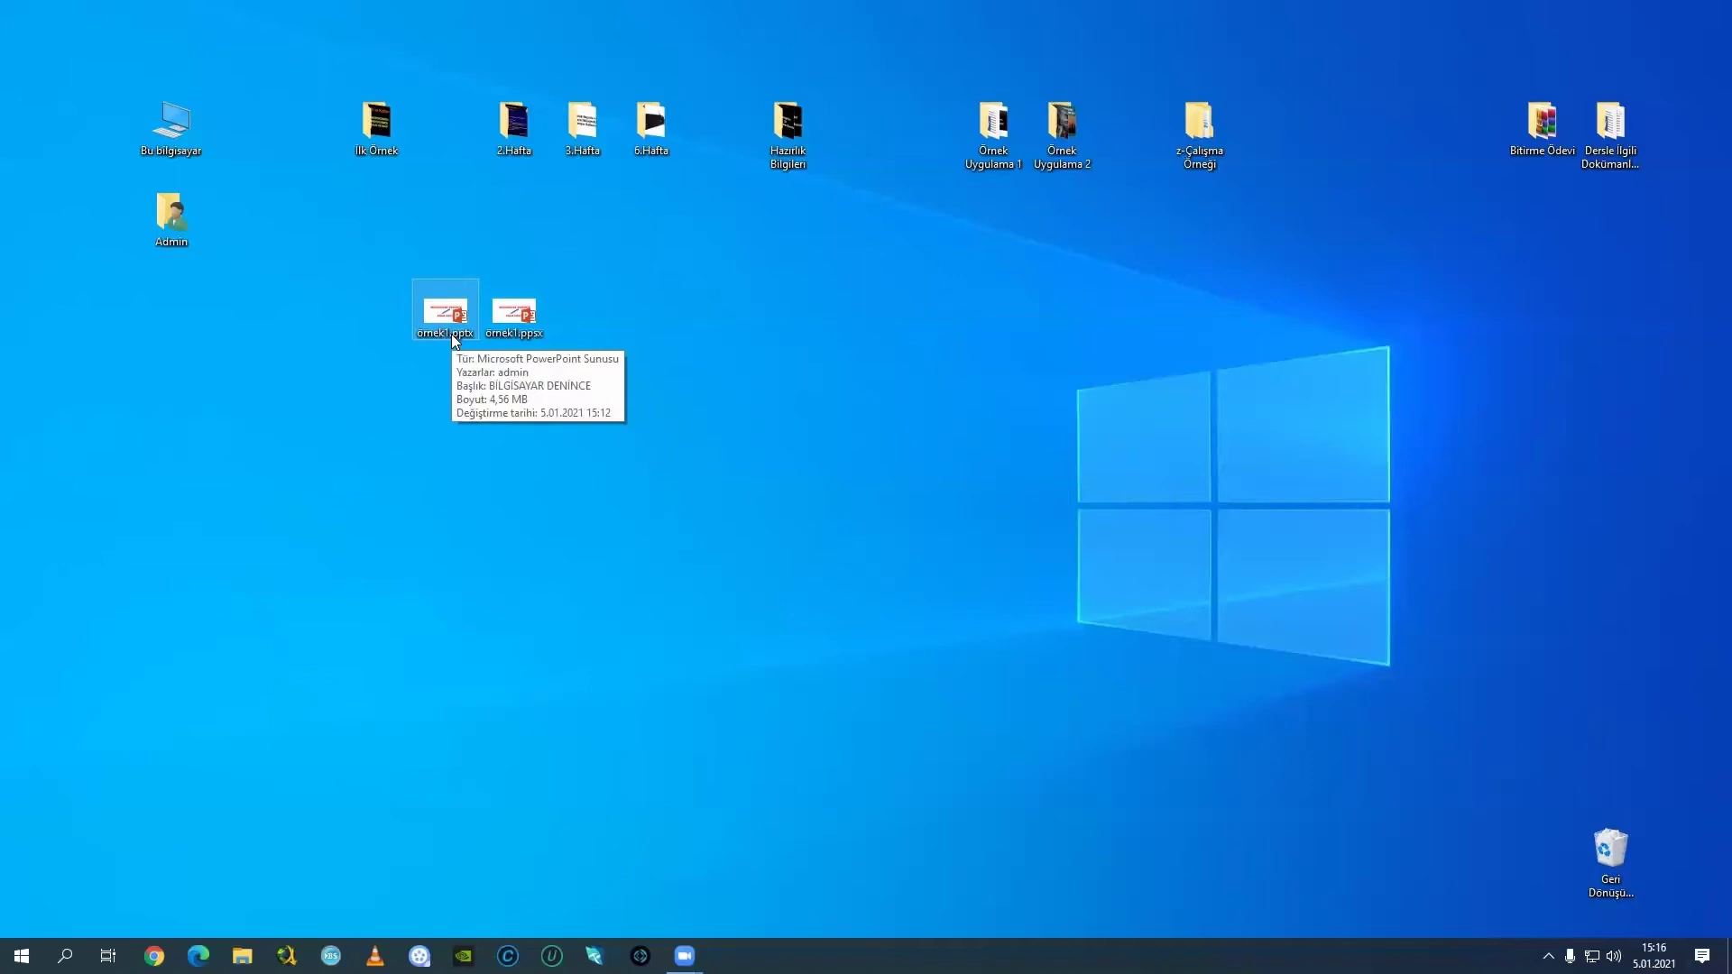
{"action": "left_click", "coordinate": [504, 312]}
{"action": "mouse_move", "coordinate": [513, 318]}
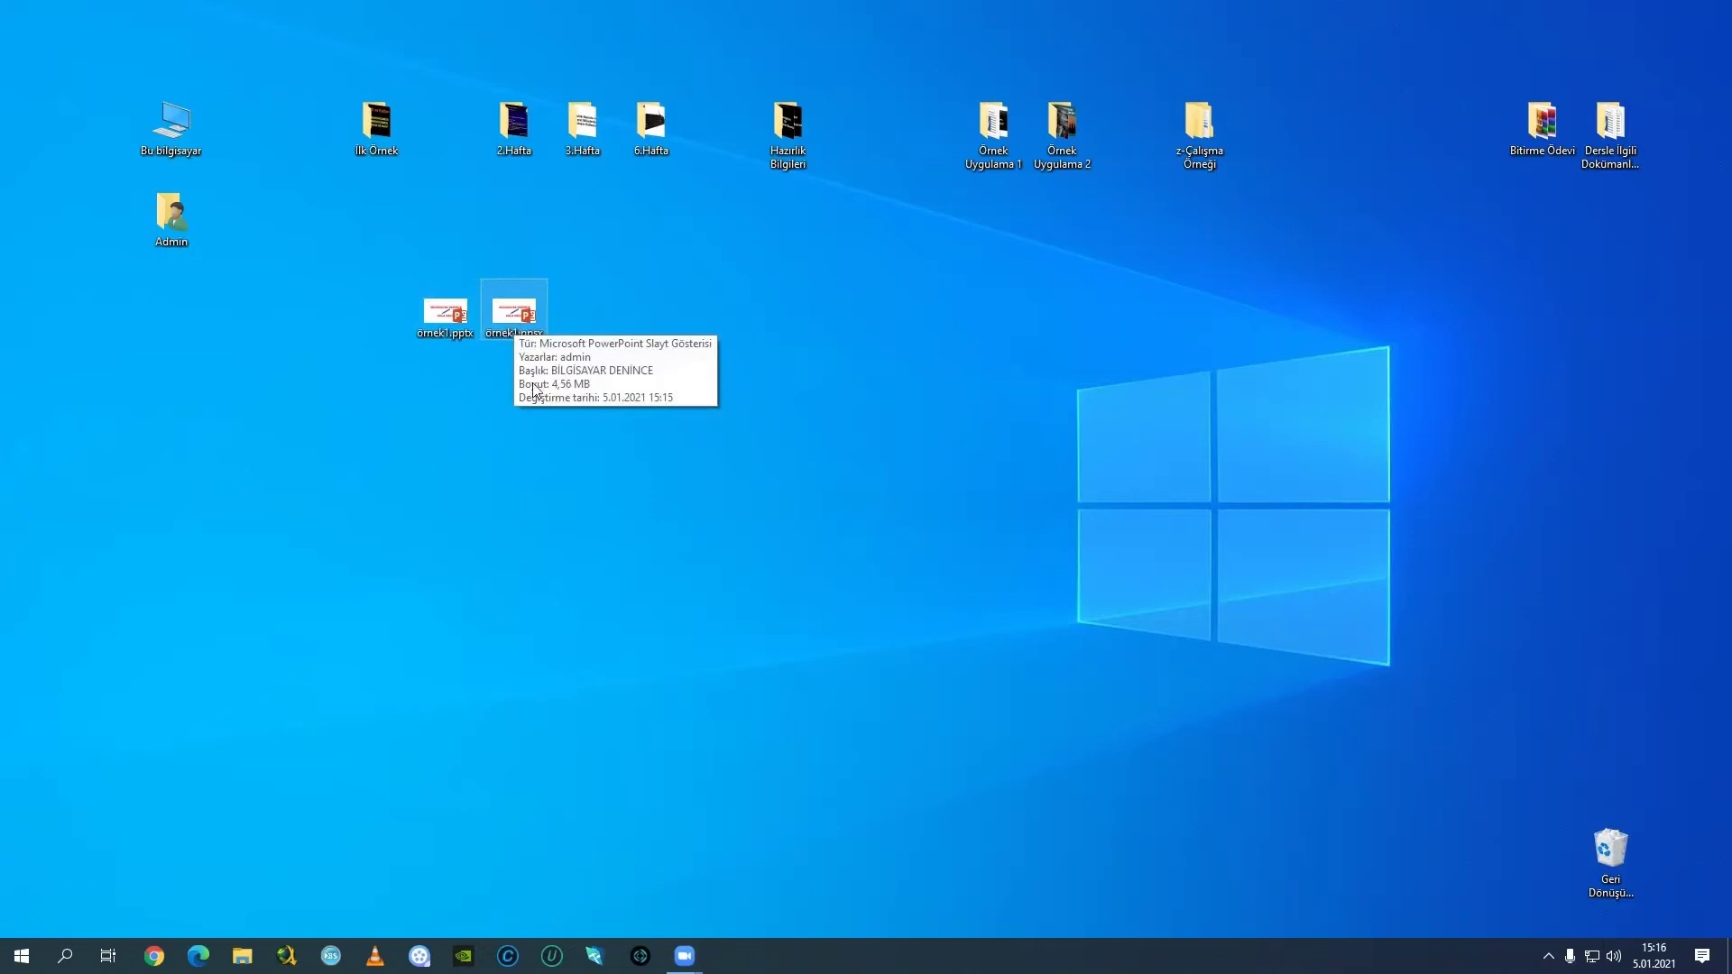
{"action": "left_click", "coordinate": [552, 460]}
{"action": "left_click_drag", "start_coordinate": [546, 316], "coordinate": [585, 313]}
{"action": "mouse_move", "coordinate": [585, 314]}
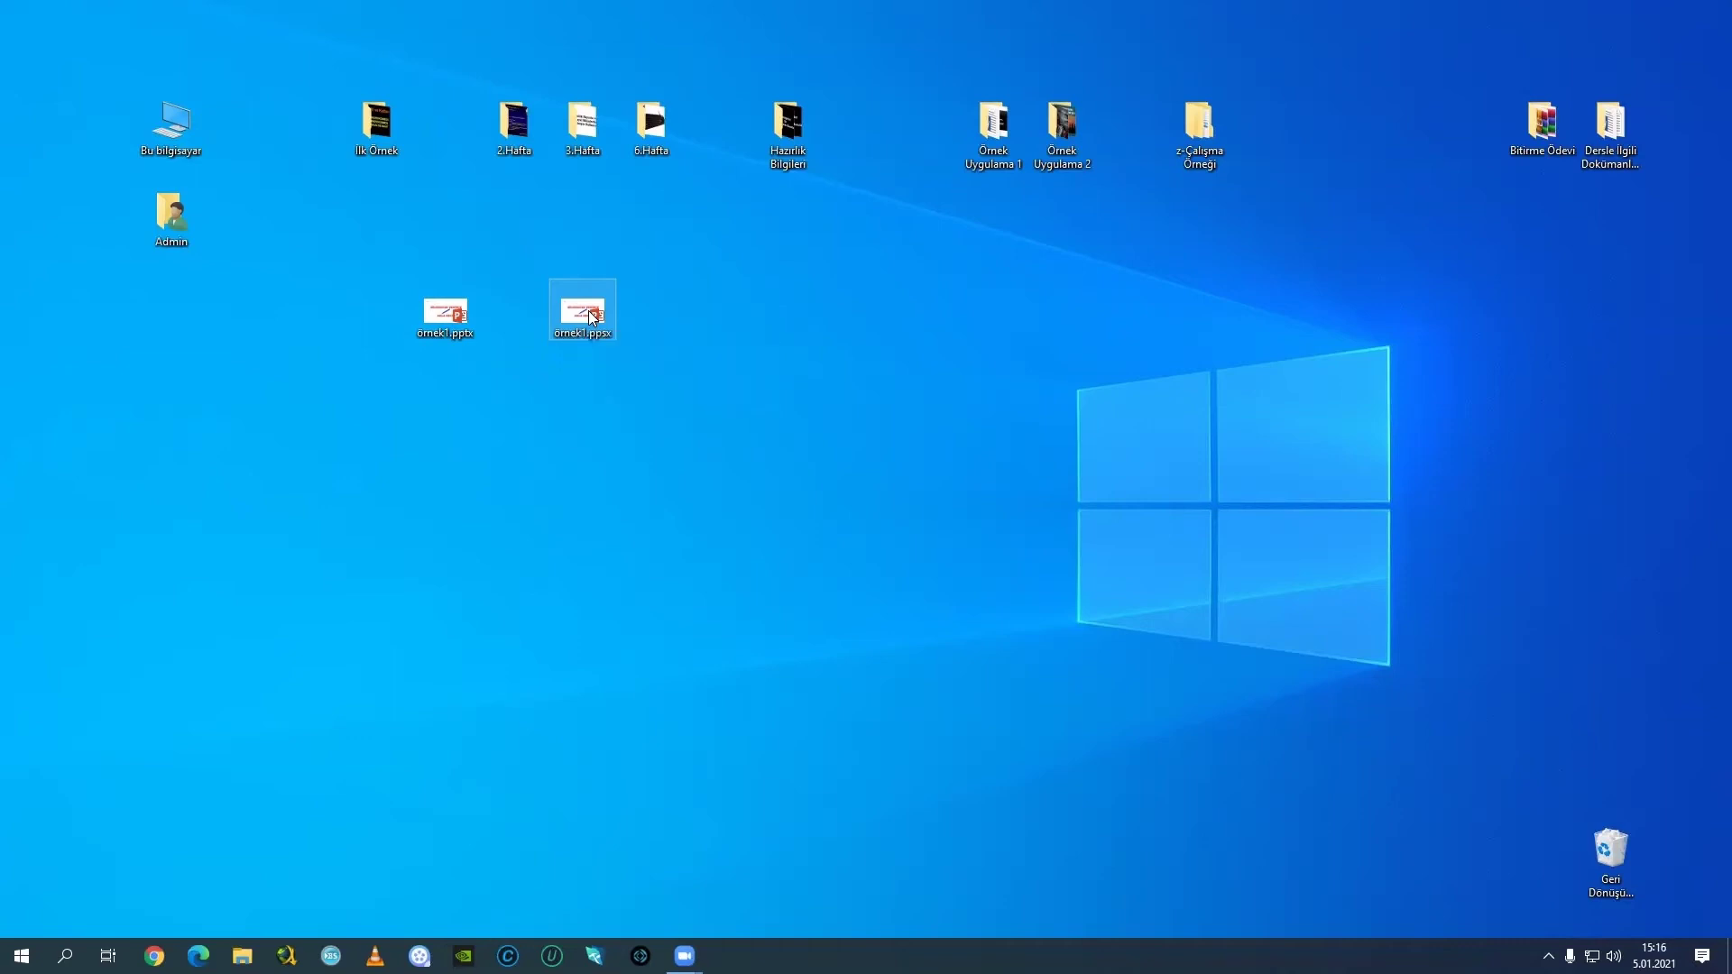
Start the örnek1.ppsx slide show directly and again through the Birlikte aç option, ending the show each time.
{"action": "double_click", "coordinate": [593, 316]}
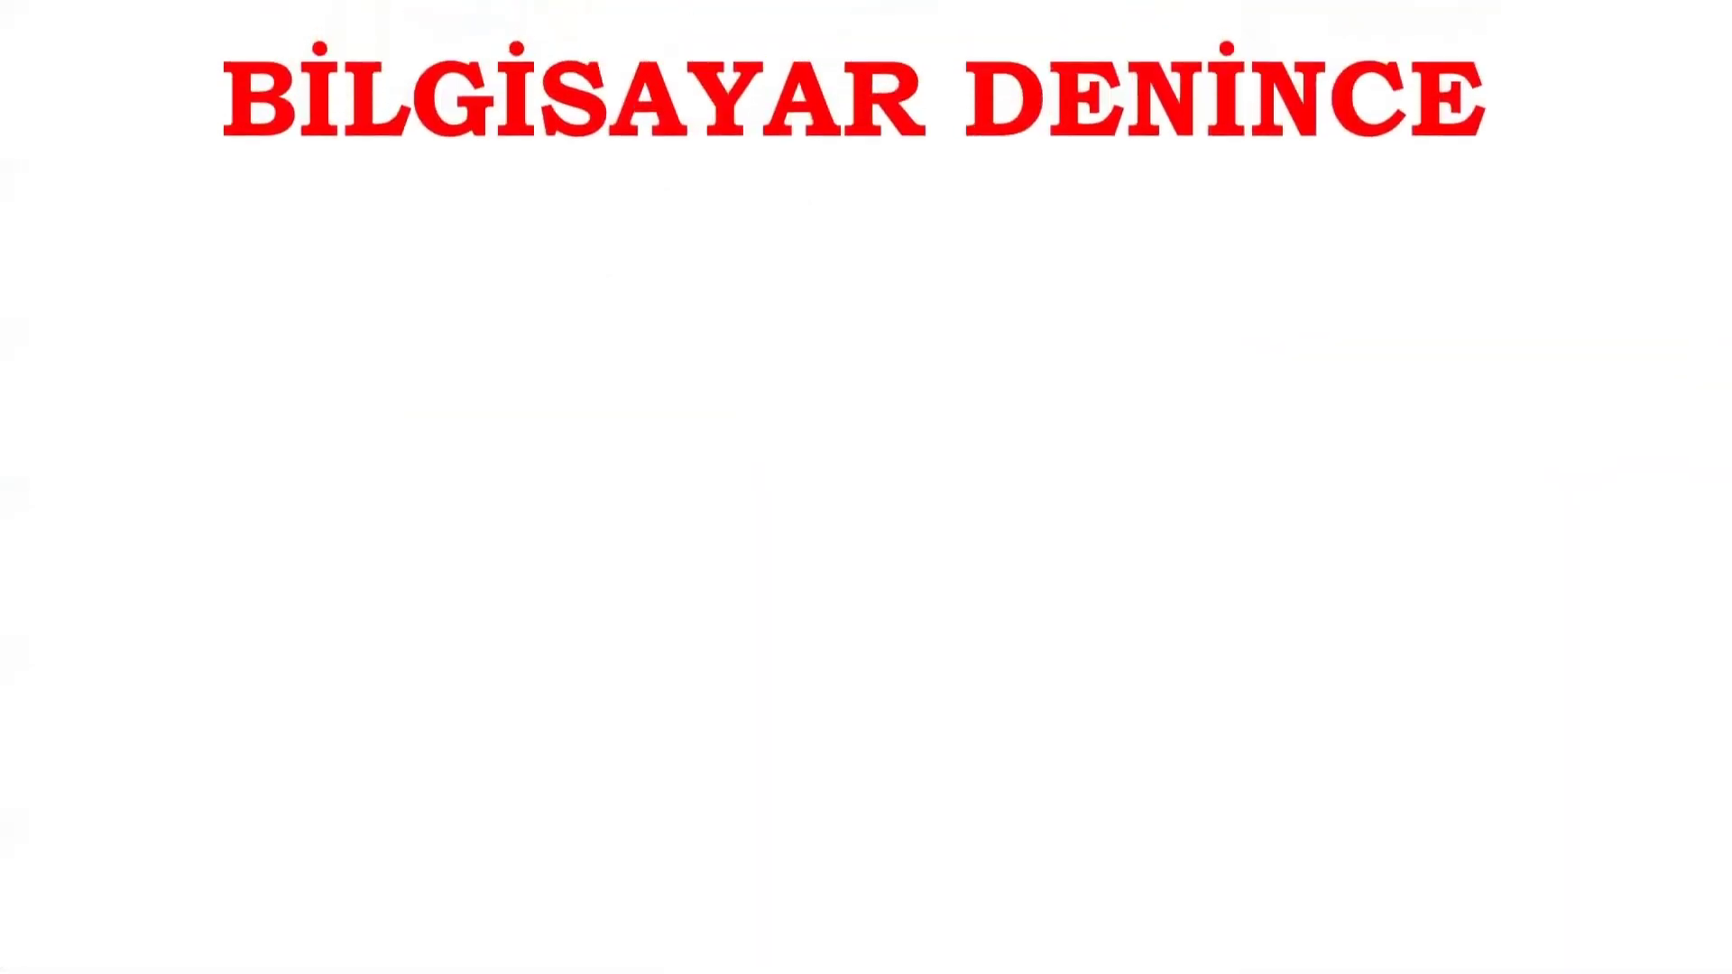
{"action": "key", "text": "Escape"}
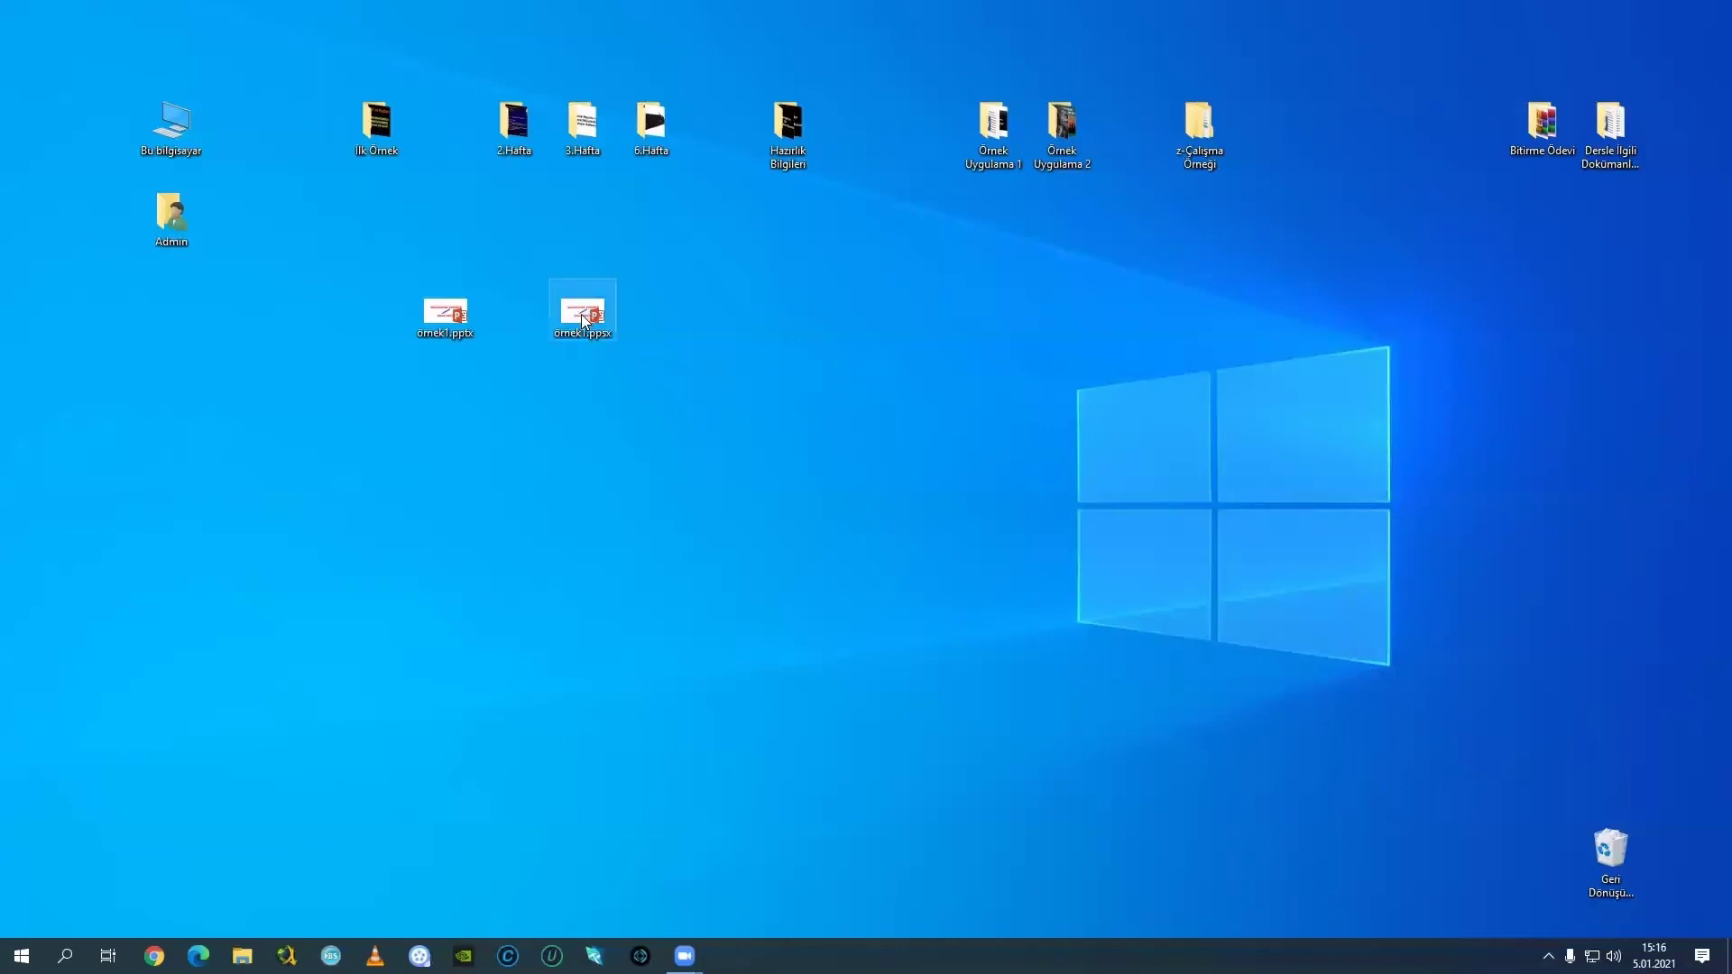
{"action": "right_click", "coordinate": [579, 310]}
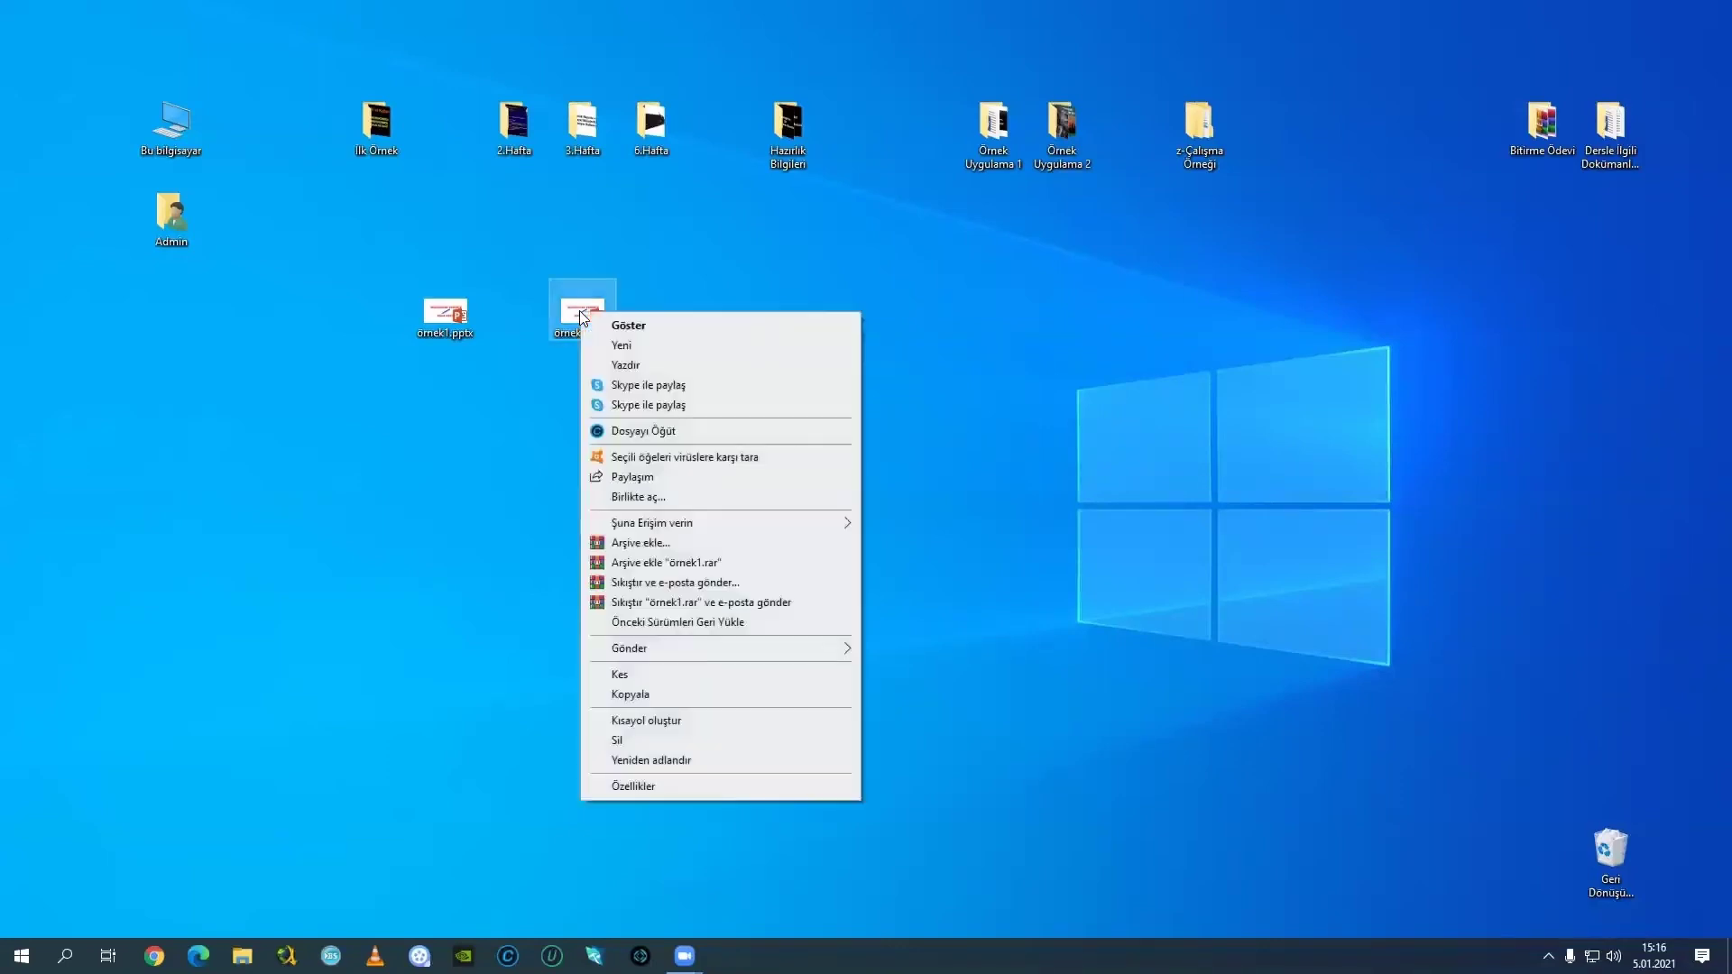
{"action": "left_click", "coordinate": [621, 501]}
{"action": "left_click", "coordinate": [905, 564]}
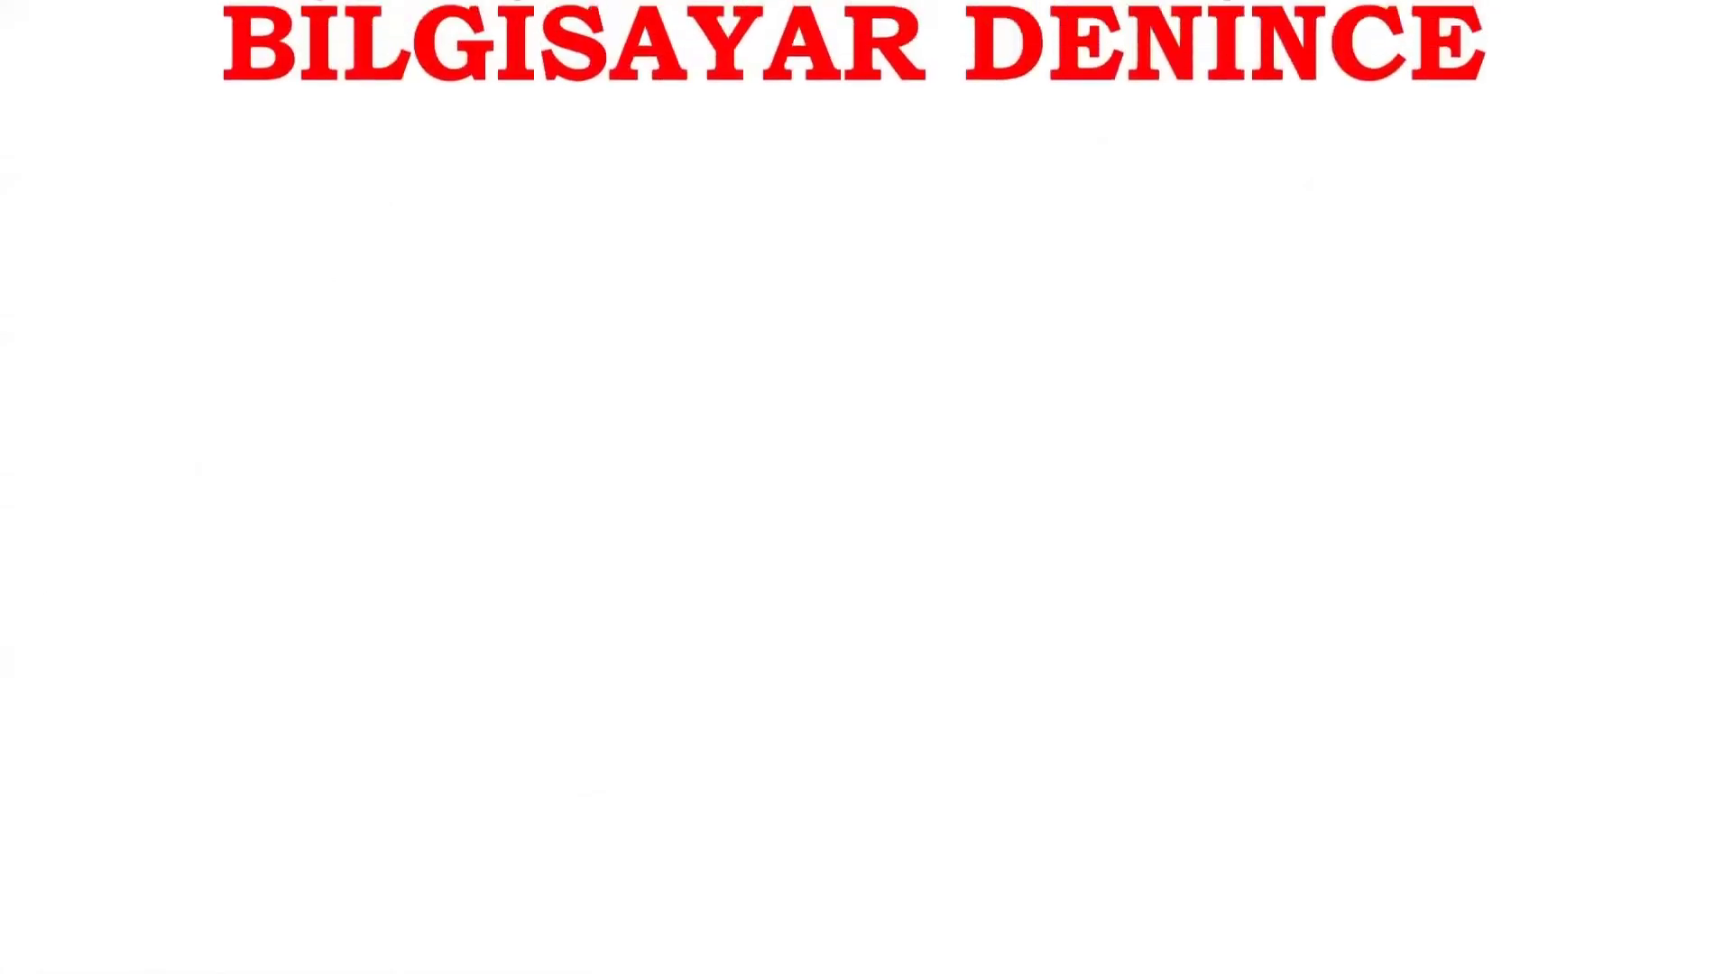
{"action": "key", "text": "Escape"}
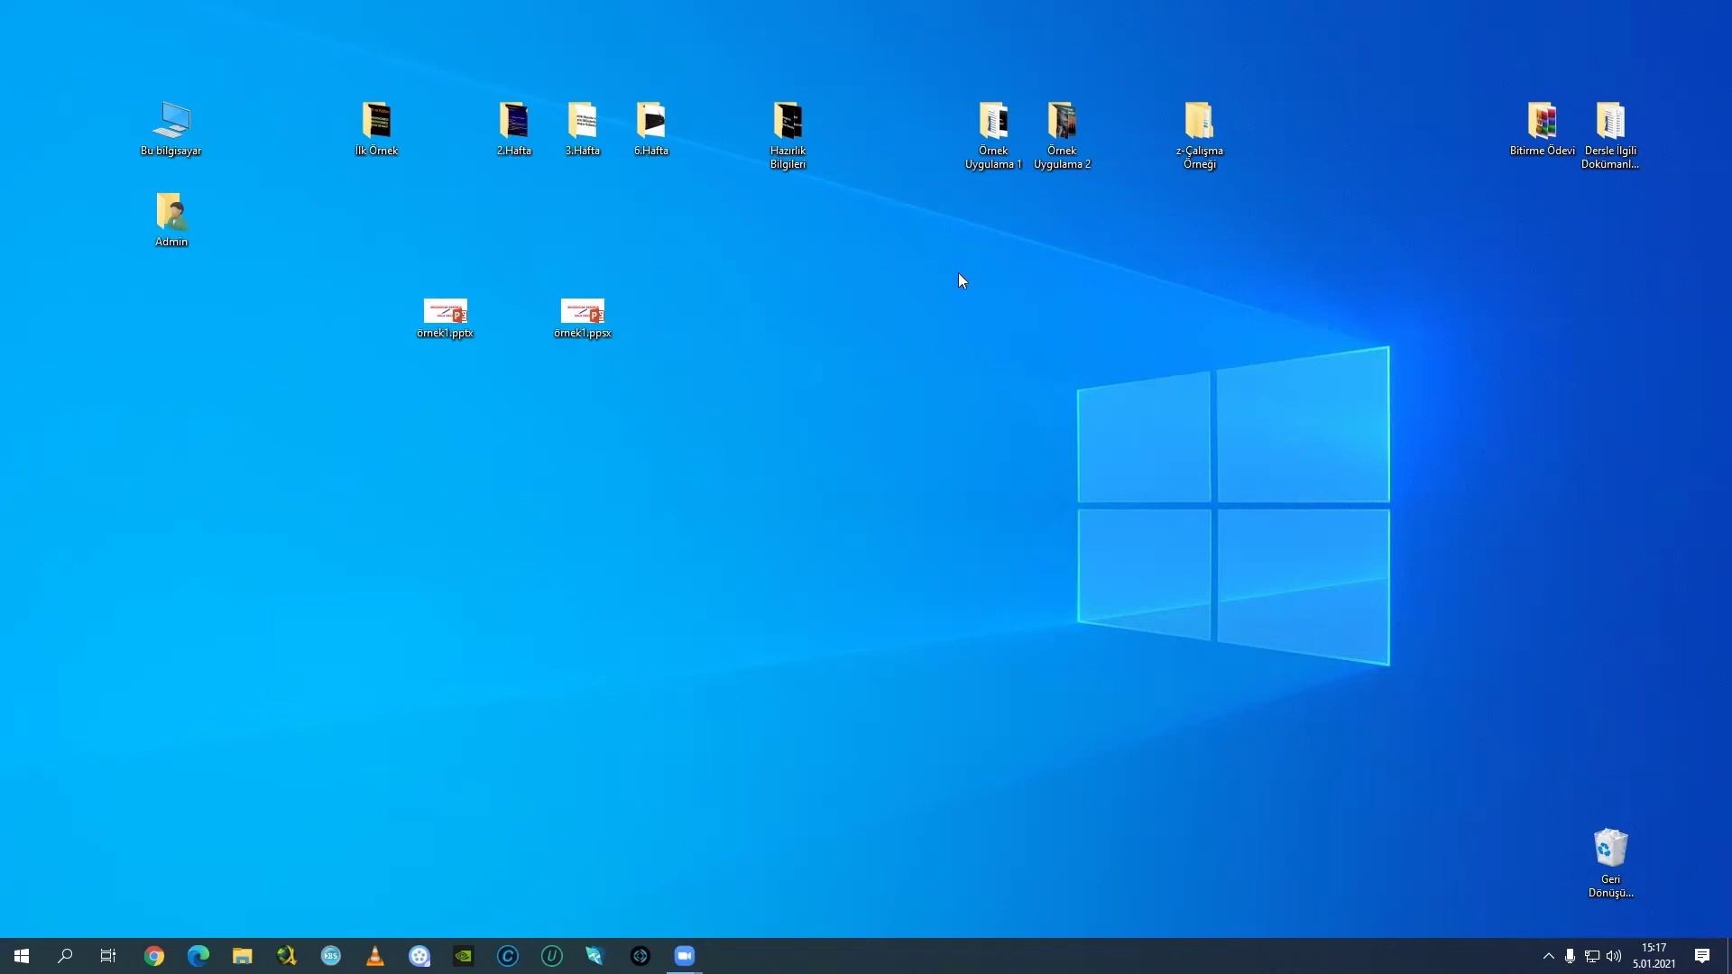
Start PowerPoint with a blank presentation and open örnek1.ppsx from the desktop for editing.
{"action": "left_click", "coordinate": [64, 955]}
{"action": "type", "text": "p"}
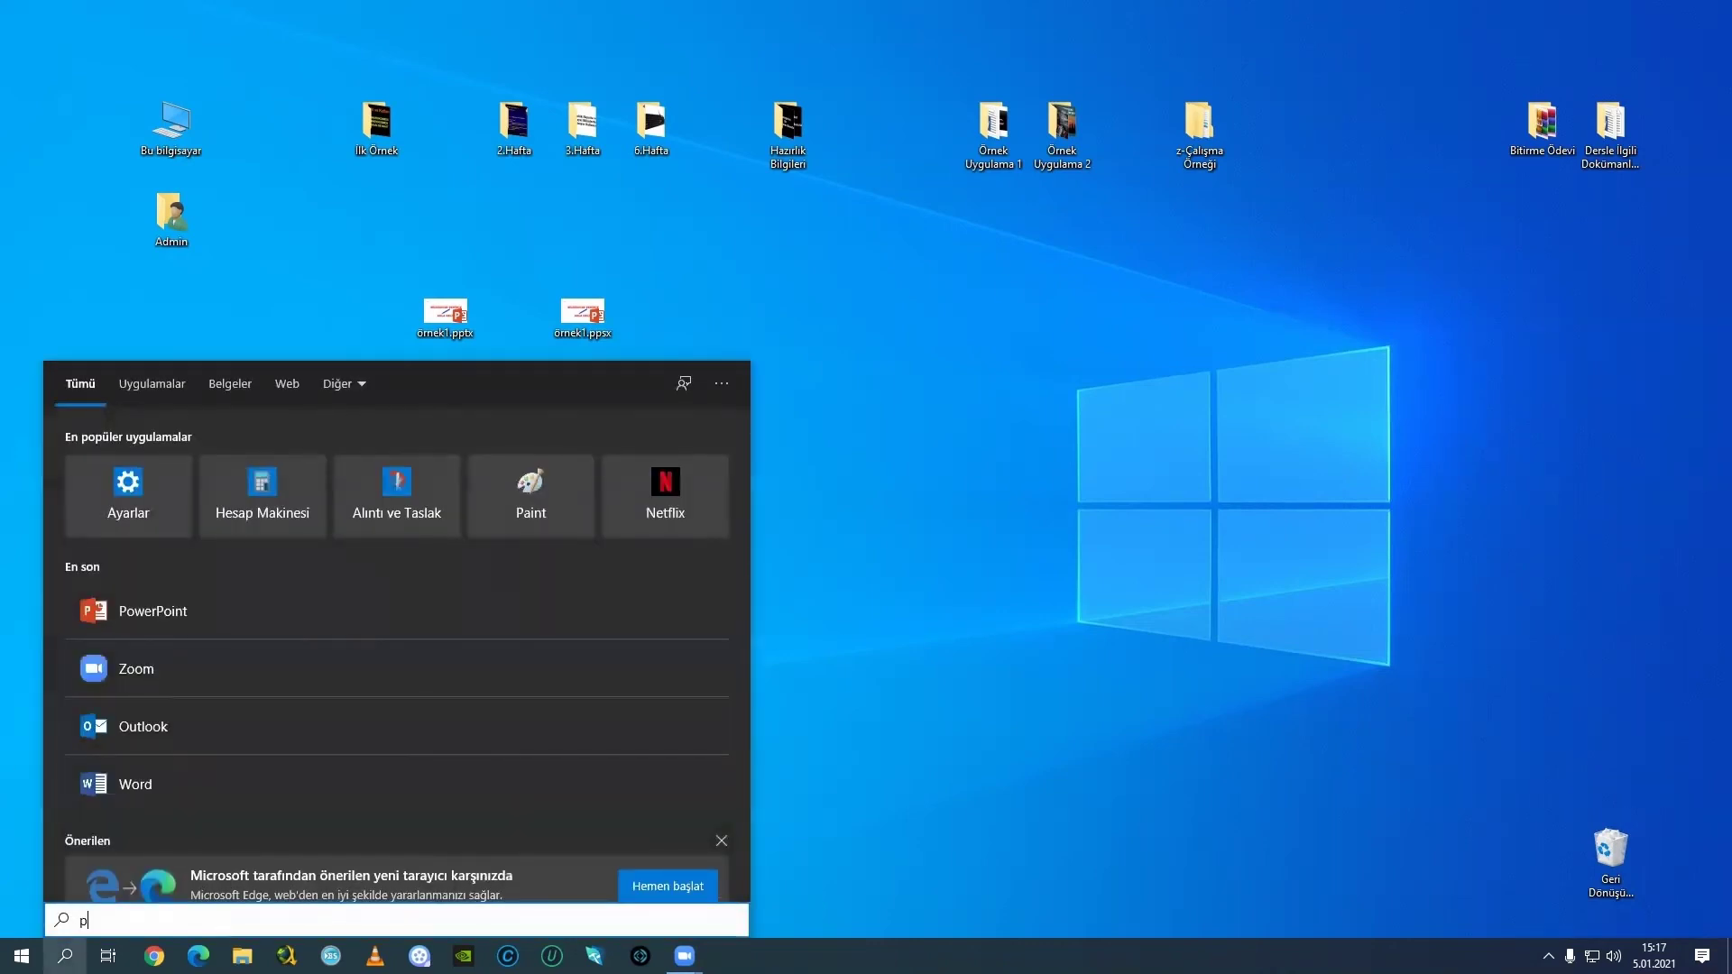
{"action": "type", "text": "owerp"}
{"action": "key", "text": "Return"}
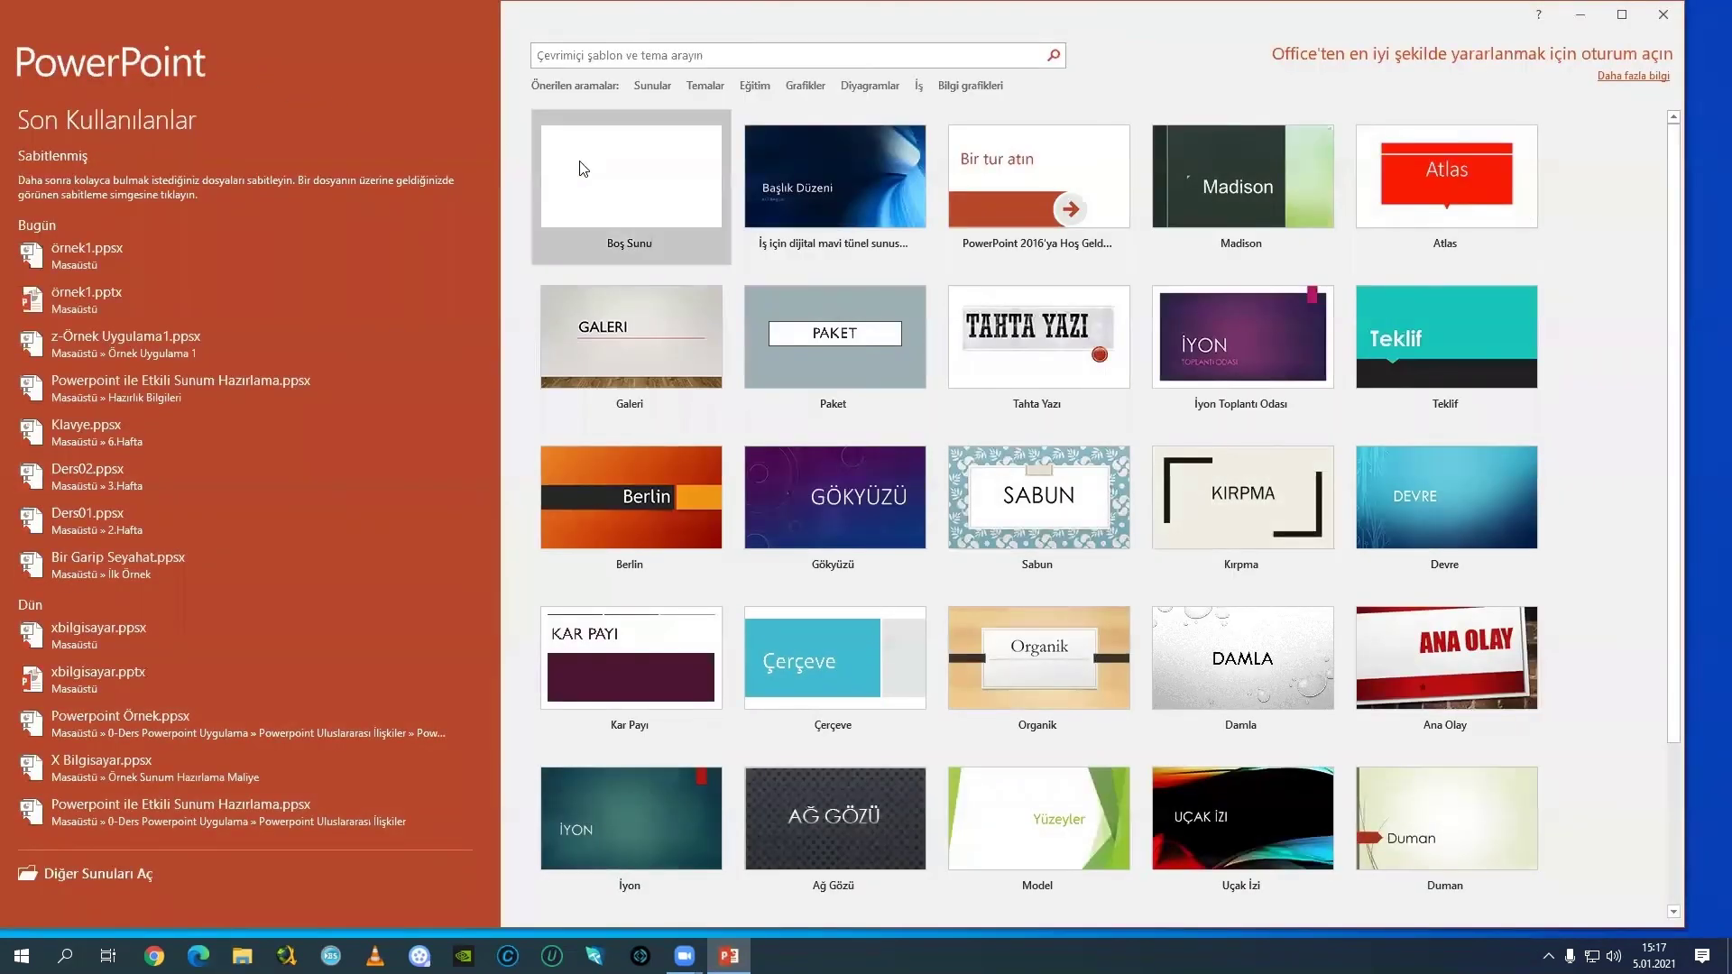
{"action": "left_click", "coordinate": [581, 169]}
{"action": "left_click", "coordinate": [21, 45]}
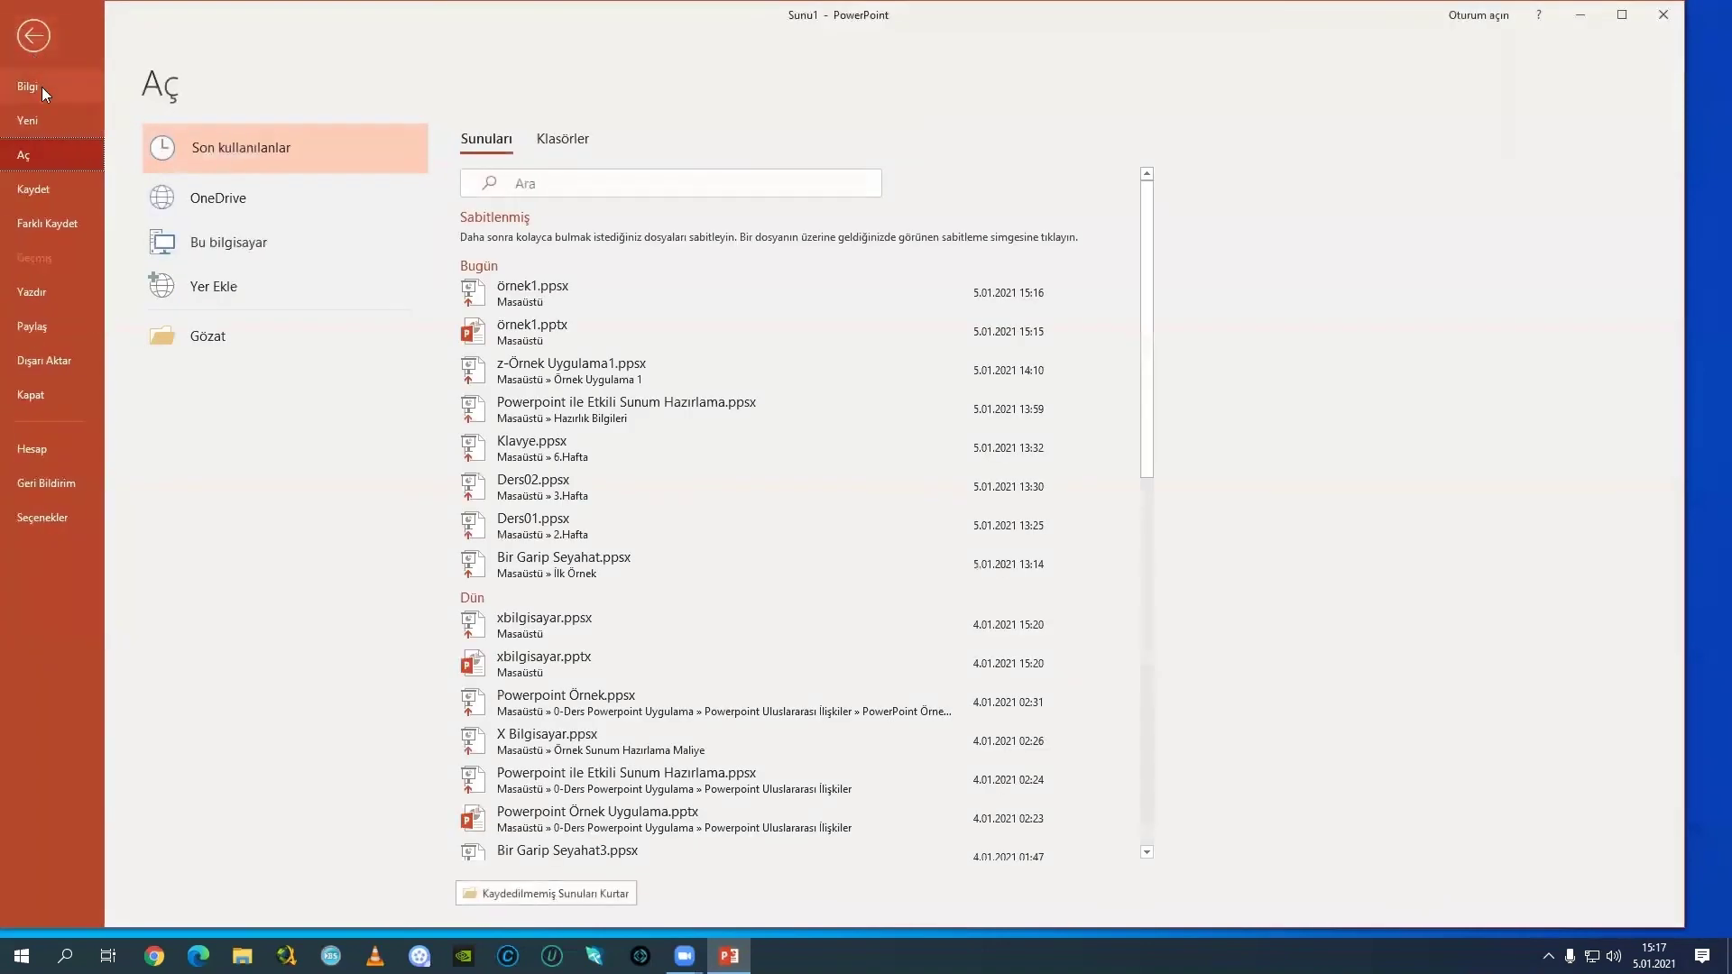
{"action": "left_click", "coordinate": [216, 335]}
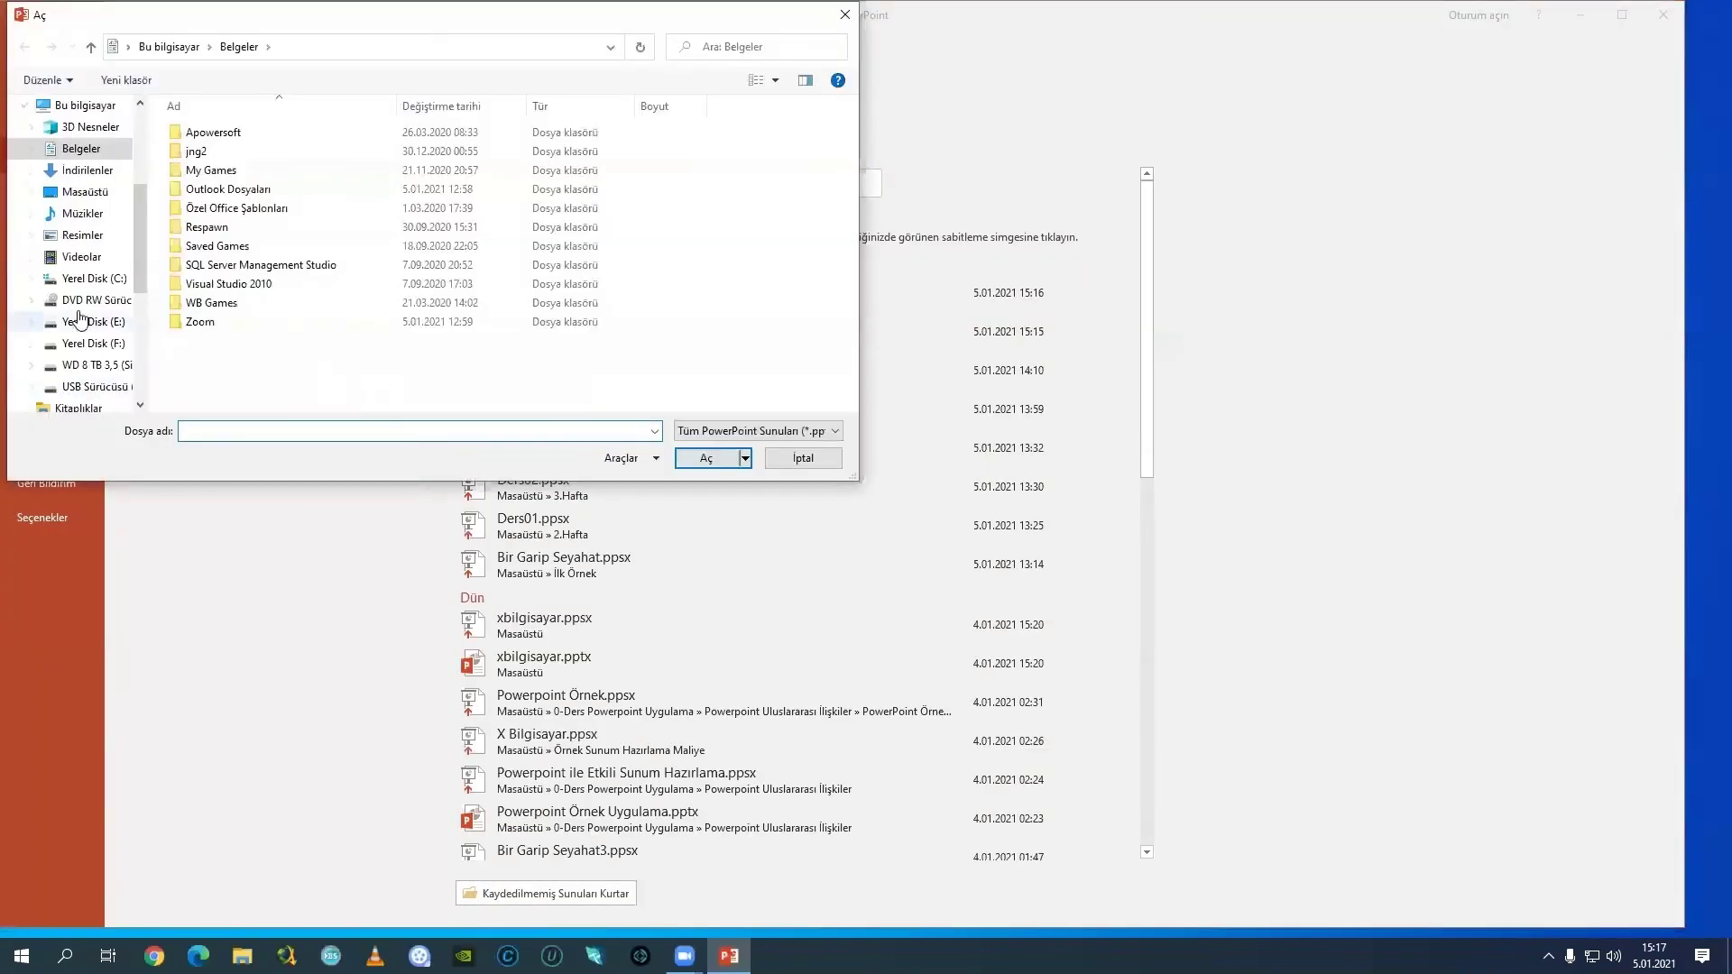
{"action": "left_click", "coordinate": [78, 193]}
{"action": "left_click", "coordinate": [225, 323]}
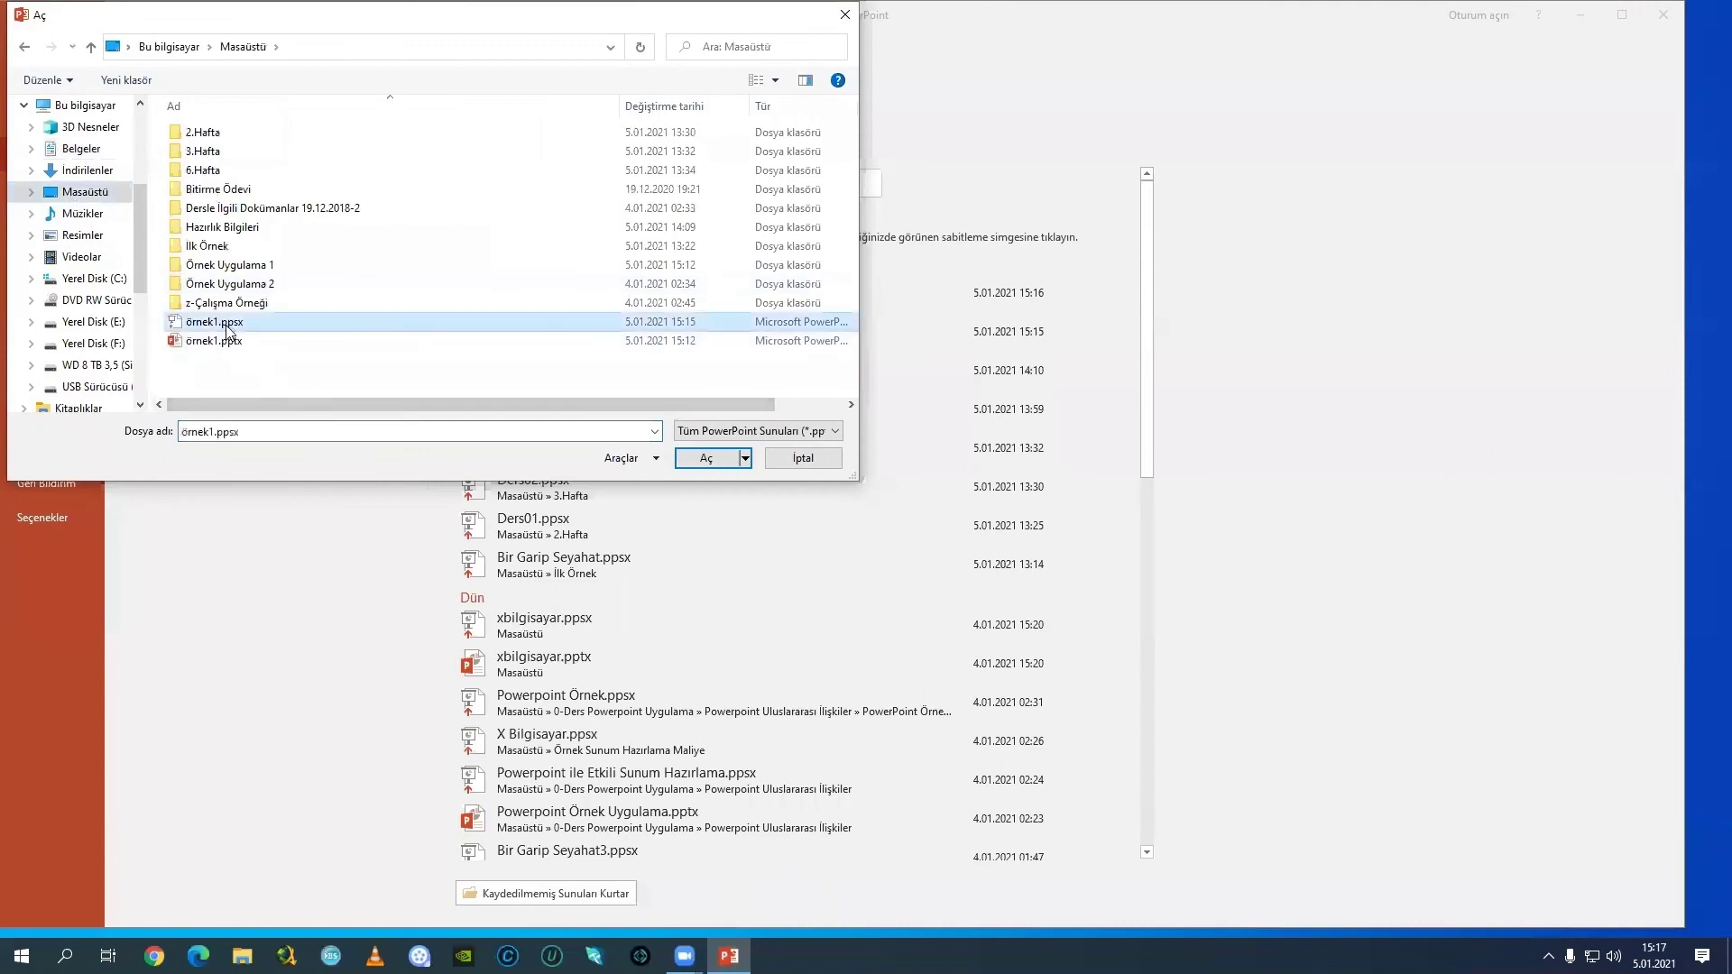
{"action": "left_click", "coordinate": [706, 459]}
Fill the BİLGİSAYAR DENİNCE title box on slide 1 with green, save örnek1.ppsx and close it.
{"action": "left_click", "coordinate": [689, 397]}
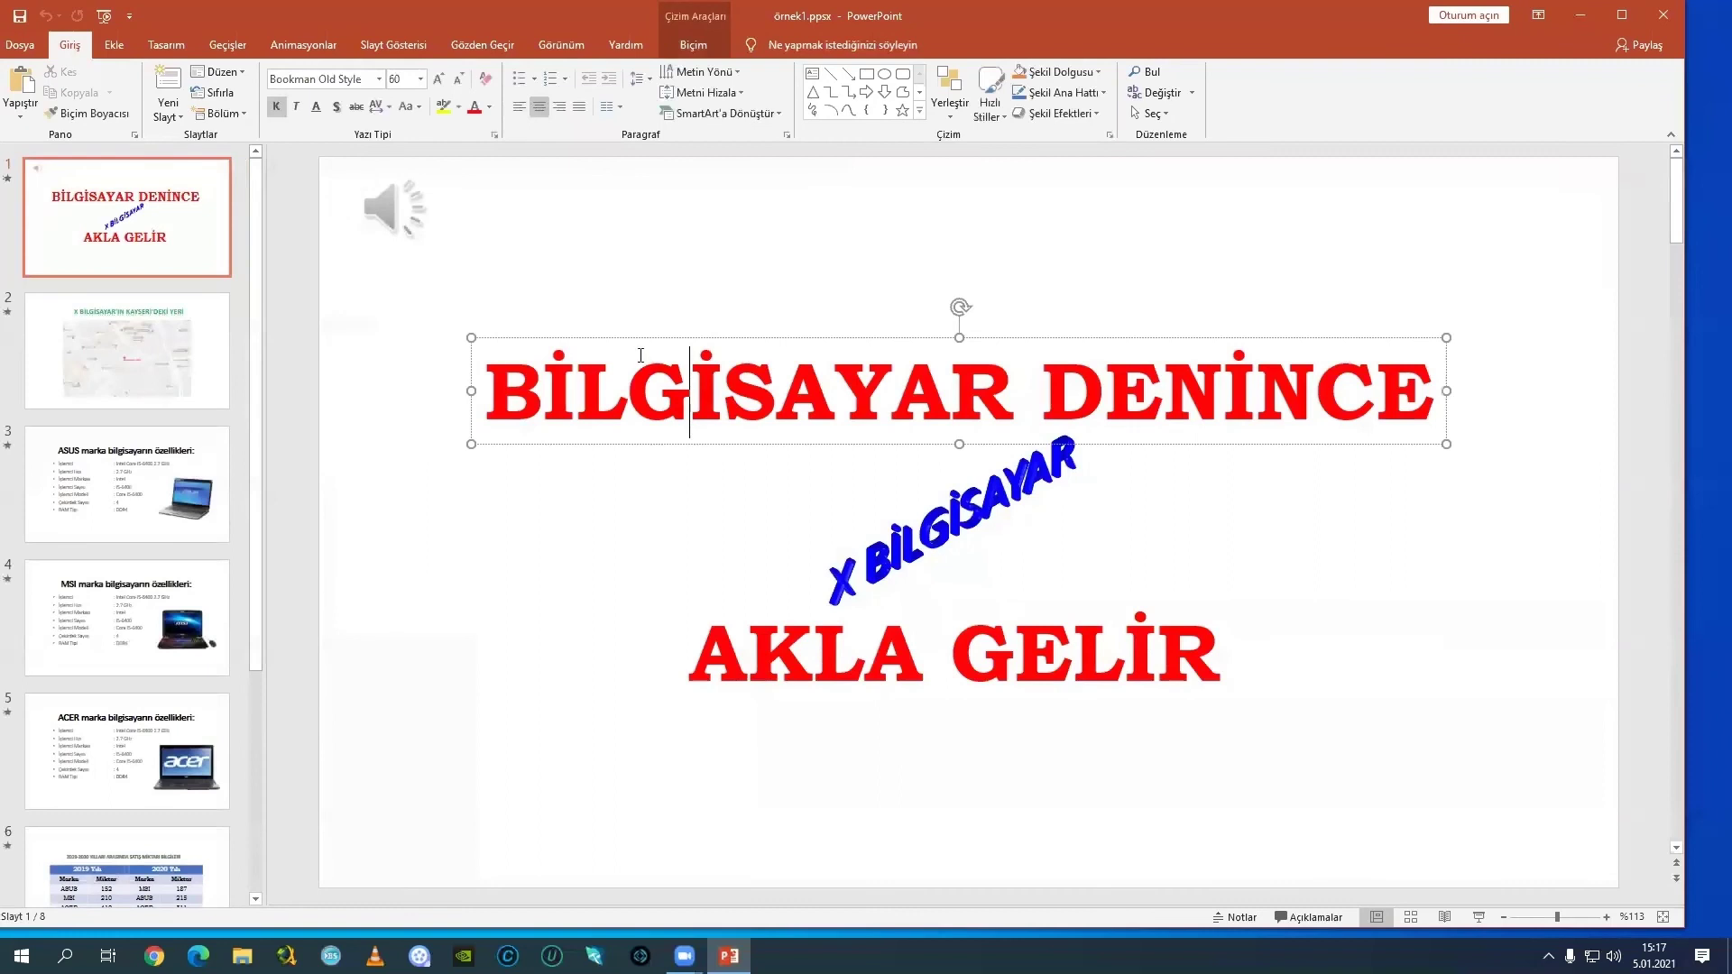
{"action": "left_click", "coordinate": [622, 339]}
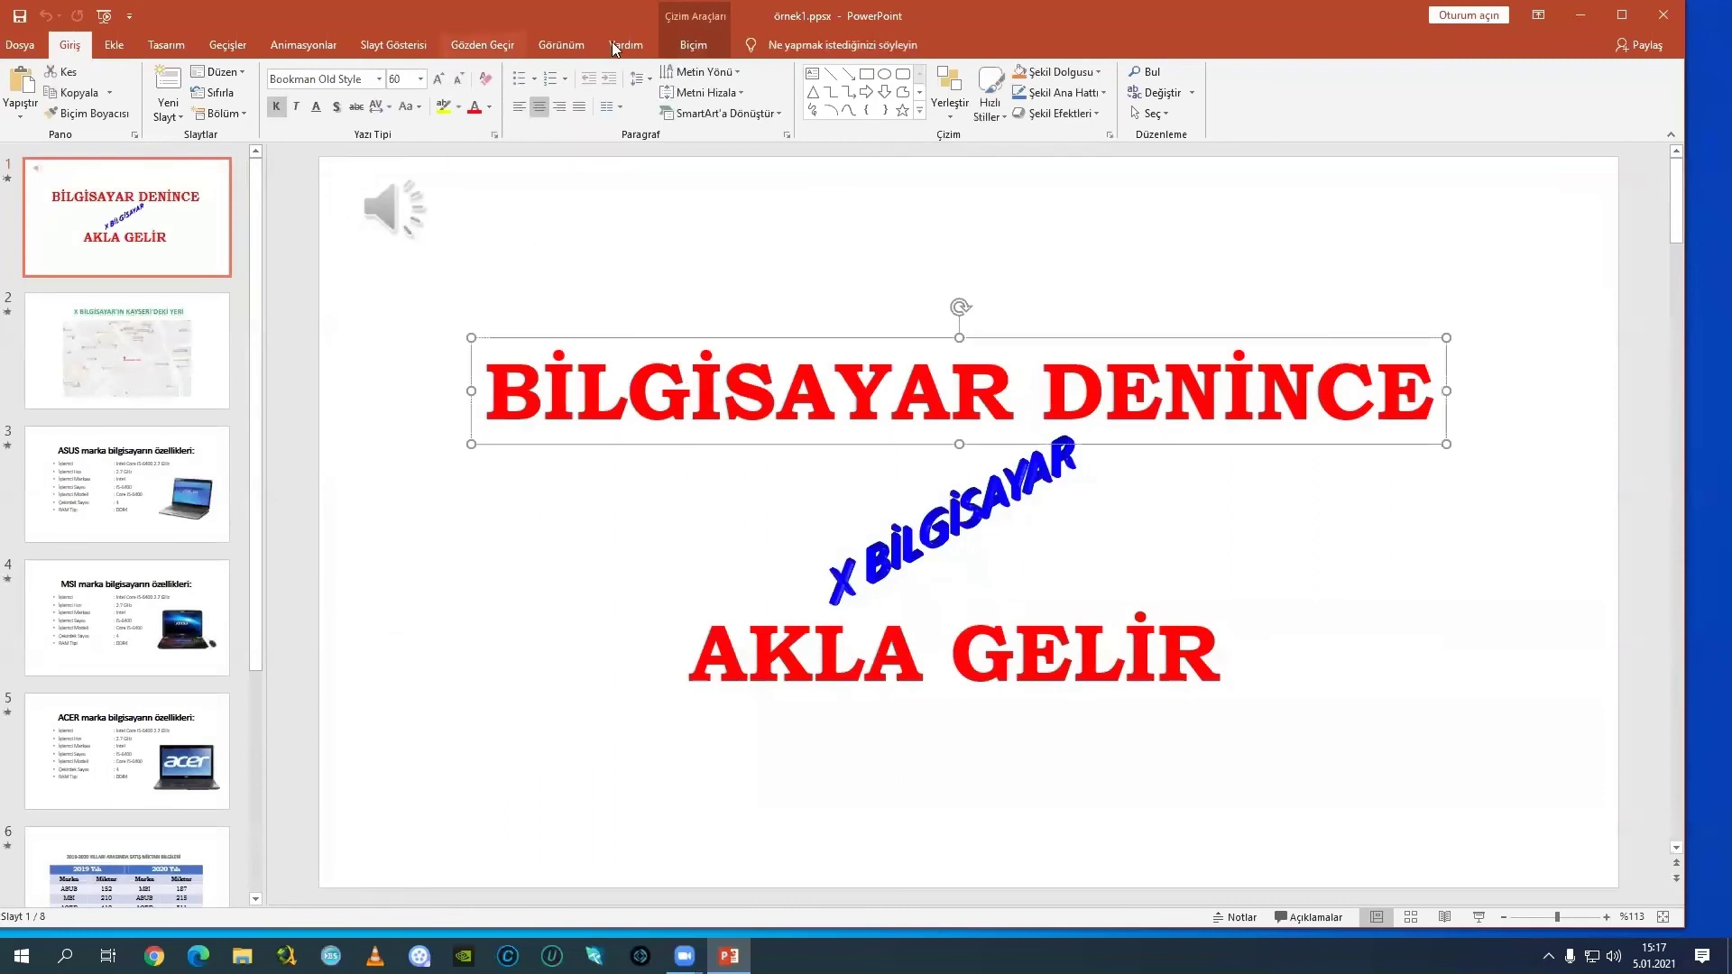
{"action": "left_click", "coordinate": [693, 45]}
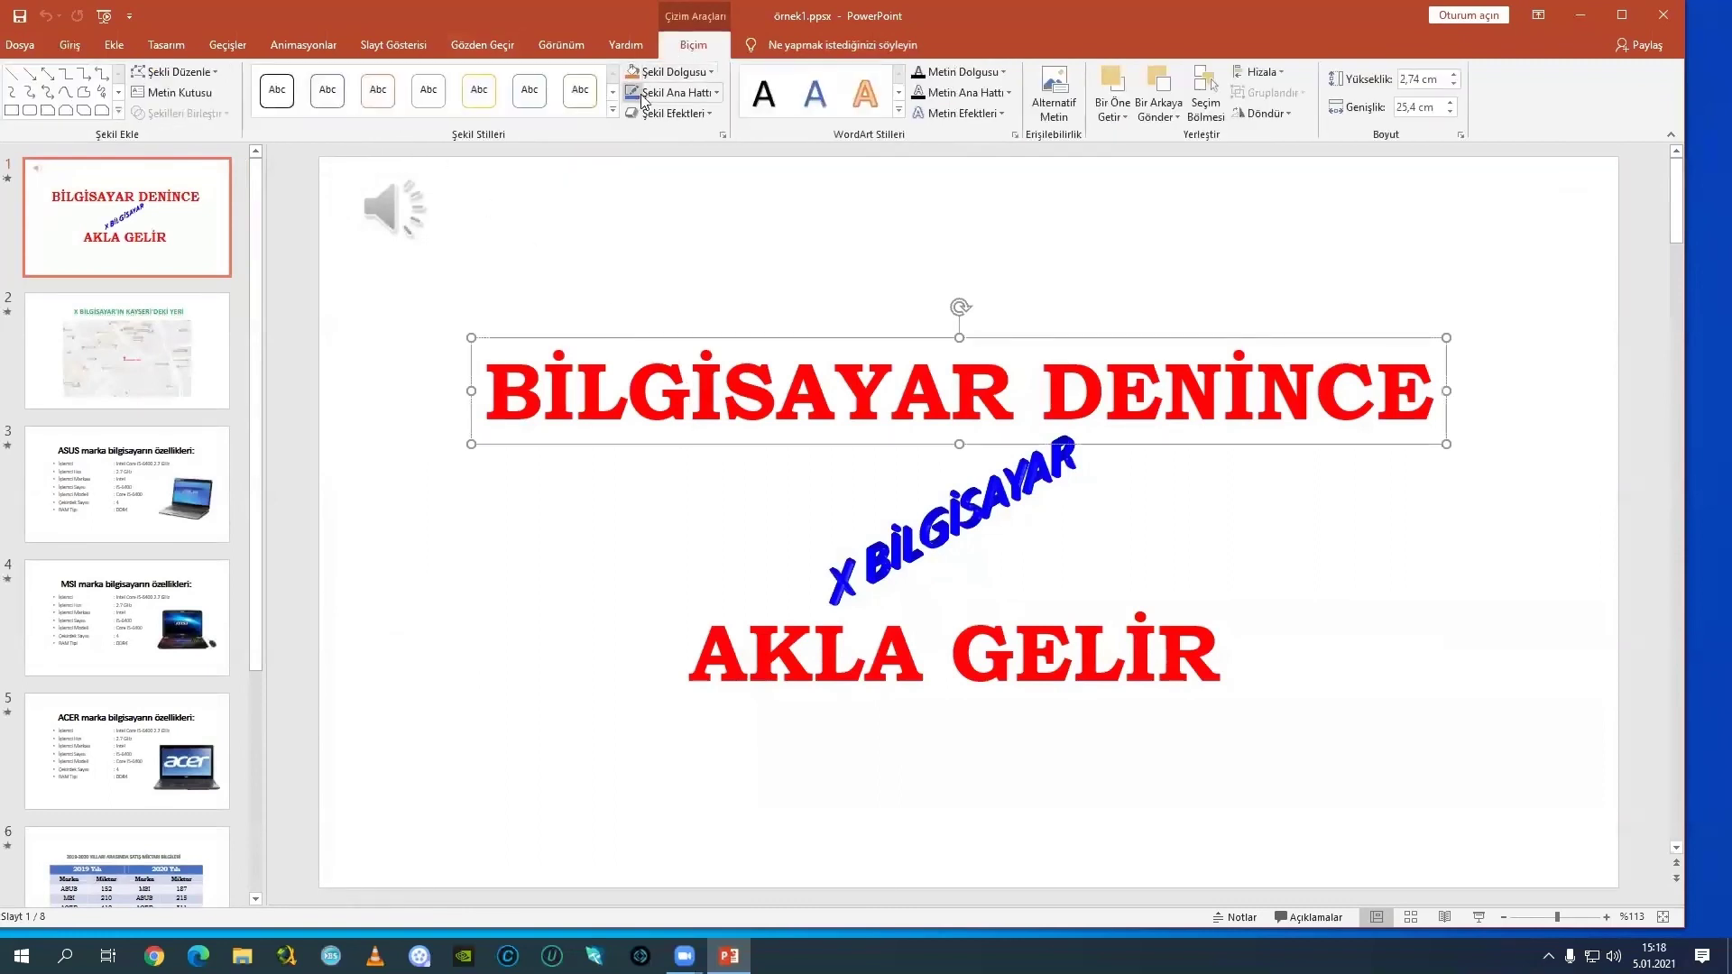
{"action": "left_click", "coordinate": [706, 71]}
{"action": "left_click", "coordinate": [710, 213]}
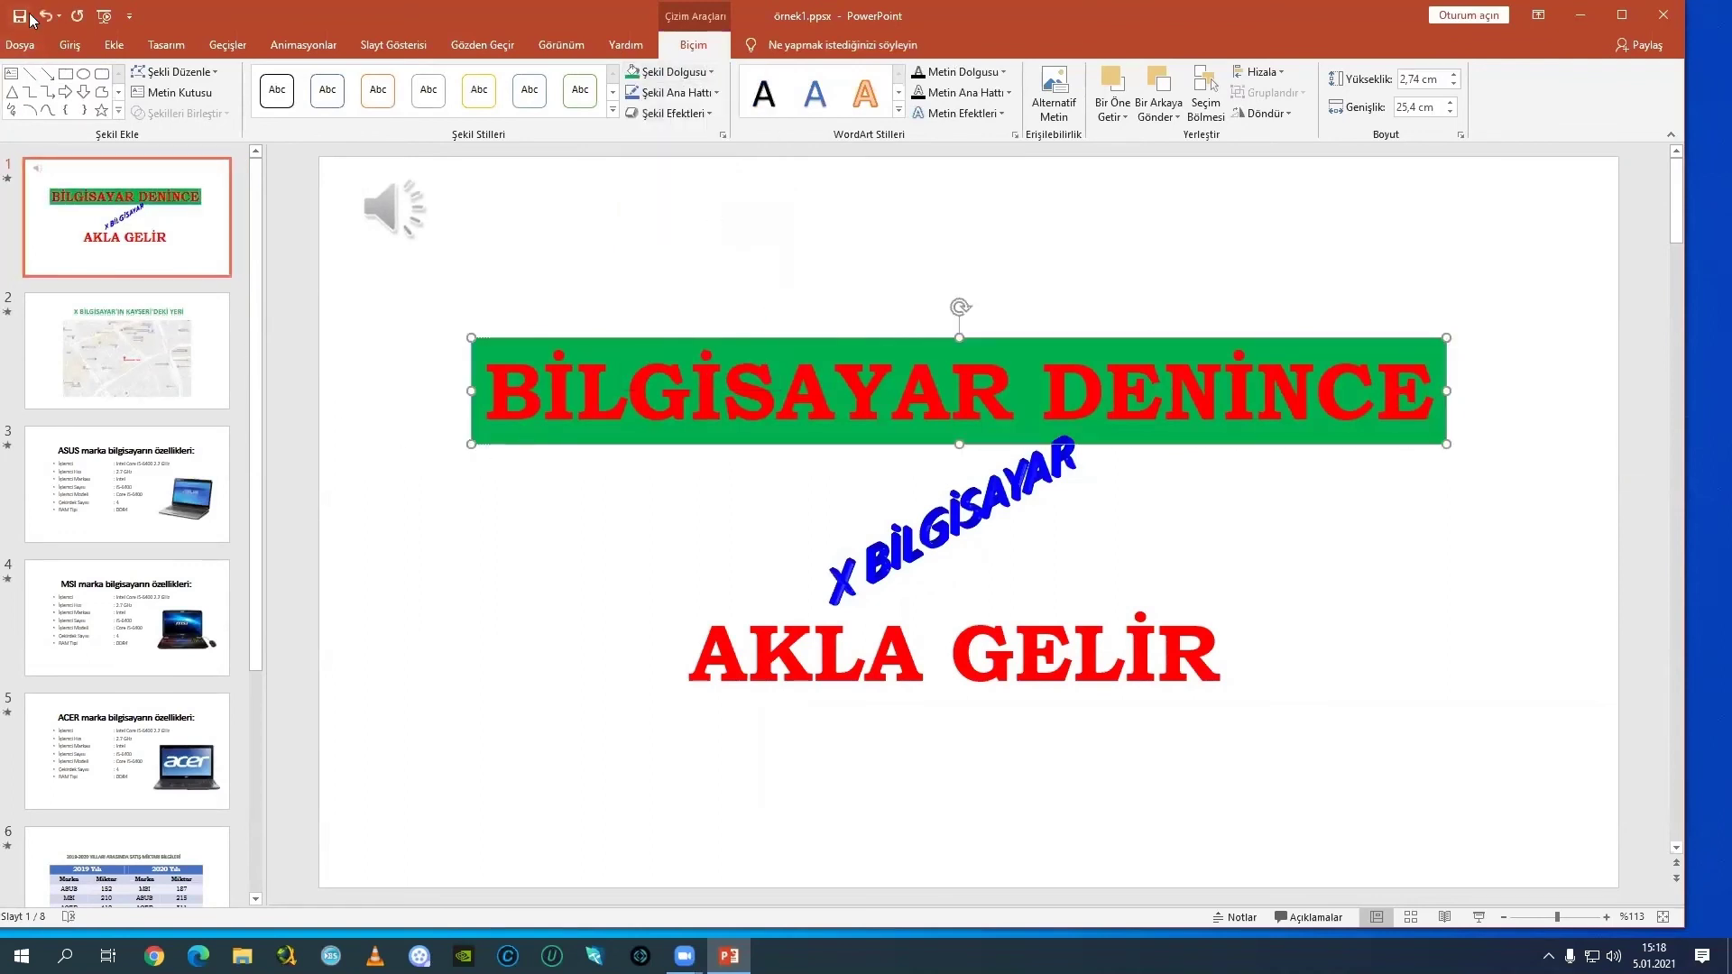
{"action": "left_click", "coordinate": [1662, 15]}
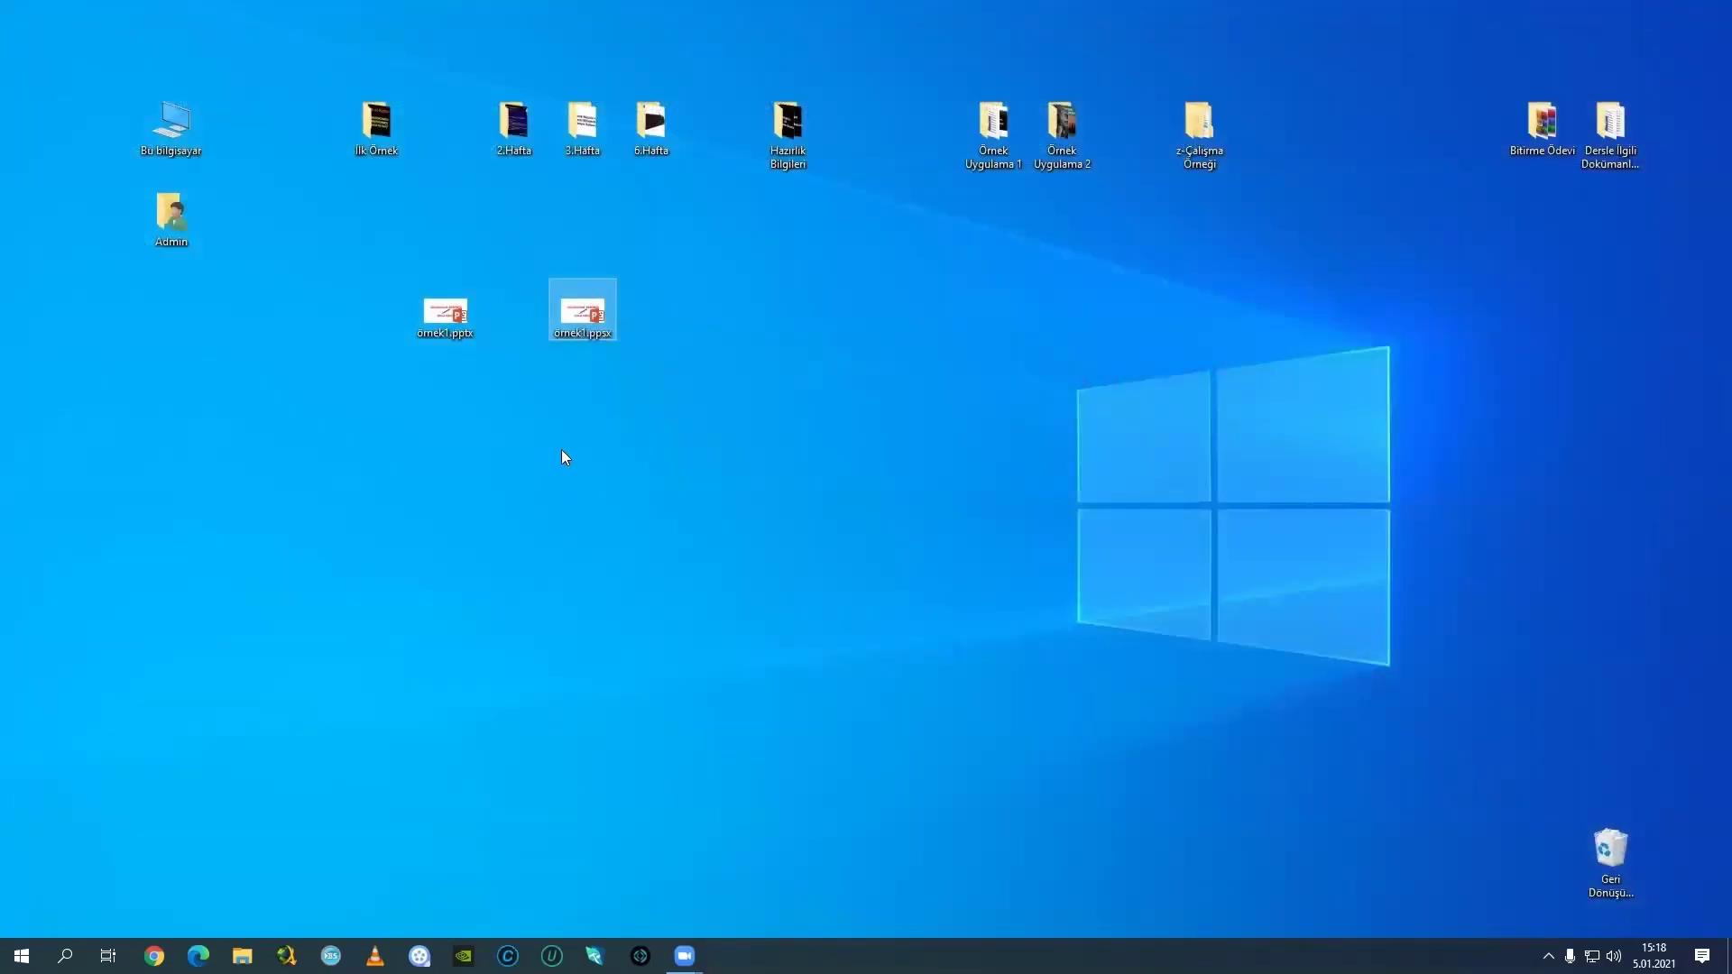
Compare slide 1 in örnek1.pptx and in the örnek1.ppsx slide show, closing each one after viewing it.
{"action": "double_click", "coordinate": [447, 311]}
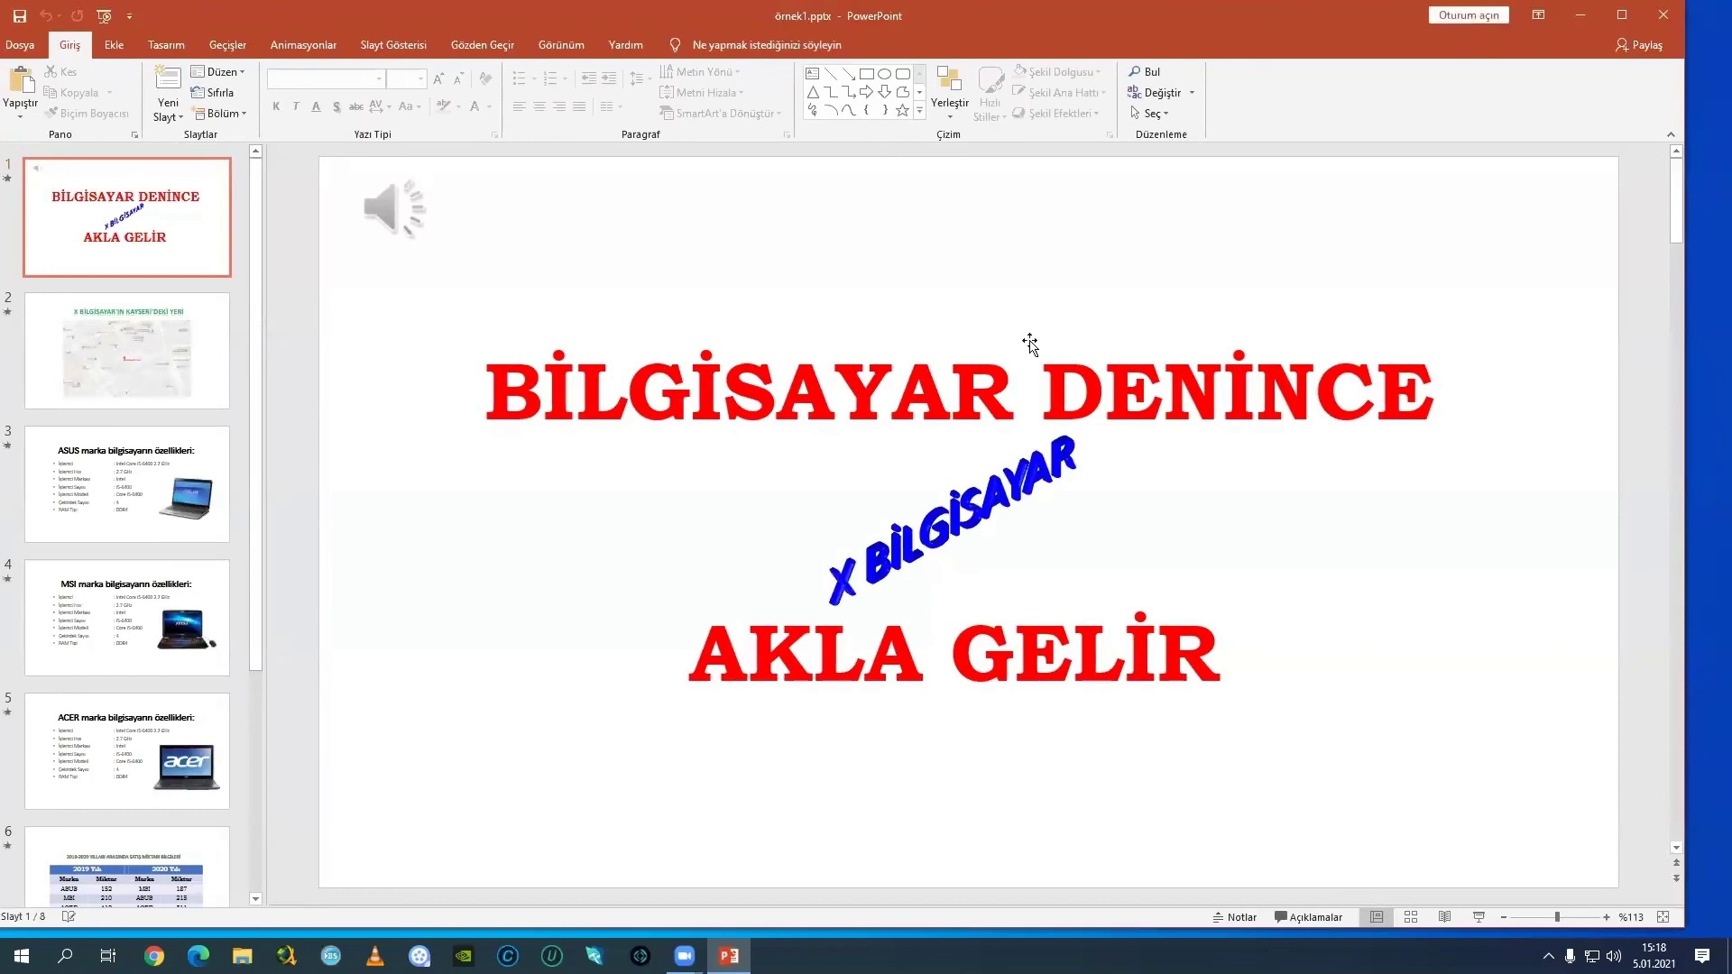
{"action": "left_click", "coordinate": [1662, 15]}
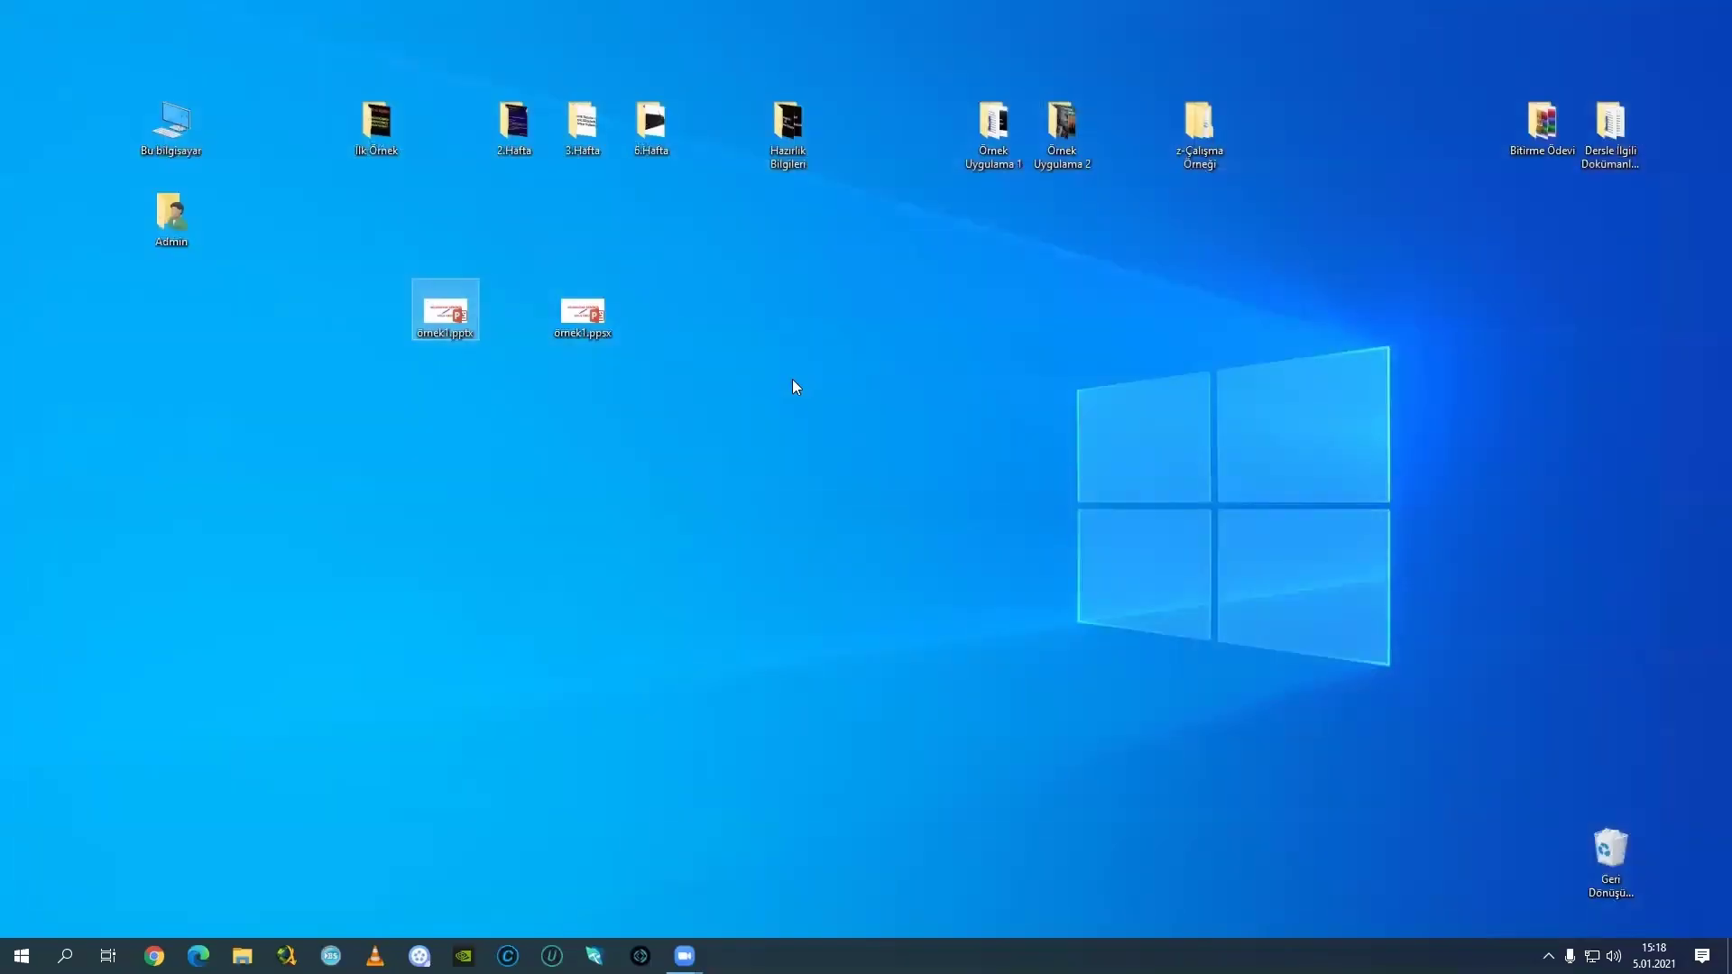
{"action": "double_click", "coordinate": [583, 312]}
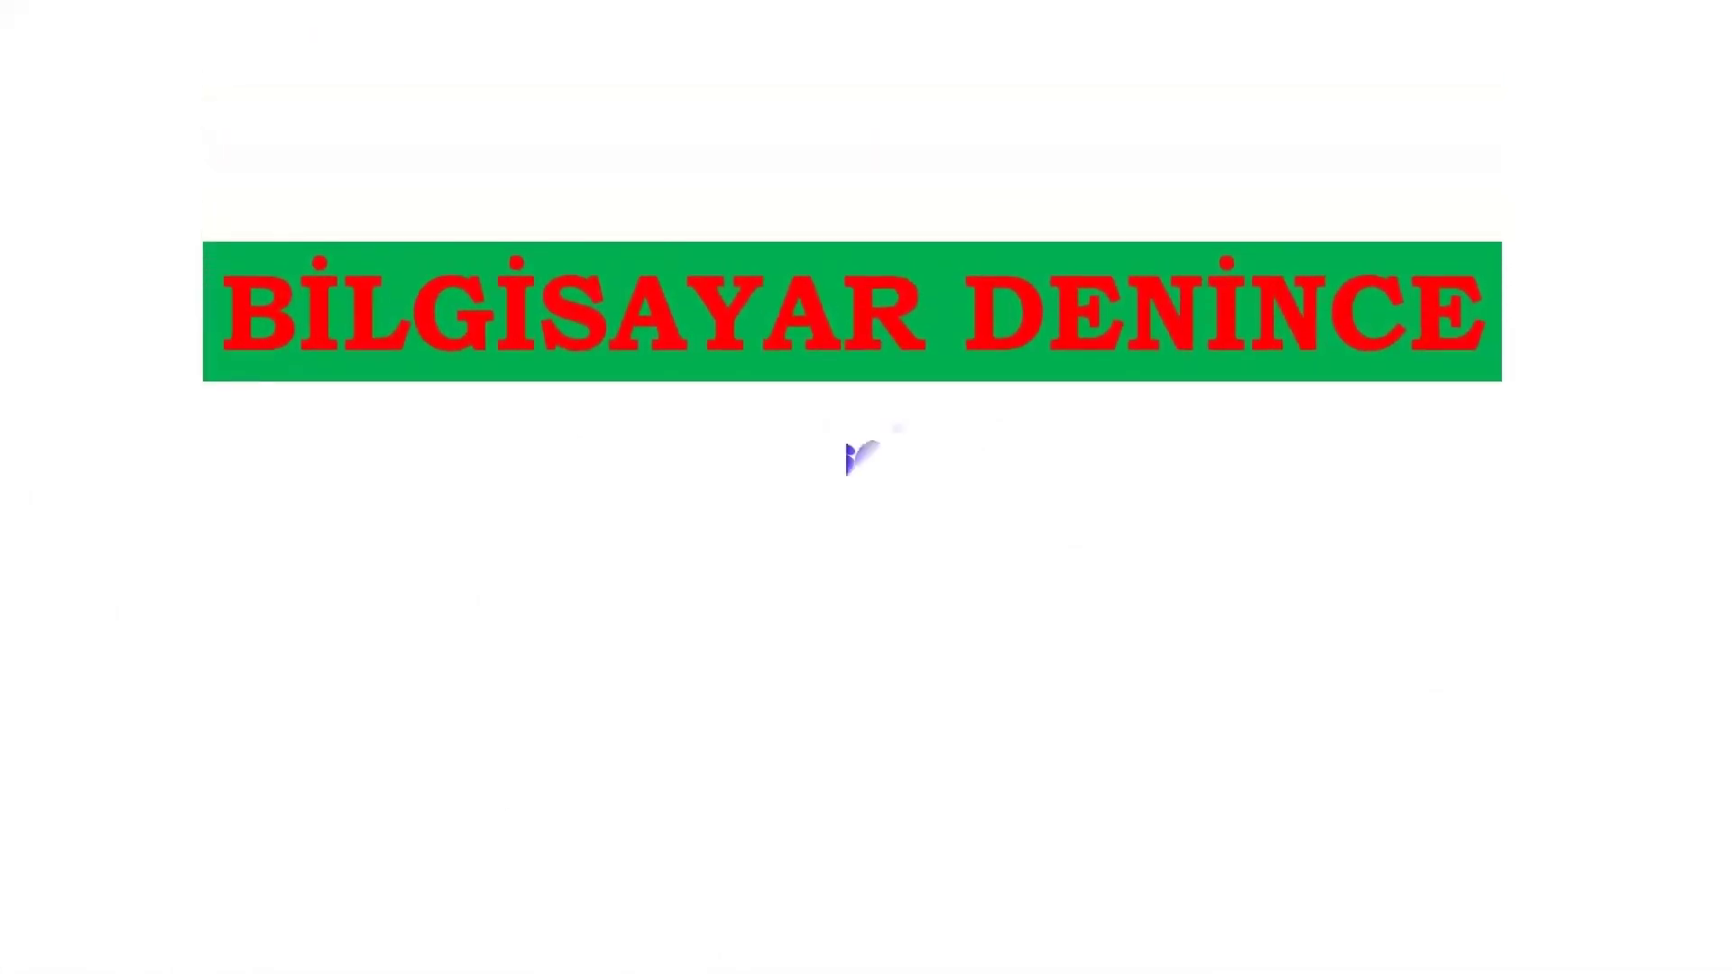
{"action": "key", "text": "Escape"}
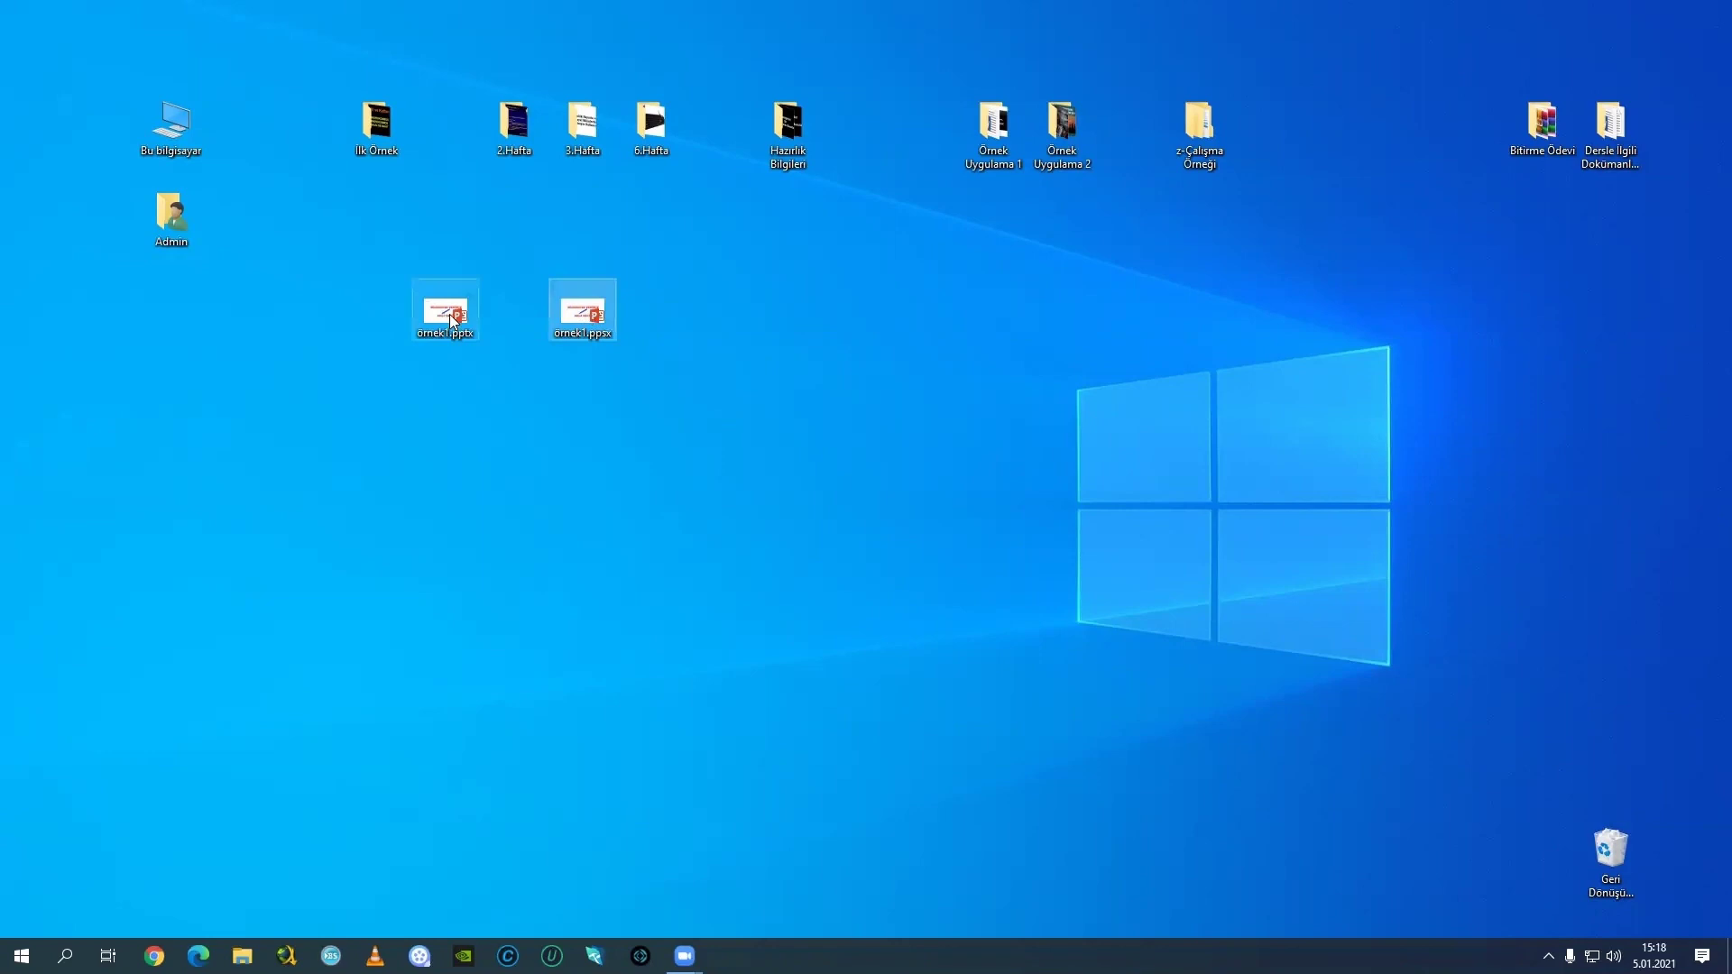
Move the örnek1.ppsx icon on the desktop directly beside the örnek1.pptx icon.
{"action": "right_click", "coordinate": [586, 310]}
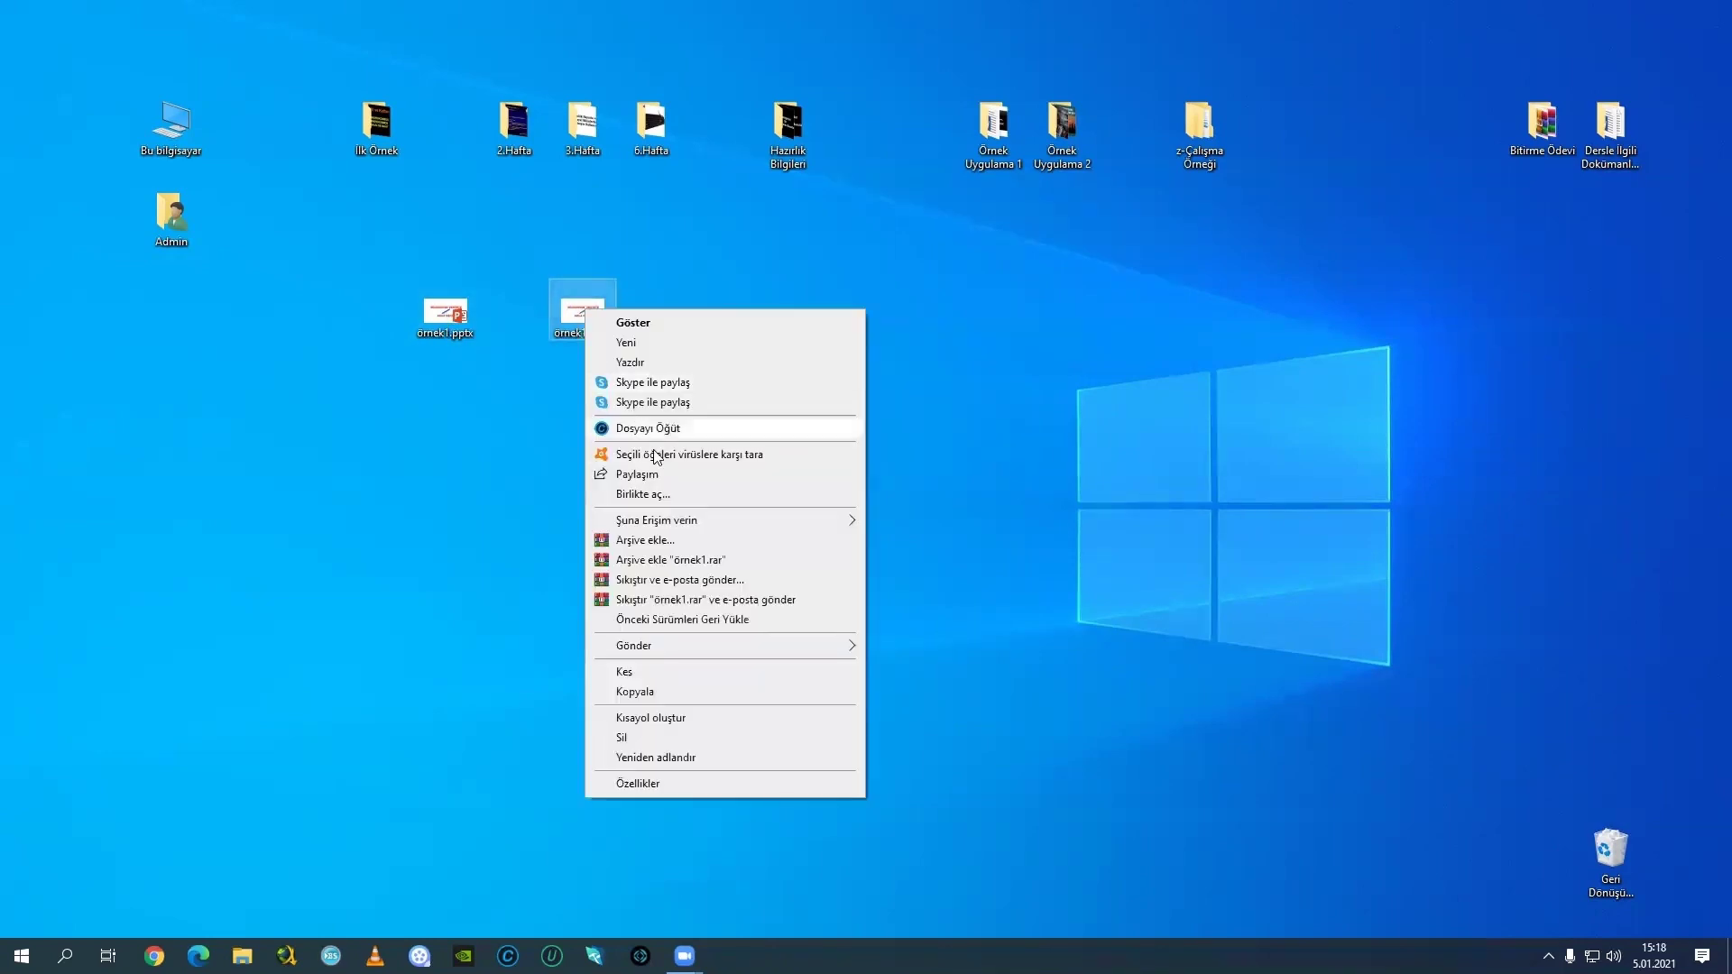
{"action": "left_click", "coordinate": [721, 251]}
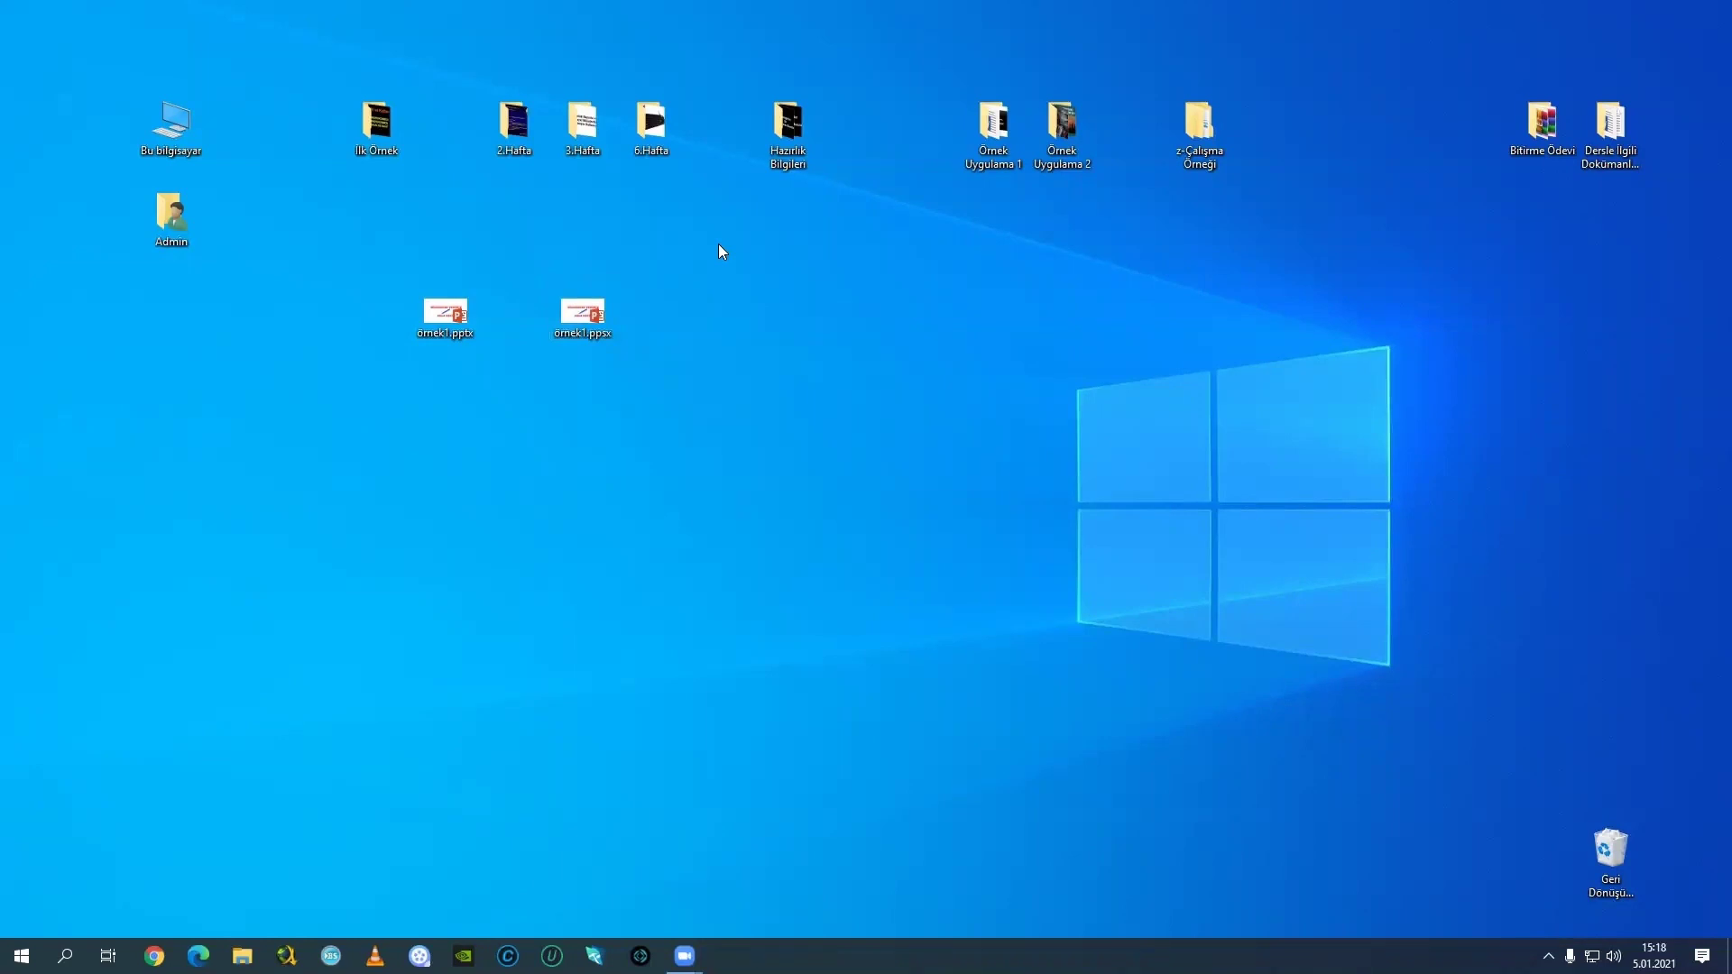
{"action": "left_click", "coordinate": [583, 316]}
{"action": "left_click_drag", "start_coordinate": [582, 315], "coordinate": [516, 361]}
{"action": "left_click", "coordinate": [515, 395]}
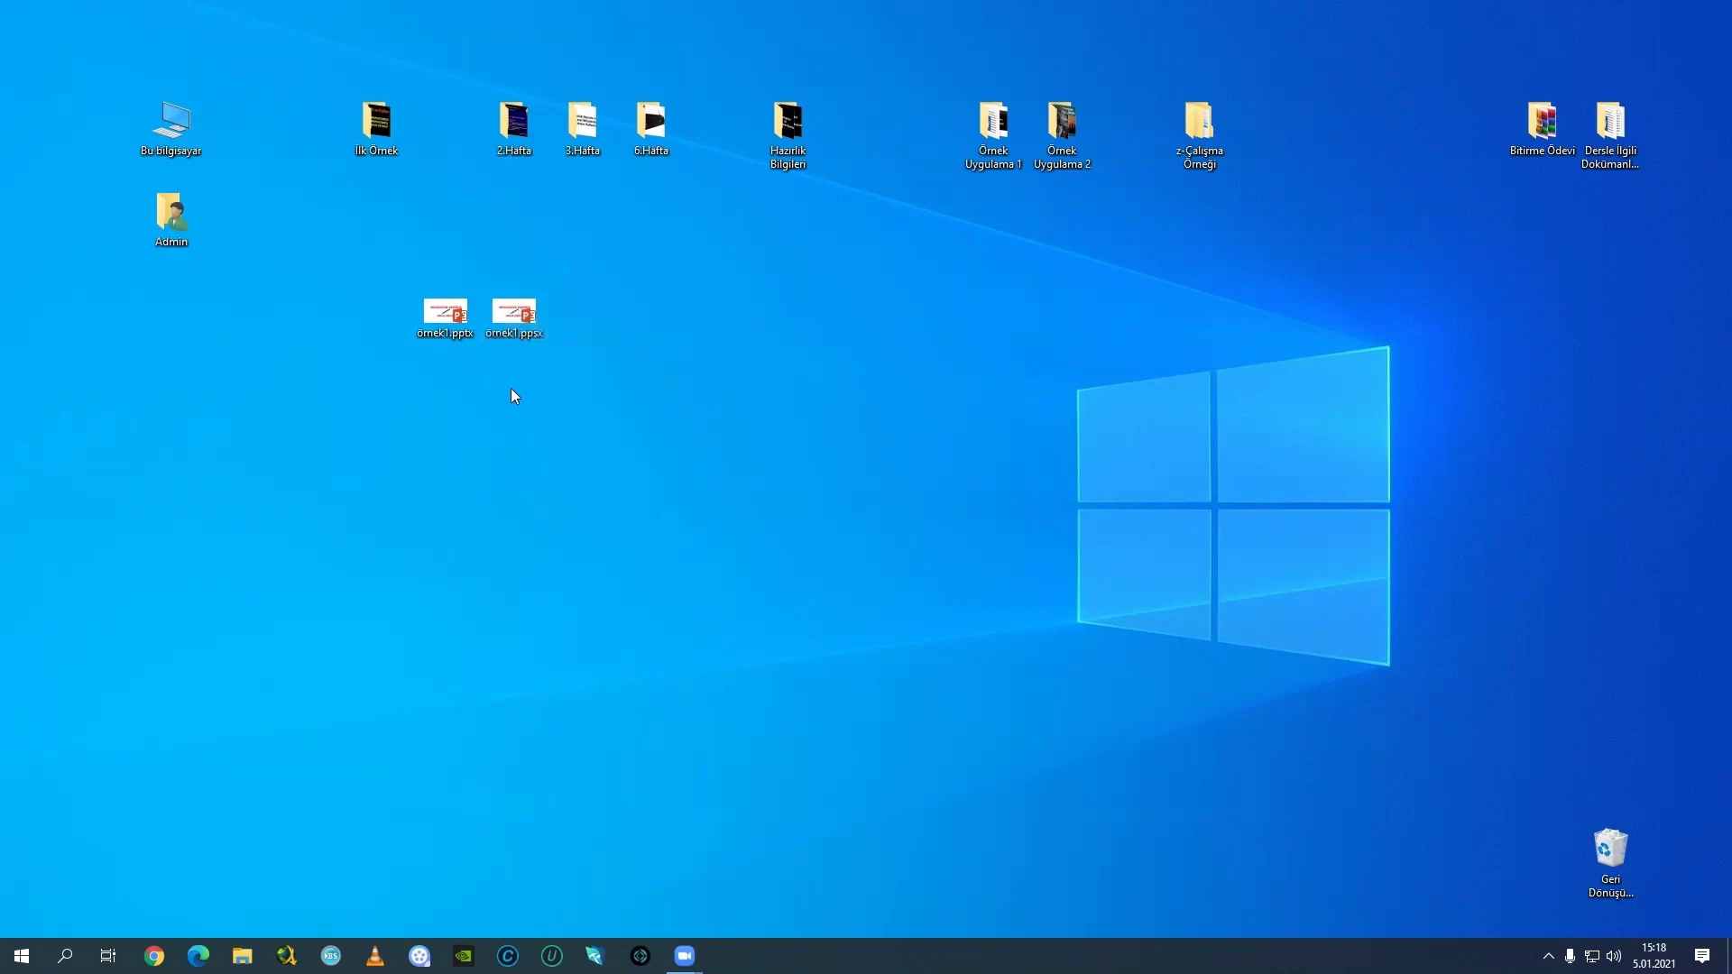